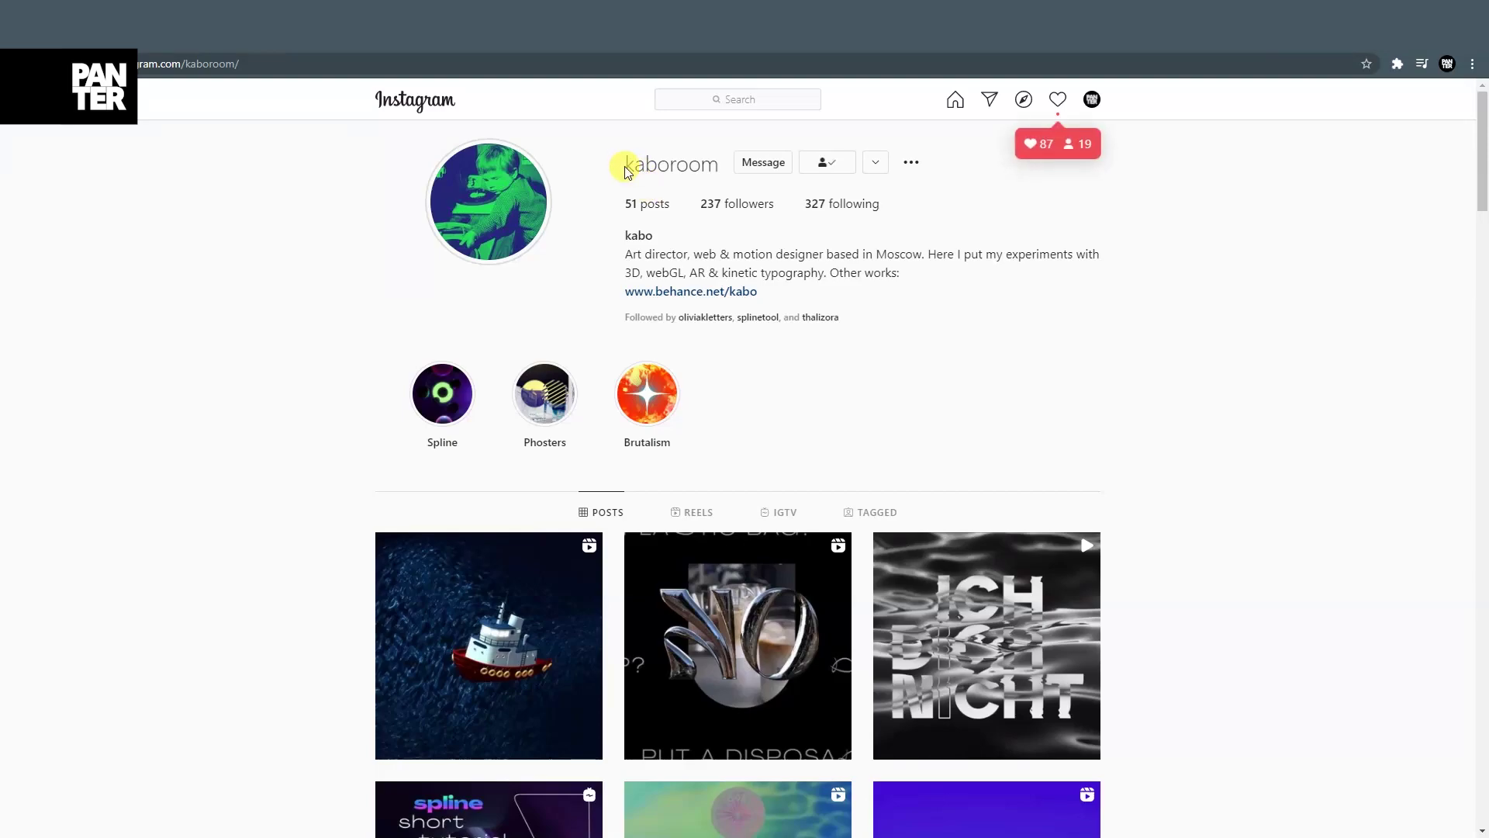
# Browse the designer's Instagram grid of 3D and kinetic typography posts.
pyautogui.moveTo(624, 164); pyautogui.dragTo(720, 164)
pyautogui.click(1040, 233)
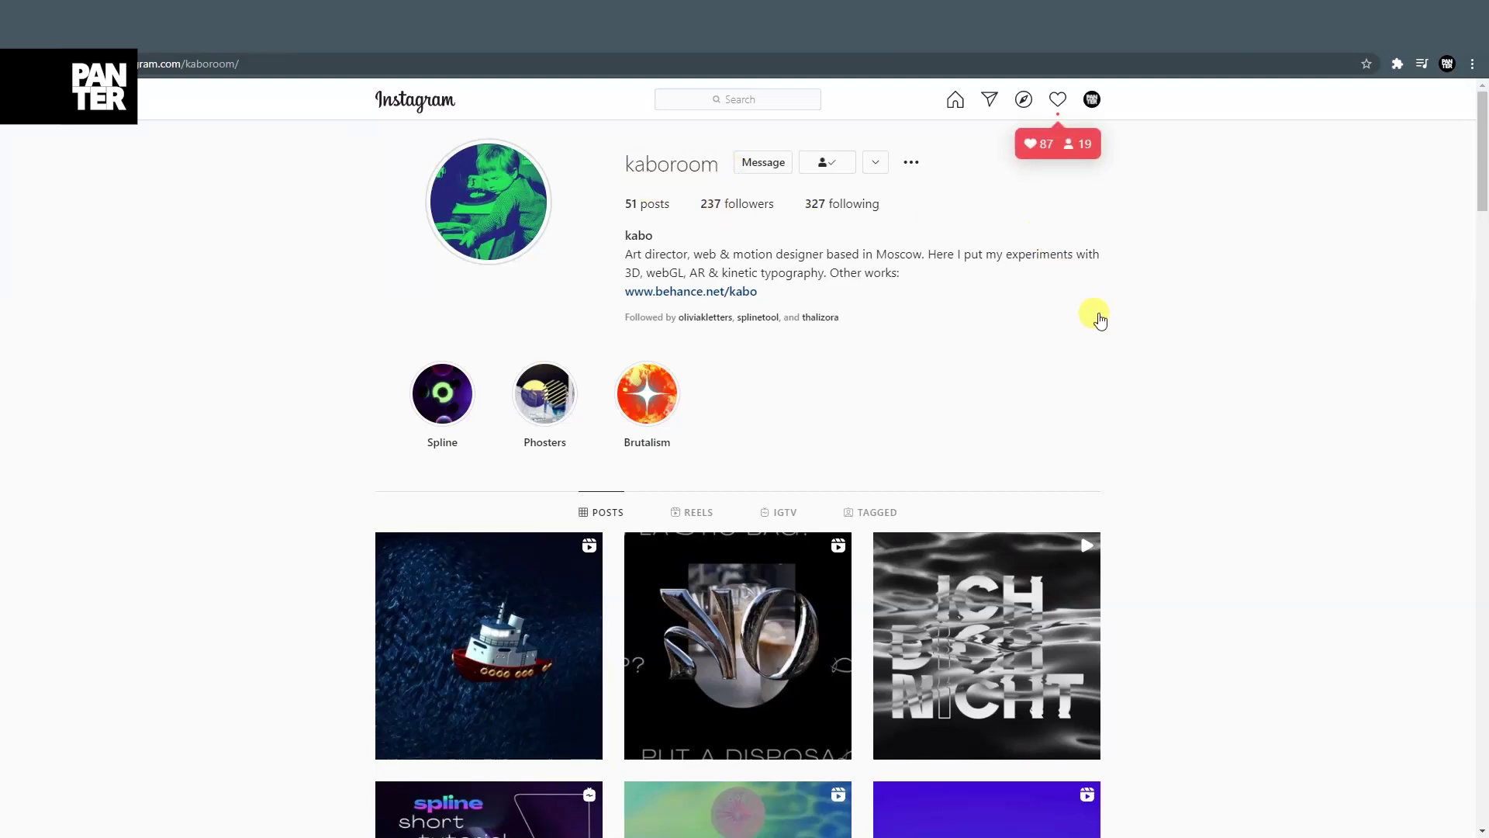
pyautogui.scroll(-3, 1117, 332)
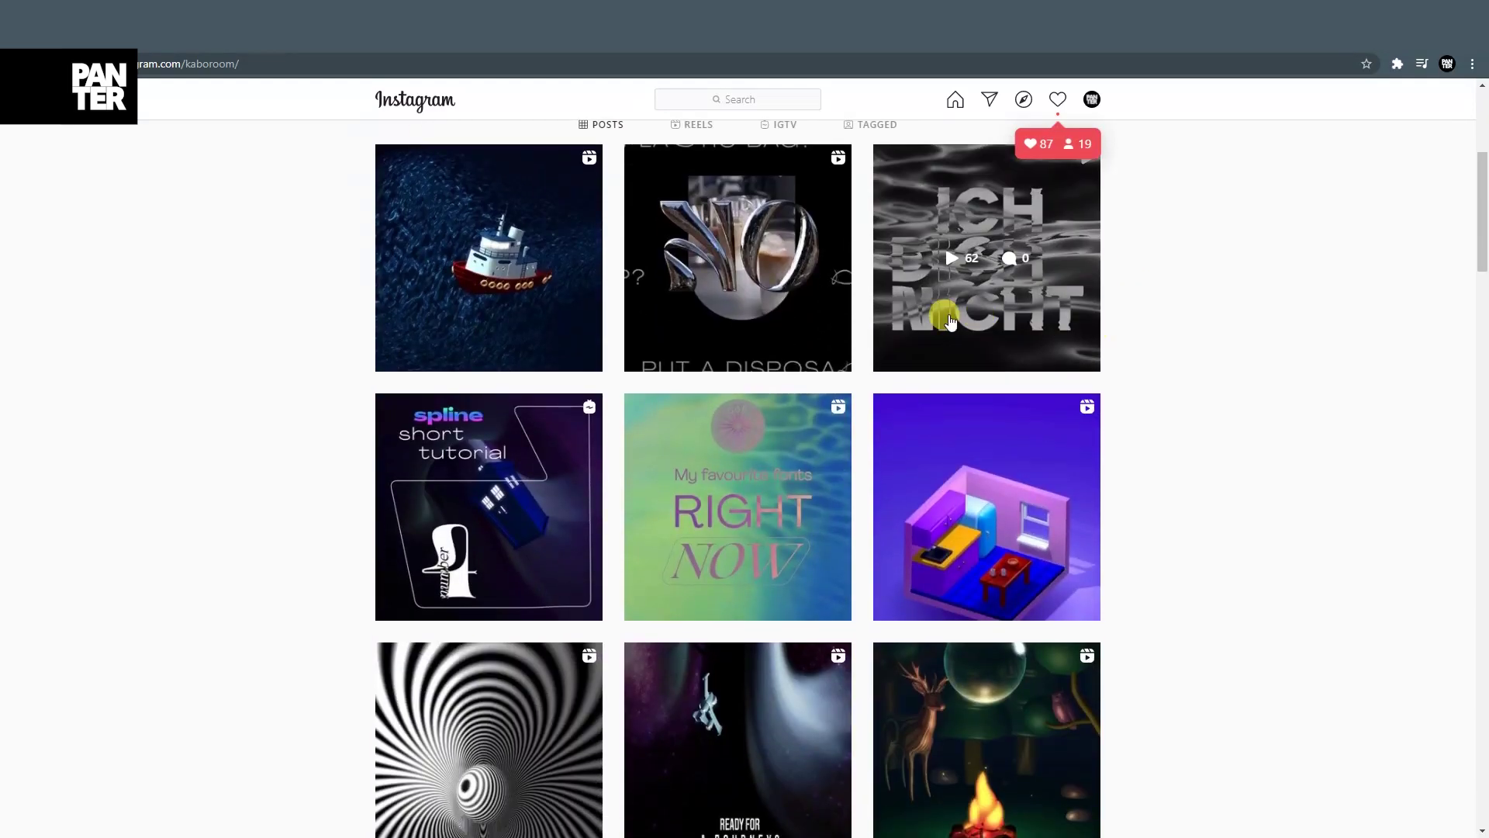
pyautogui.scroll(-3, 649, 317)
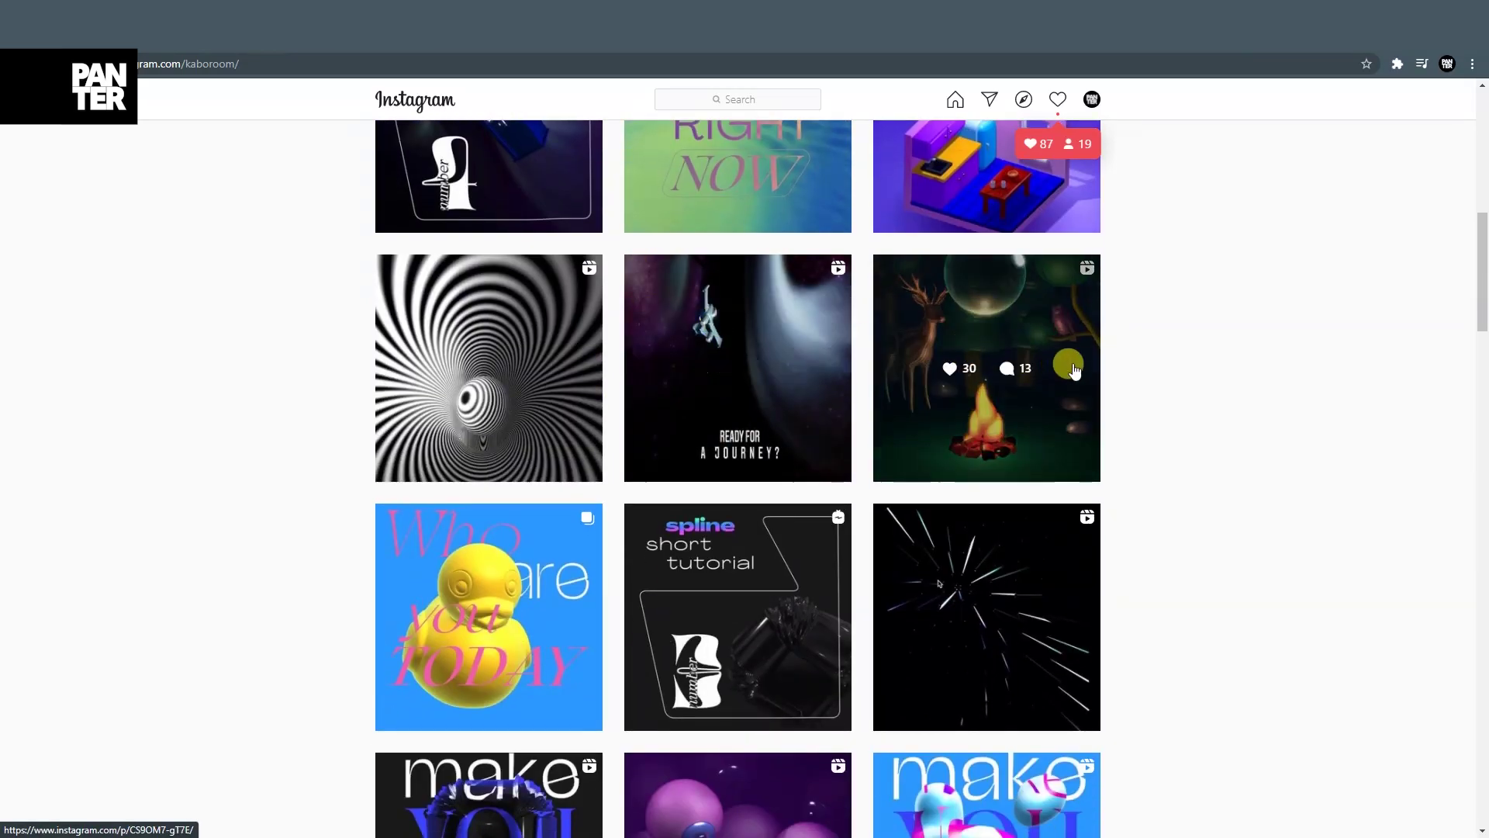
pyautogui.scroll(-3, 648, 317)
pyautogui.scroll(-2, 840, 430)
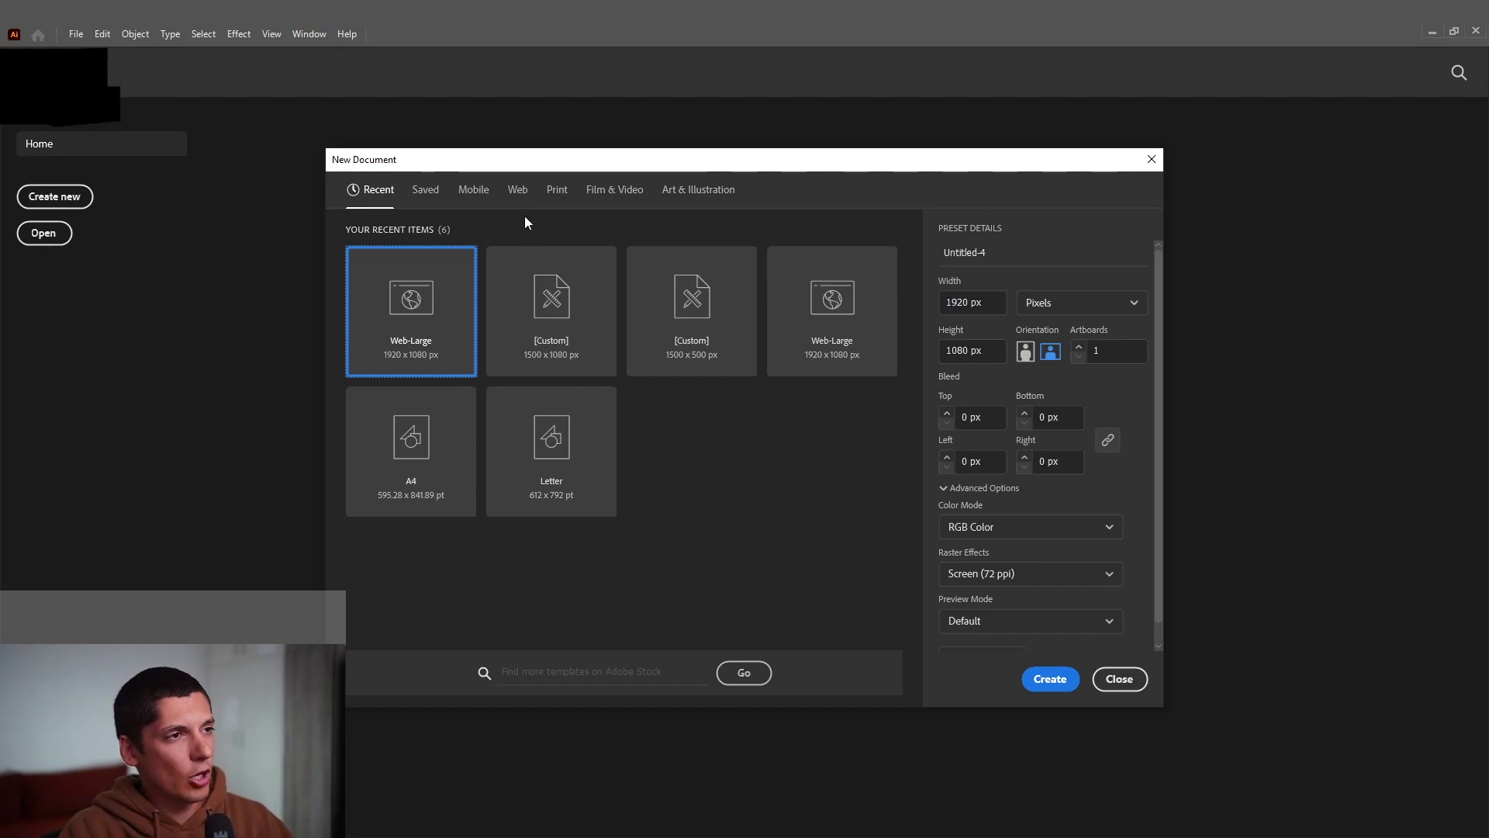
# Choose the Web-Large 1920×1080 preset from the Web document presets.
pyautogui.click(518, 192)
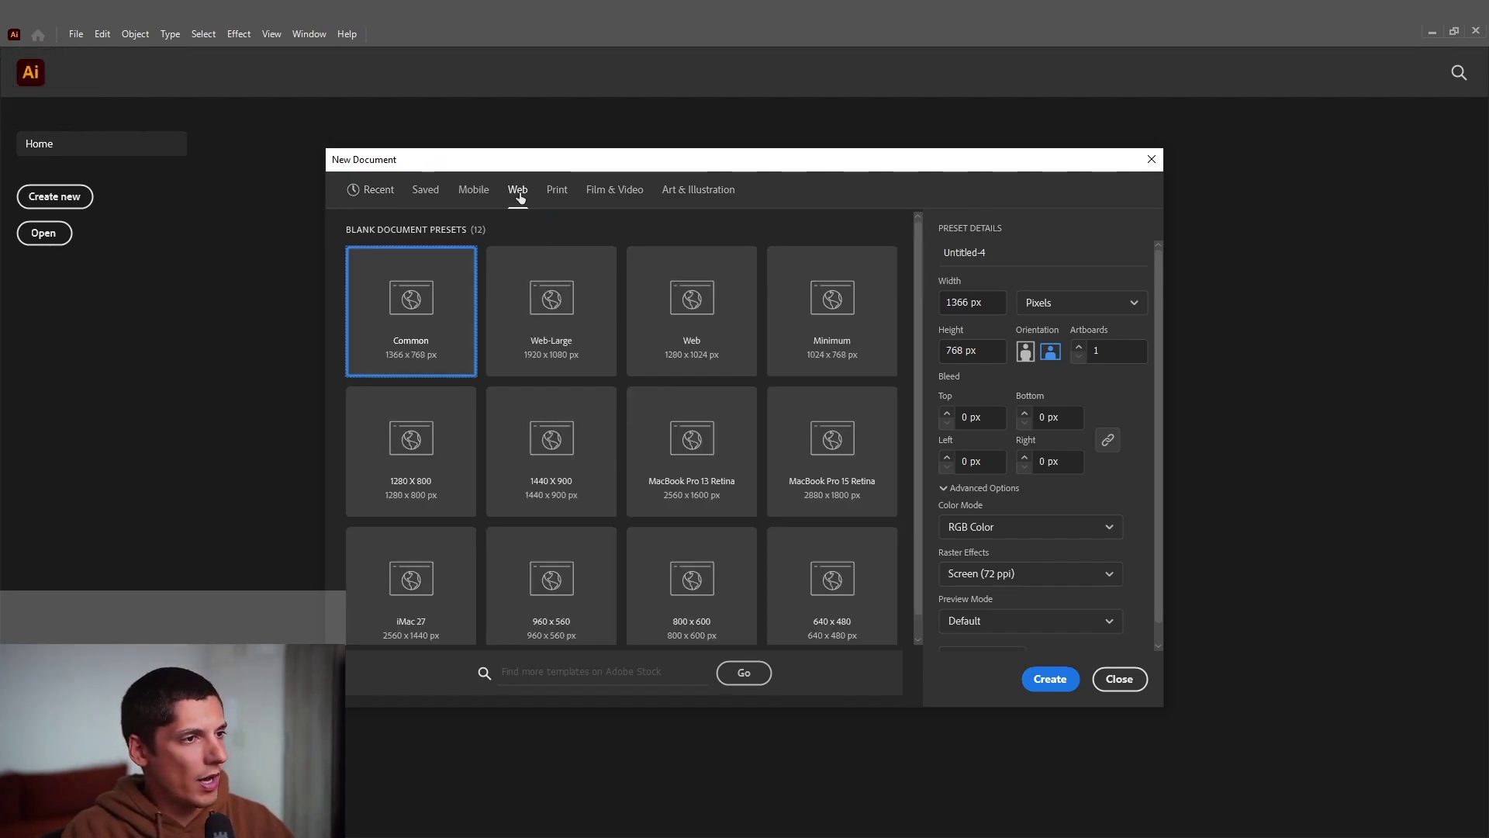
pyautogui.click(580, 356)
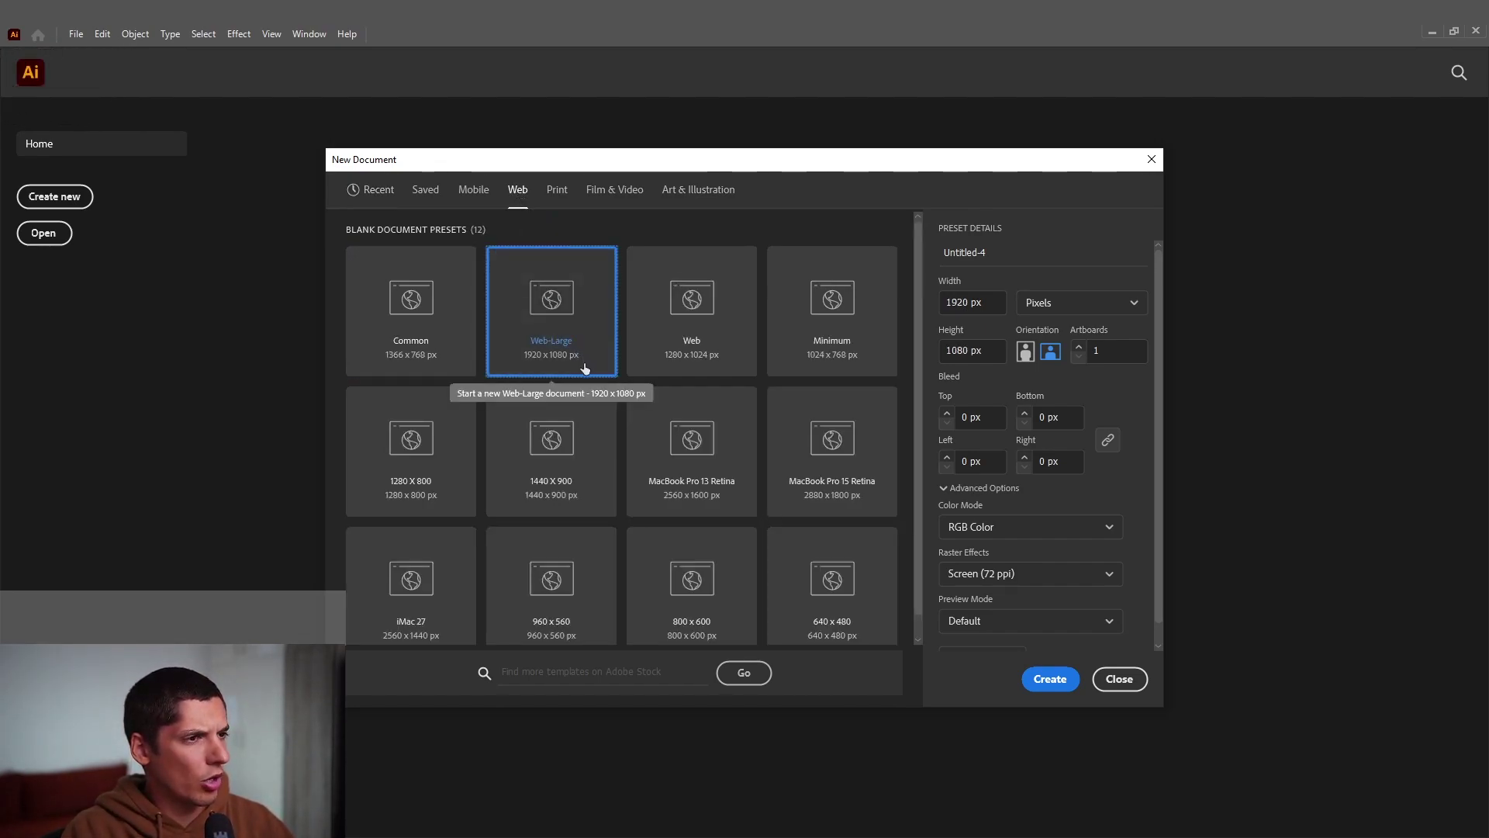
# Create the 1920×1080 document, then add 'PANTER VISION PANTER VISION' enlarged across the top.
pyautogui.click(1042, 681)
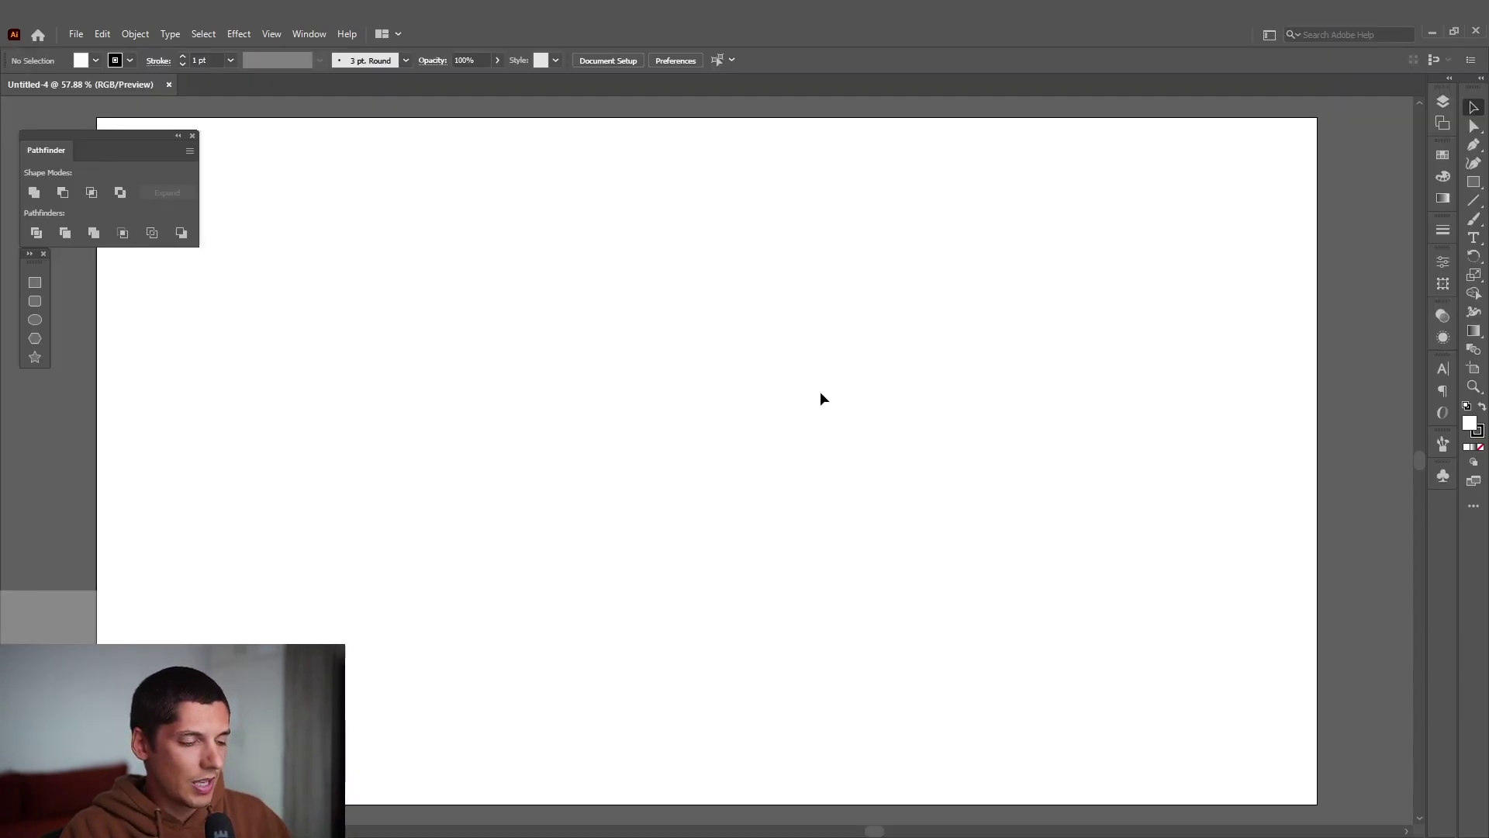
pyautogui.press('t')
pyautogui.click(557, 303)
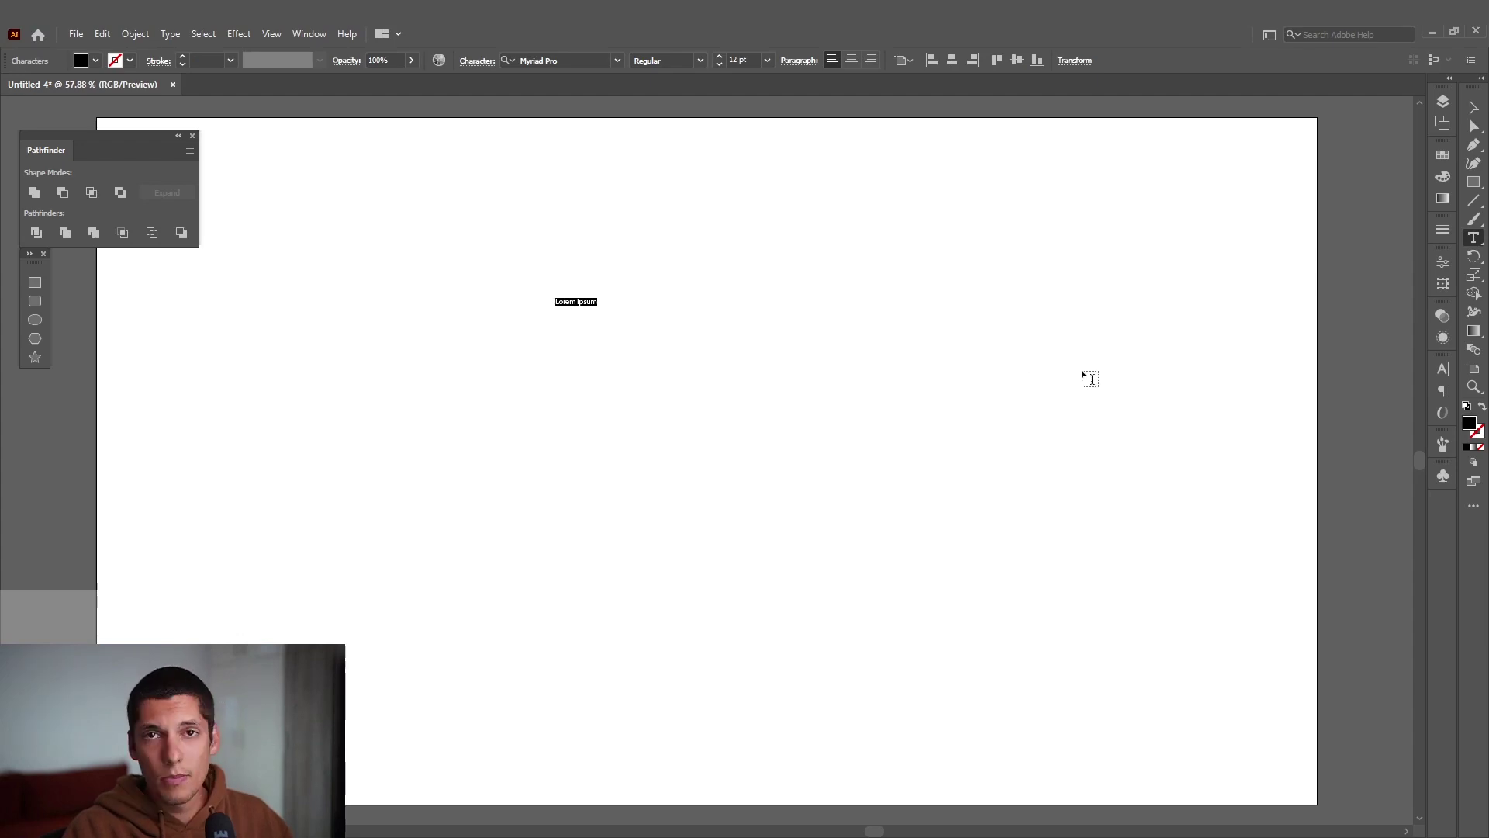
pyautogui.write('a')
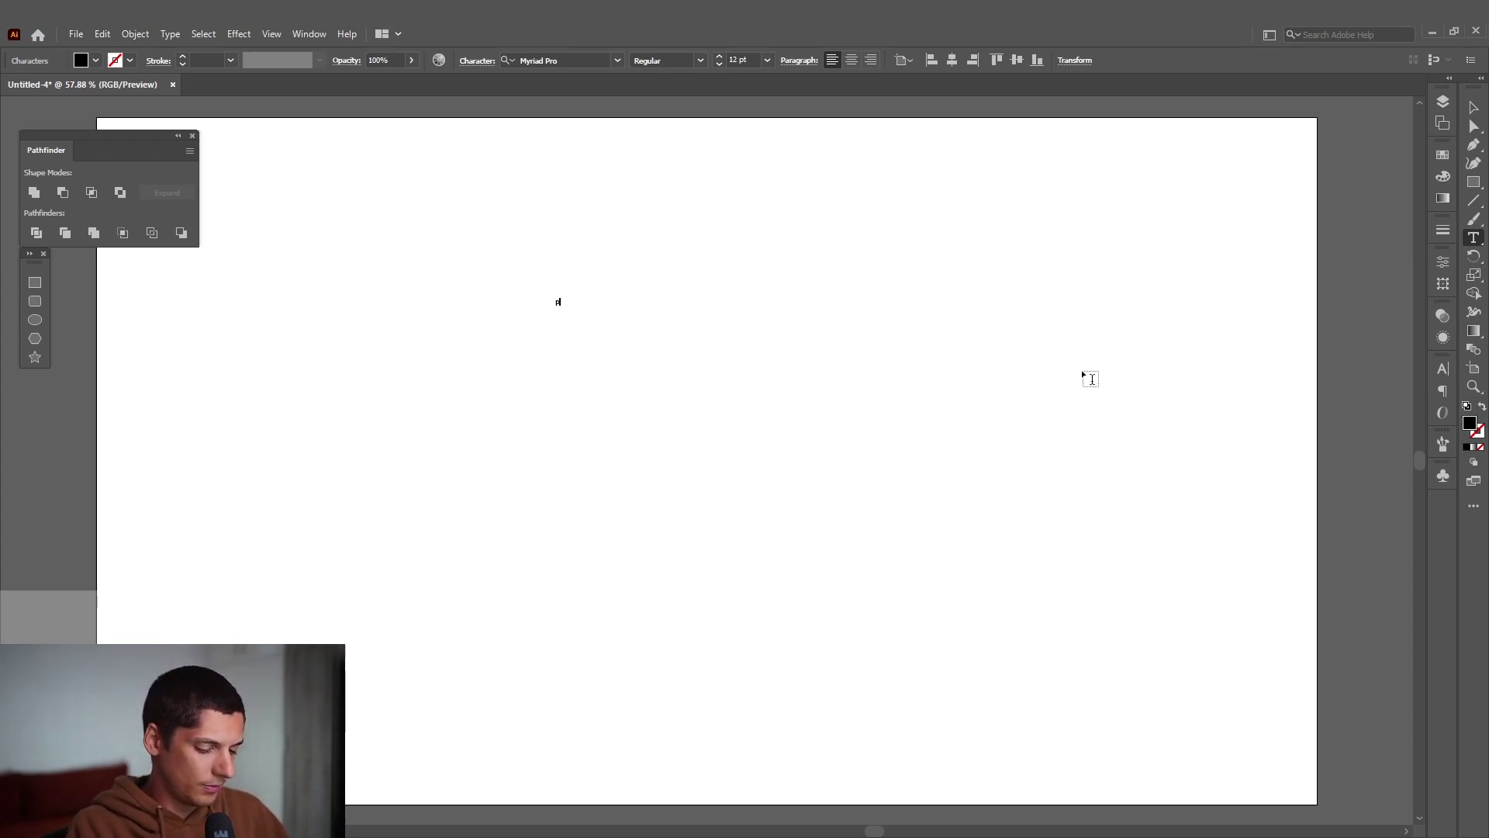
pyautogui.write('anter vision')
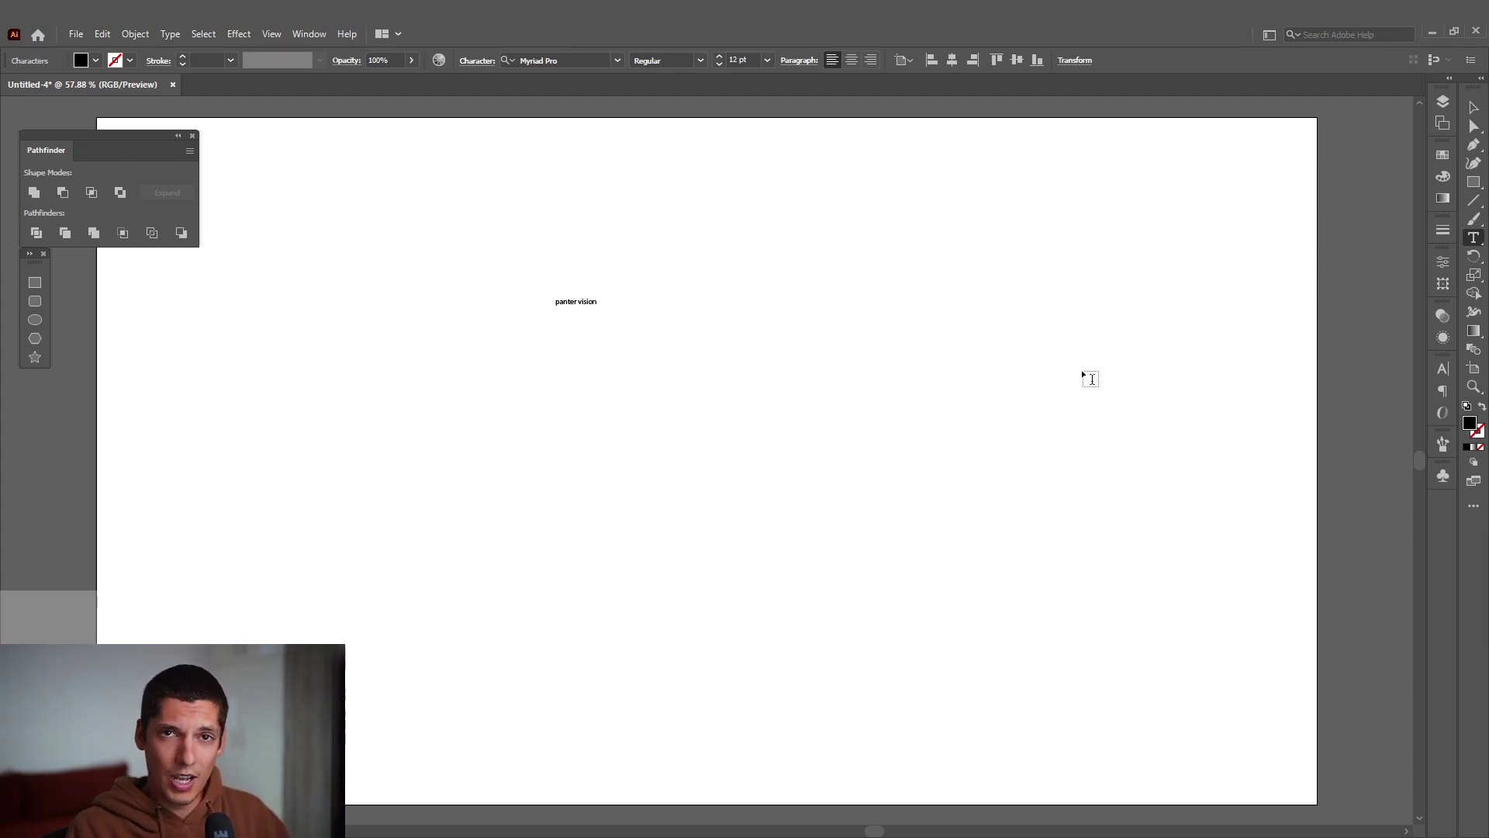
pyautogui.press('Escape')
pyautogui.moveTo(657, 310)
pyautogui.keyDown('alt'); pyautogui.keyDown('shift'); pyautogui.mouseDown()
pyautogui.moveTo(825, 346)
pyautogui.moveTo(895, 152)
pyautogui.mouseUp(); pyautogui.keyUp('shift'); pyautogui.keyUp('alt')
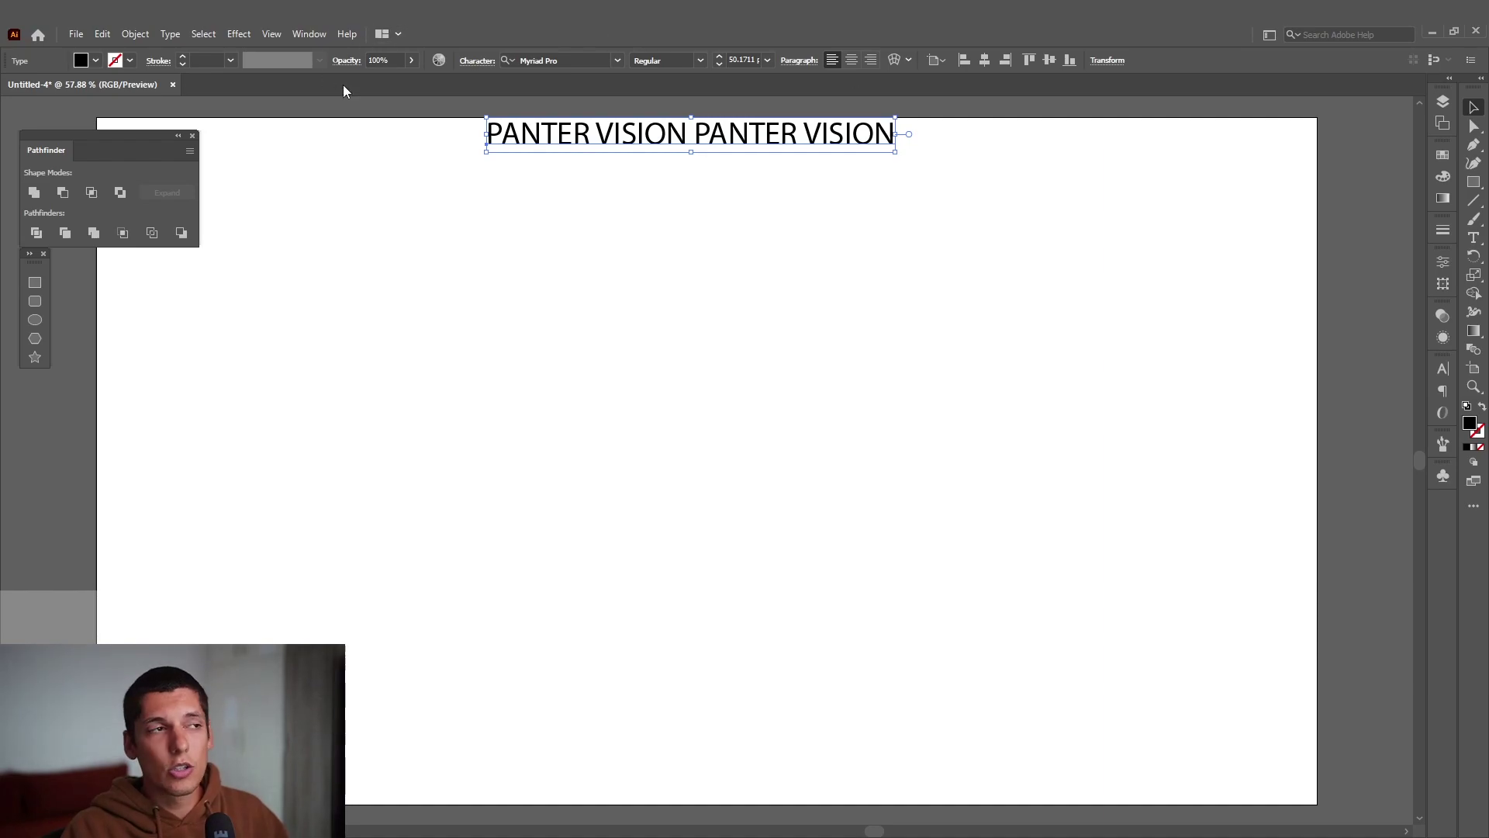
# Search fonts for 'MONT' and apply Montserrat Black Italic to the heading.
pyautogui.click(555, 61)
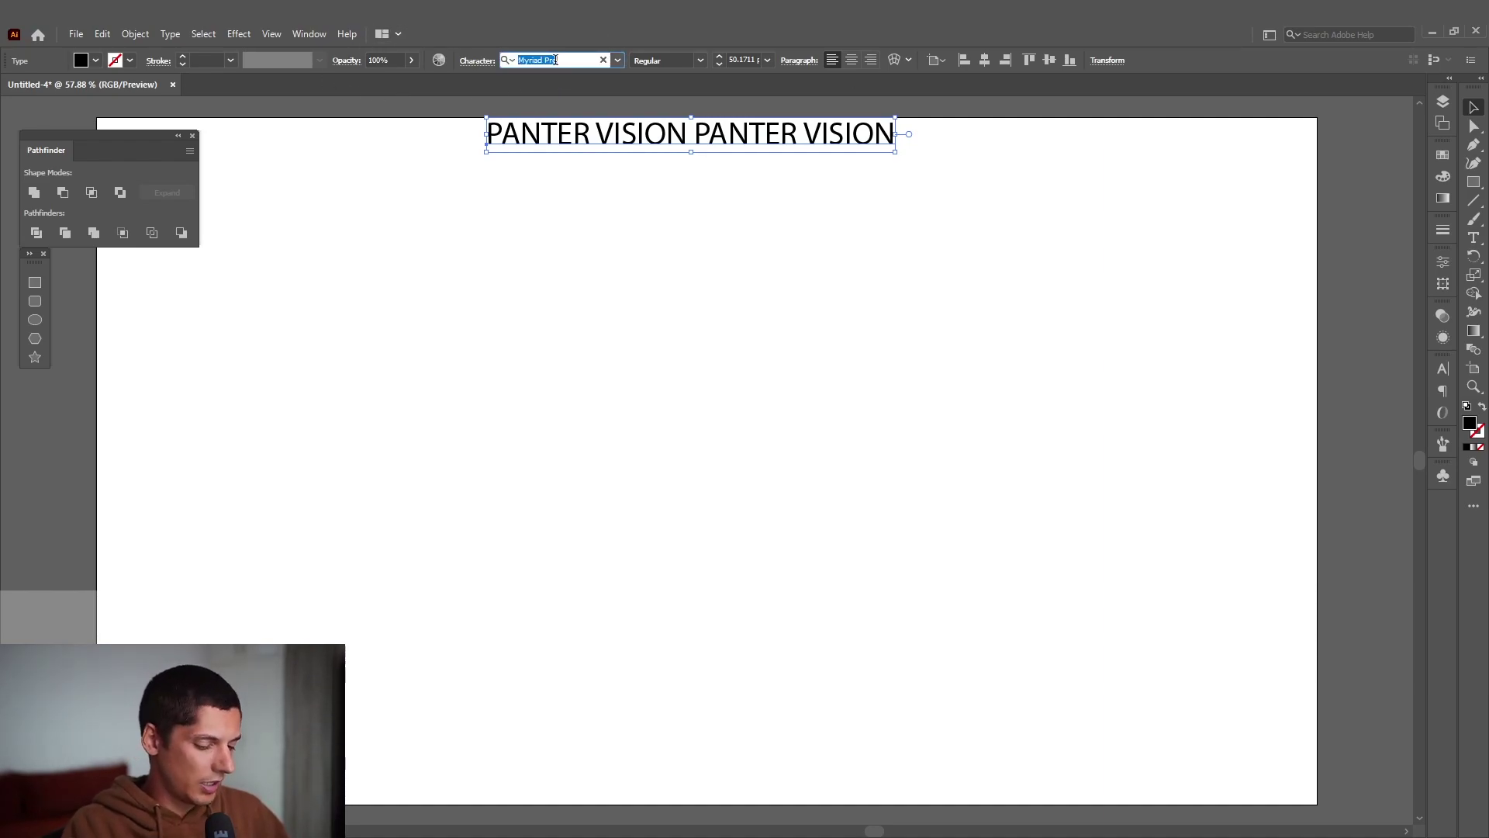
pyautogui.write('MON')
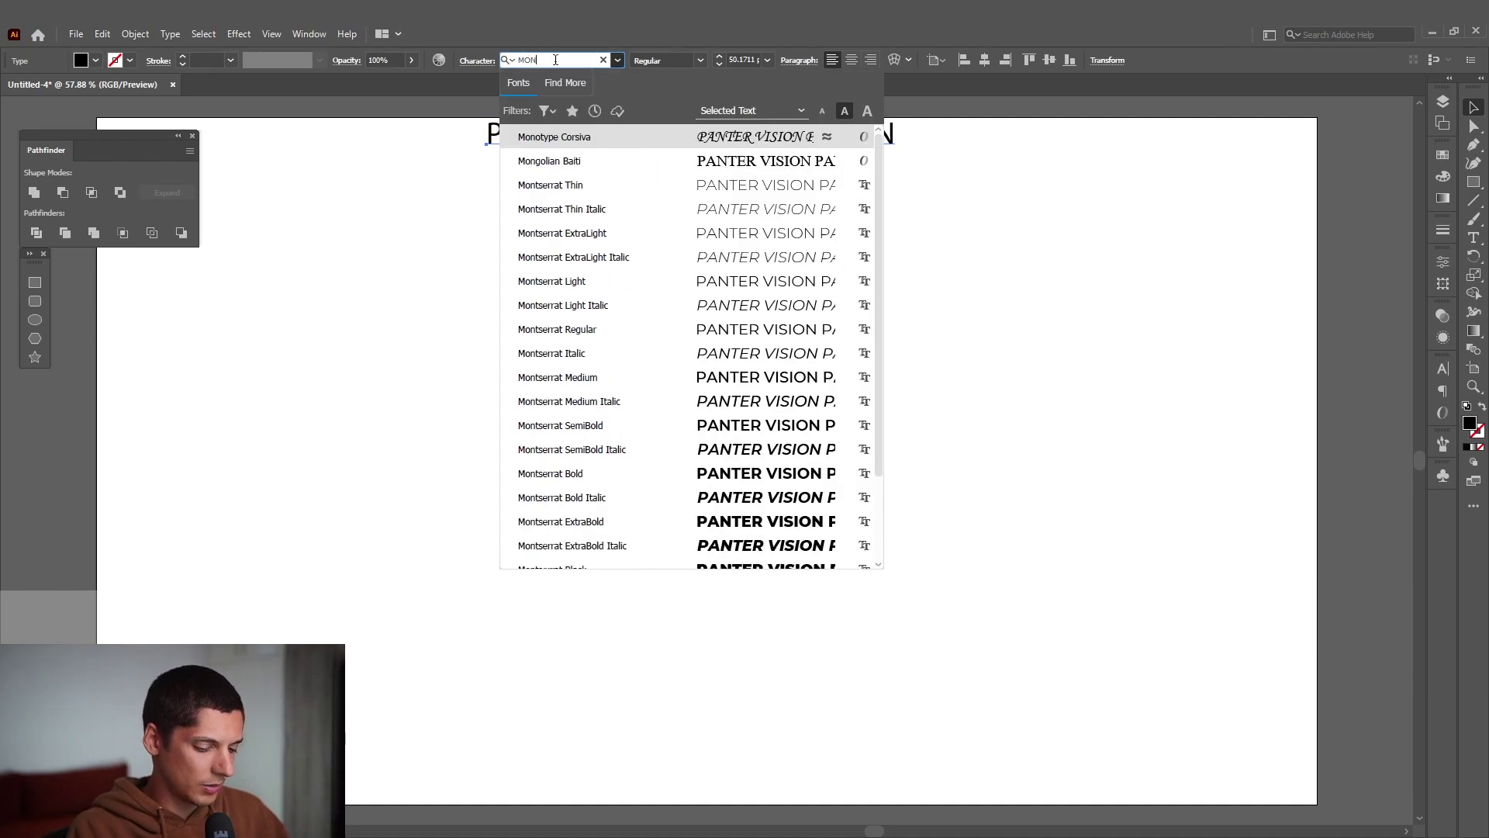
pyautogui.write('T')
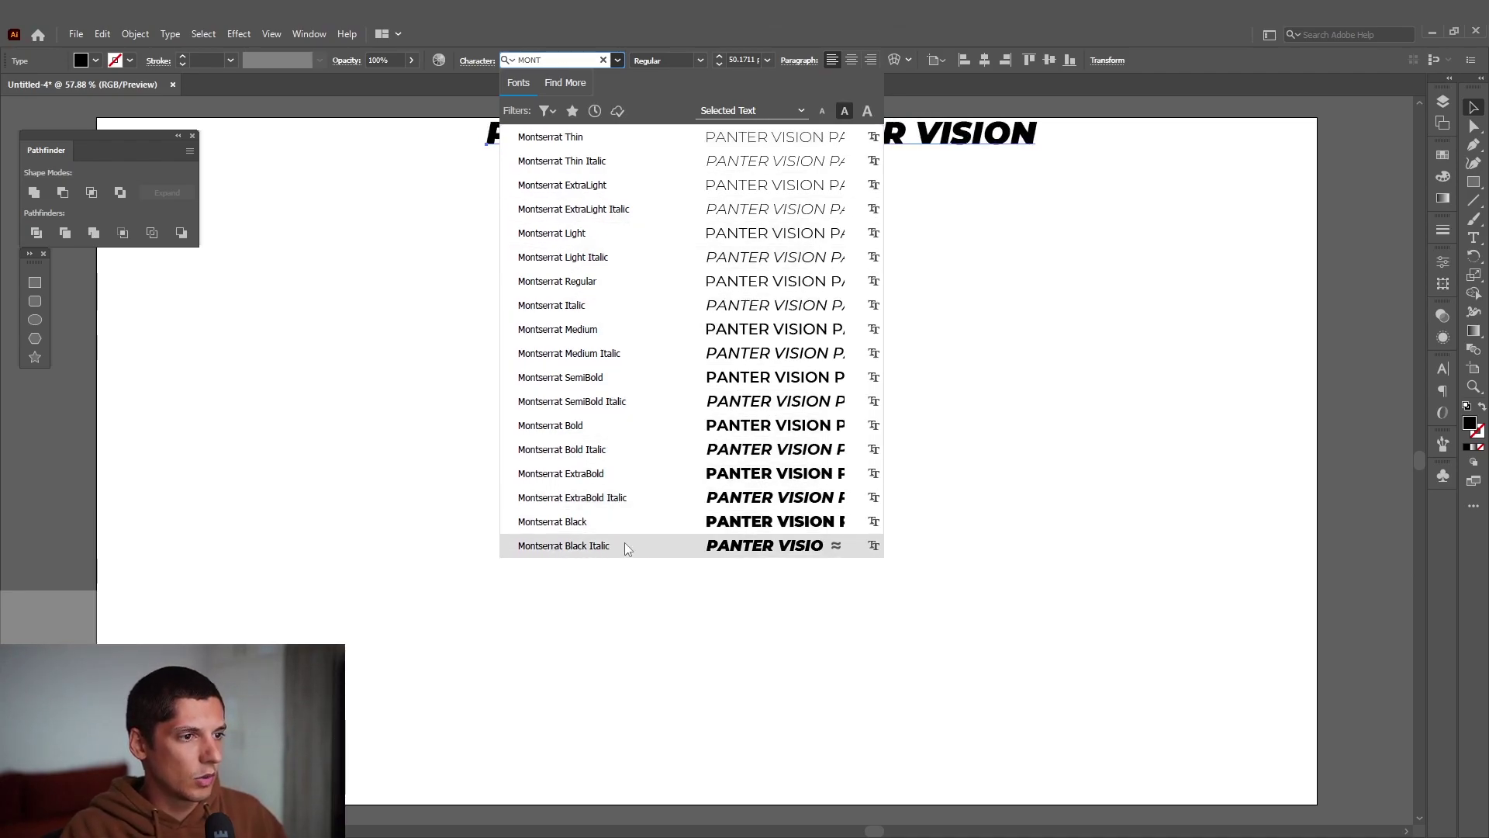
pyautogui.click(624, 543)
pyautogui.press('t')
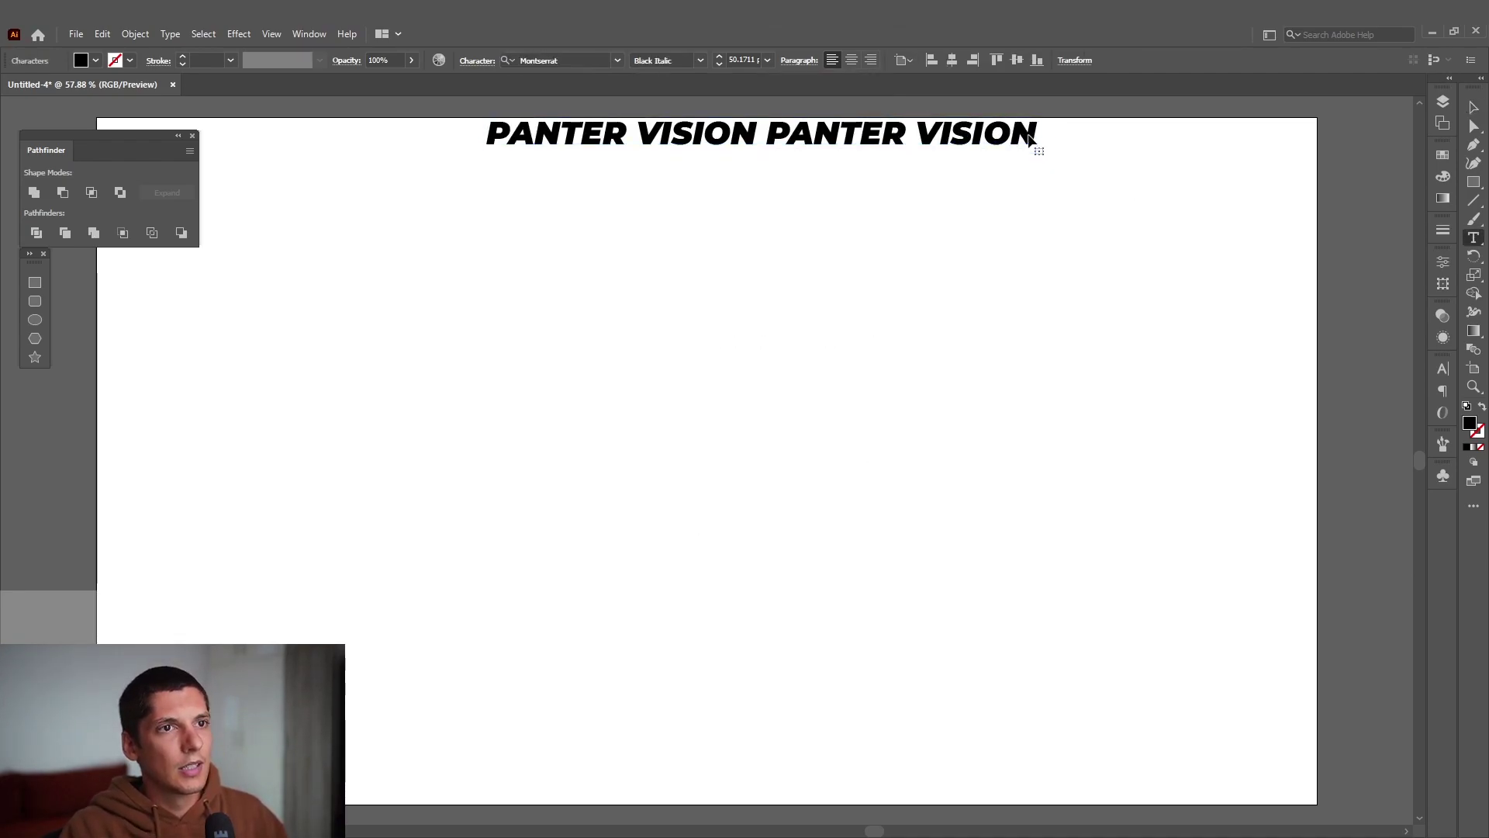
# Select and copy the entire PANTER VISION line with the Type tool.
pyautogui.click(1034, 130)
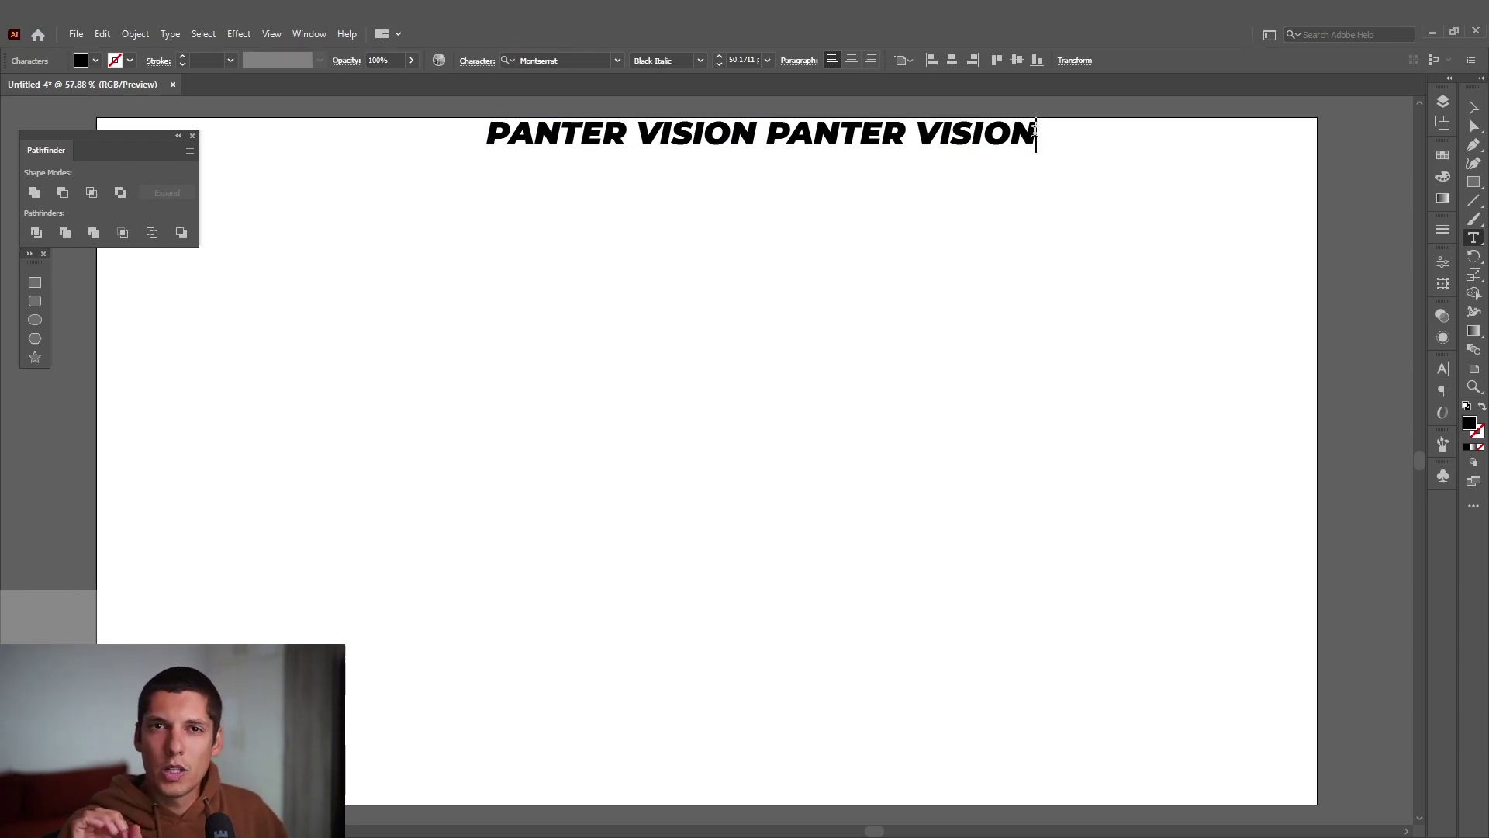
pyautogui.press('ctrl')
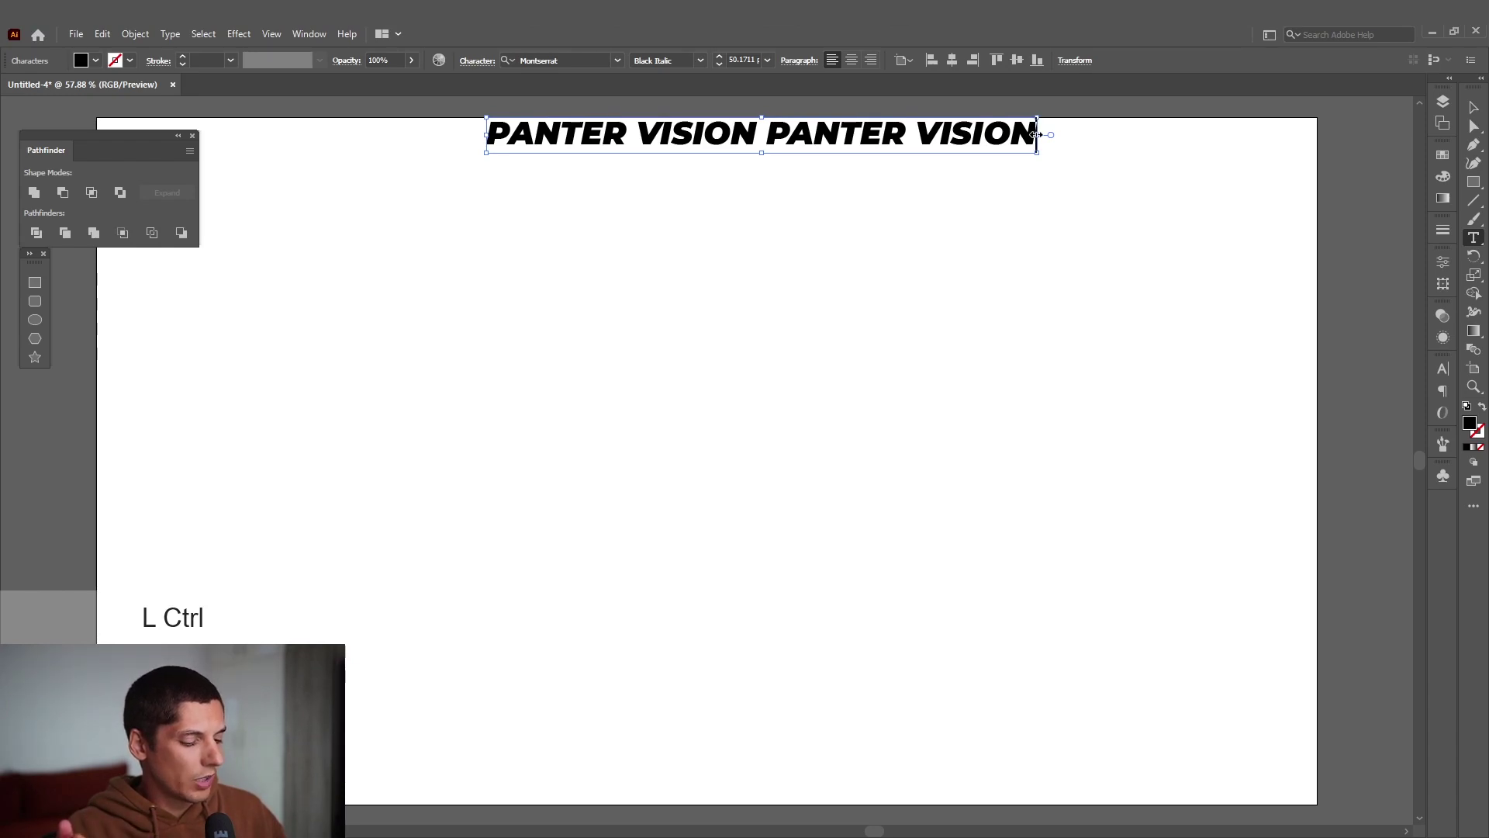
pyautogui.hotkey('ctrl', 'a')
pyautogui.hotkey('ctrl', 'c')
pyautogui.click(1036, 133)
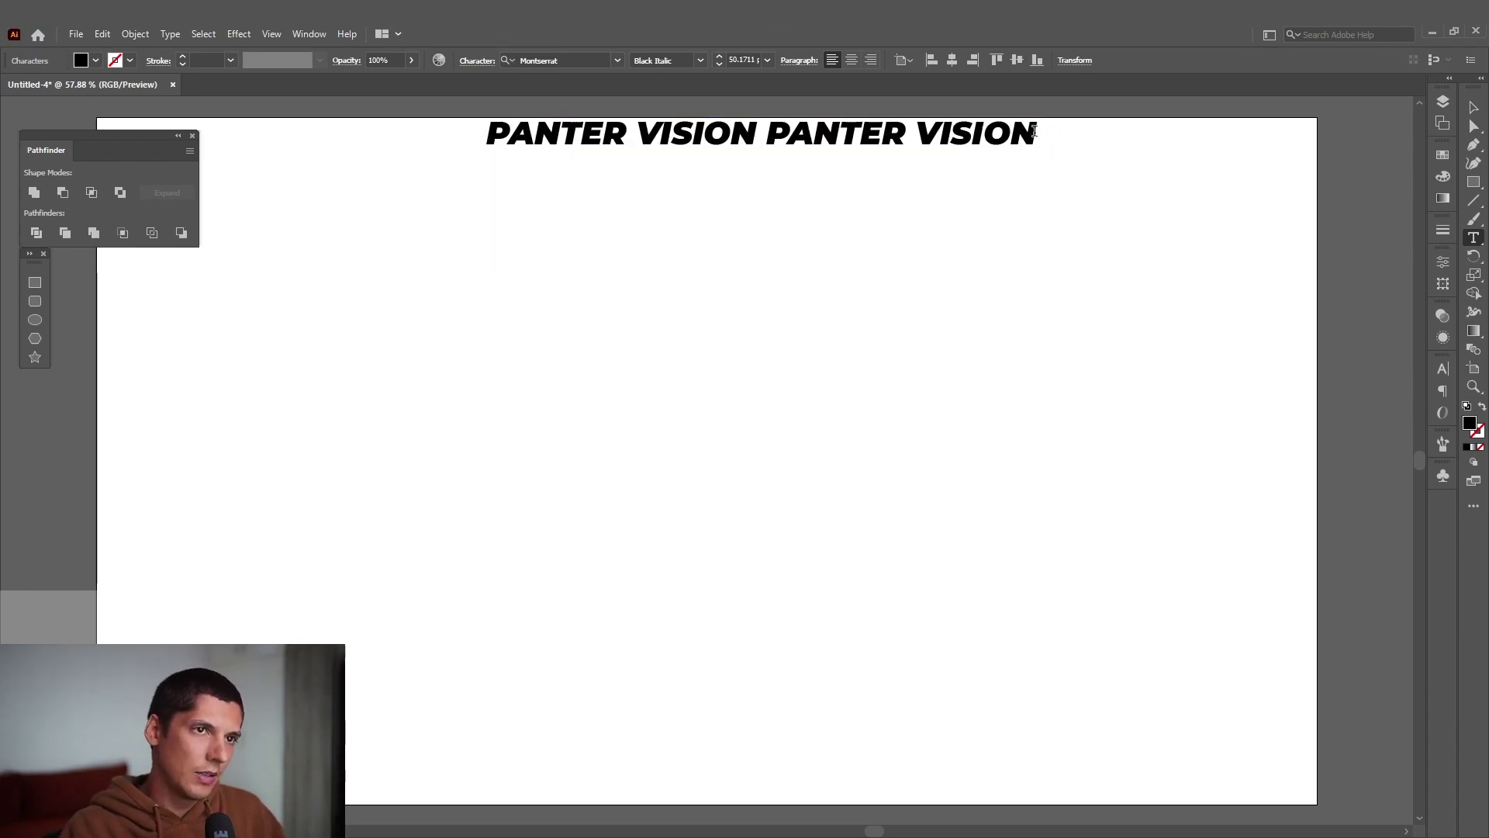
# Paste the line onto new rows repeatedly, stacking thirteen lines down the artboard.
pyautogui.press('Return')
pyautogui.hotkey('ctrl', 'v')
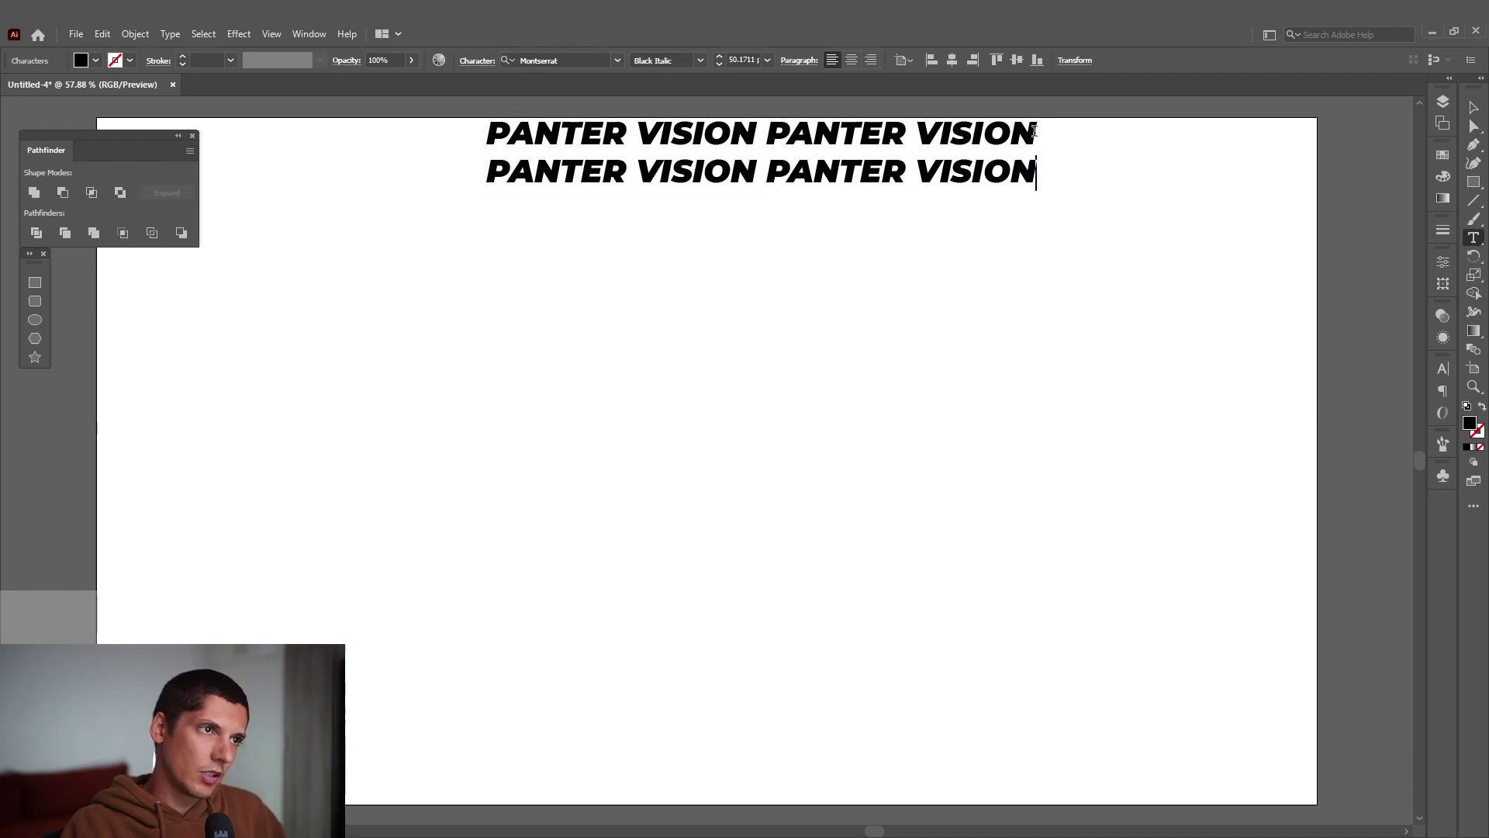
pyautogui.press('Return')
pyautogui.hotkey('ctrl', 'v')
pyautogui.press('Return')
pyautogui.hotkey('ctrl', 'v')
pyautogui.press('Return')
pyautogui.hotkey('ctrl', 'v')
pyautogui.press('Return')
pyautogui.hotkey('ctrl', 'v')
pyautogui.press('Return')
pyautogui.hotkey('ctrl', 'v')
pyautogui.press('Return')
pyautogui.hotkey('ctrl', 'v')
pyautogui.press('Return')
pyautogui.hotkey('ctrl', 'v')
pyautogui.press('Return')
pyautogui.hotkey('ctrl', 'v')
pyautogui.press('Return')
pyautogui.hotkey('ctrl', 'v')
pyautogui.press('Return')
pyautogui.hotkey('ctrl', 'v')
pyautogui.press('Return')
pyautogui.hotkey('ctrl', 'v')
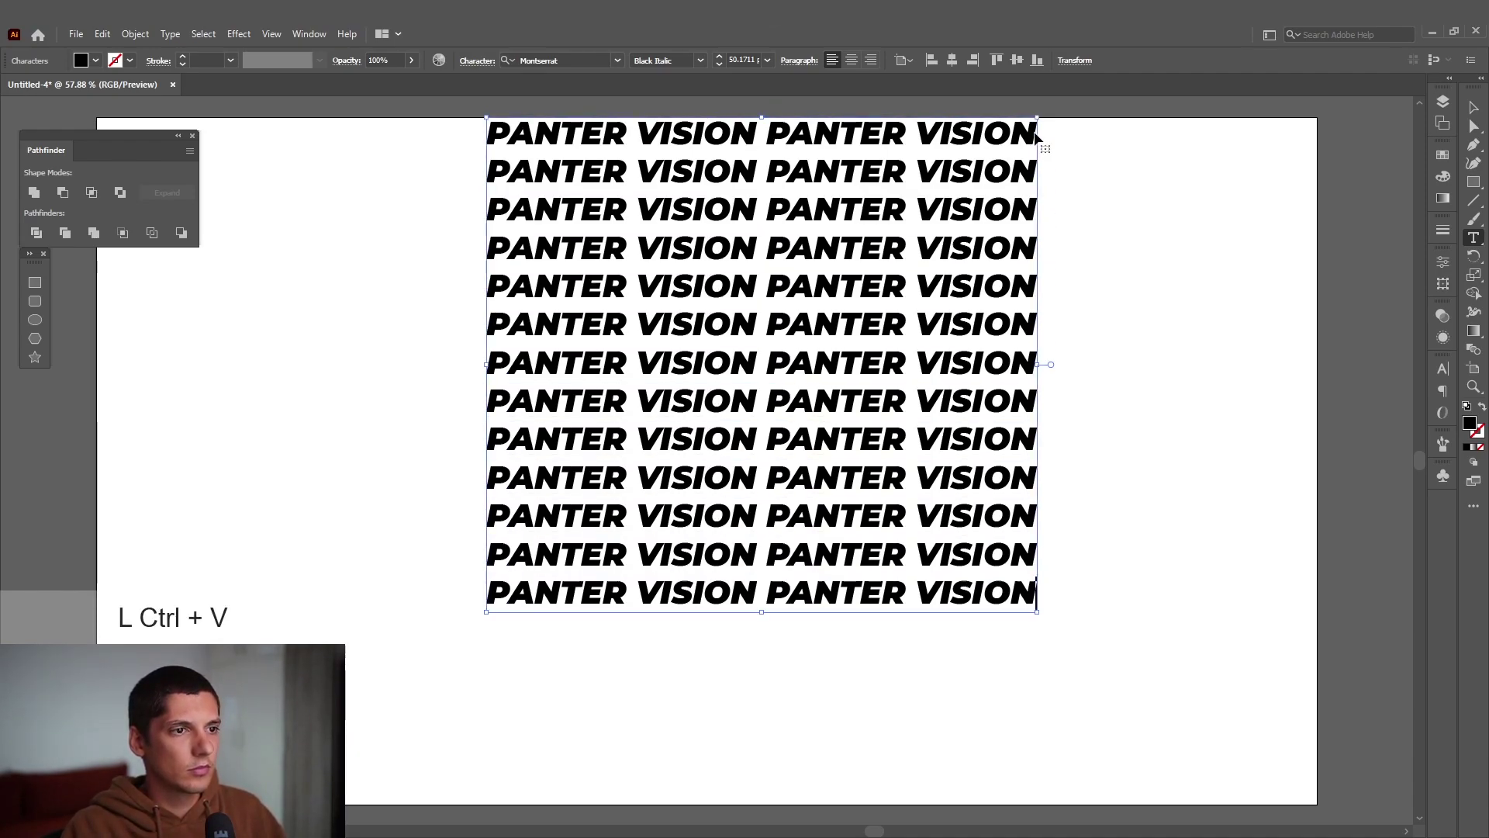
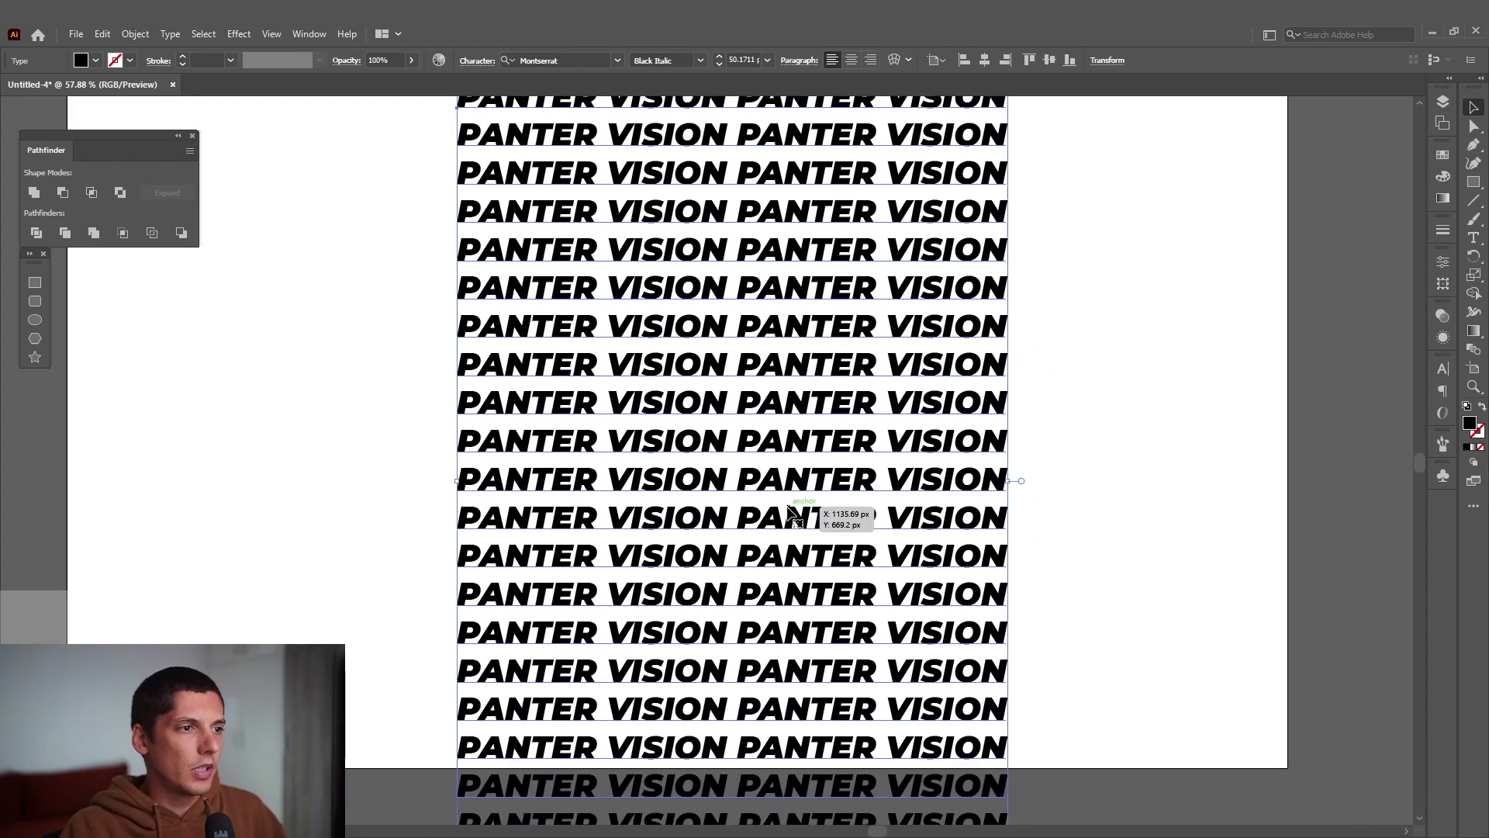
# Centre the PANTER VISION text horizontally and tighten its leading to 43 pt.
pyautogui.click(984, 61)
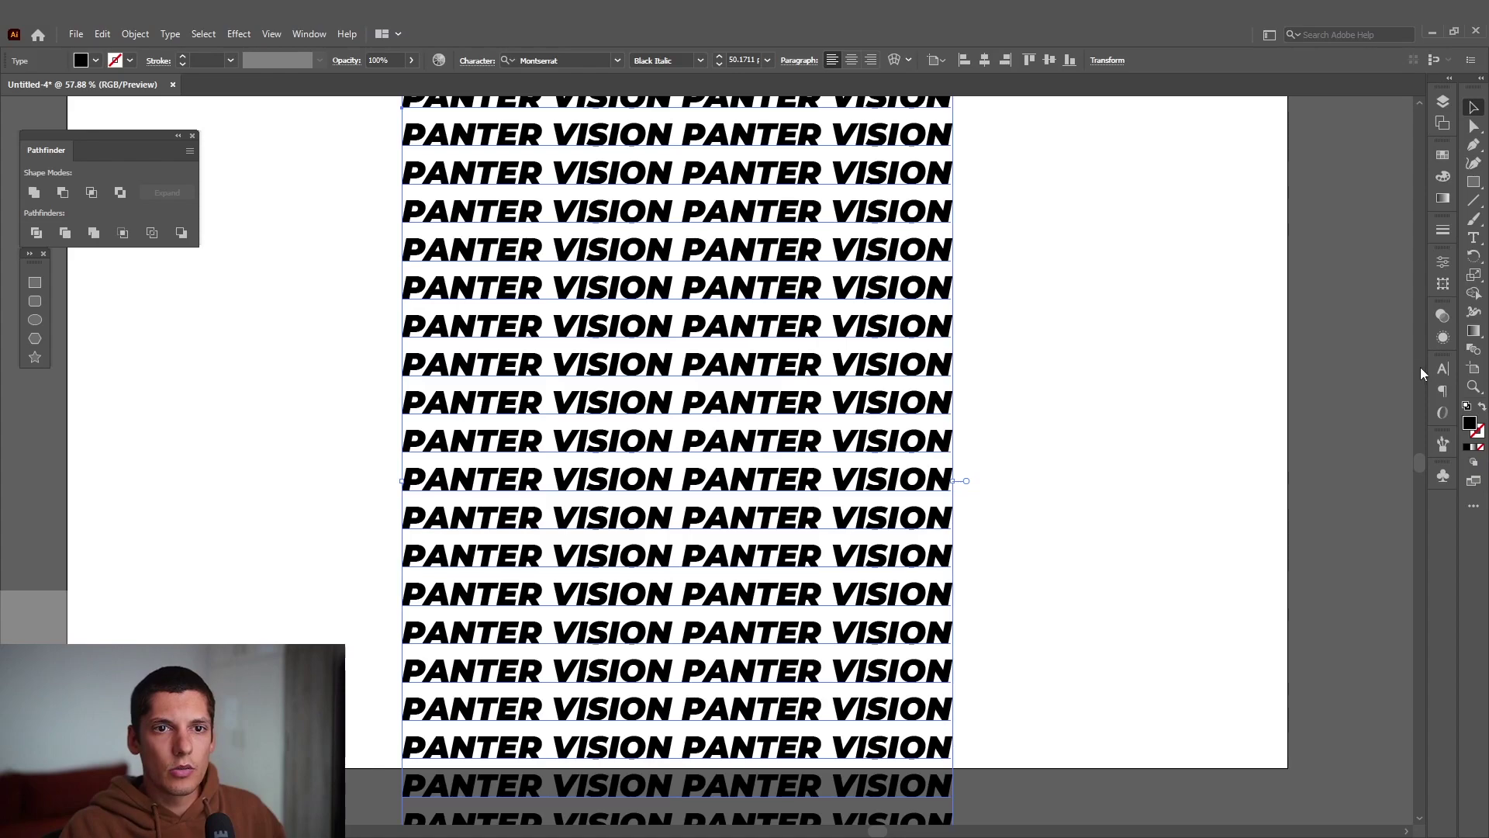
pyautogui.click(1444, 369)
pyautogui.click(1395, 431)
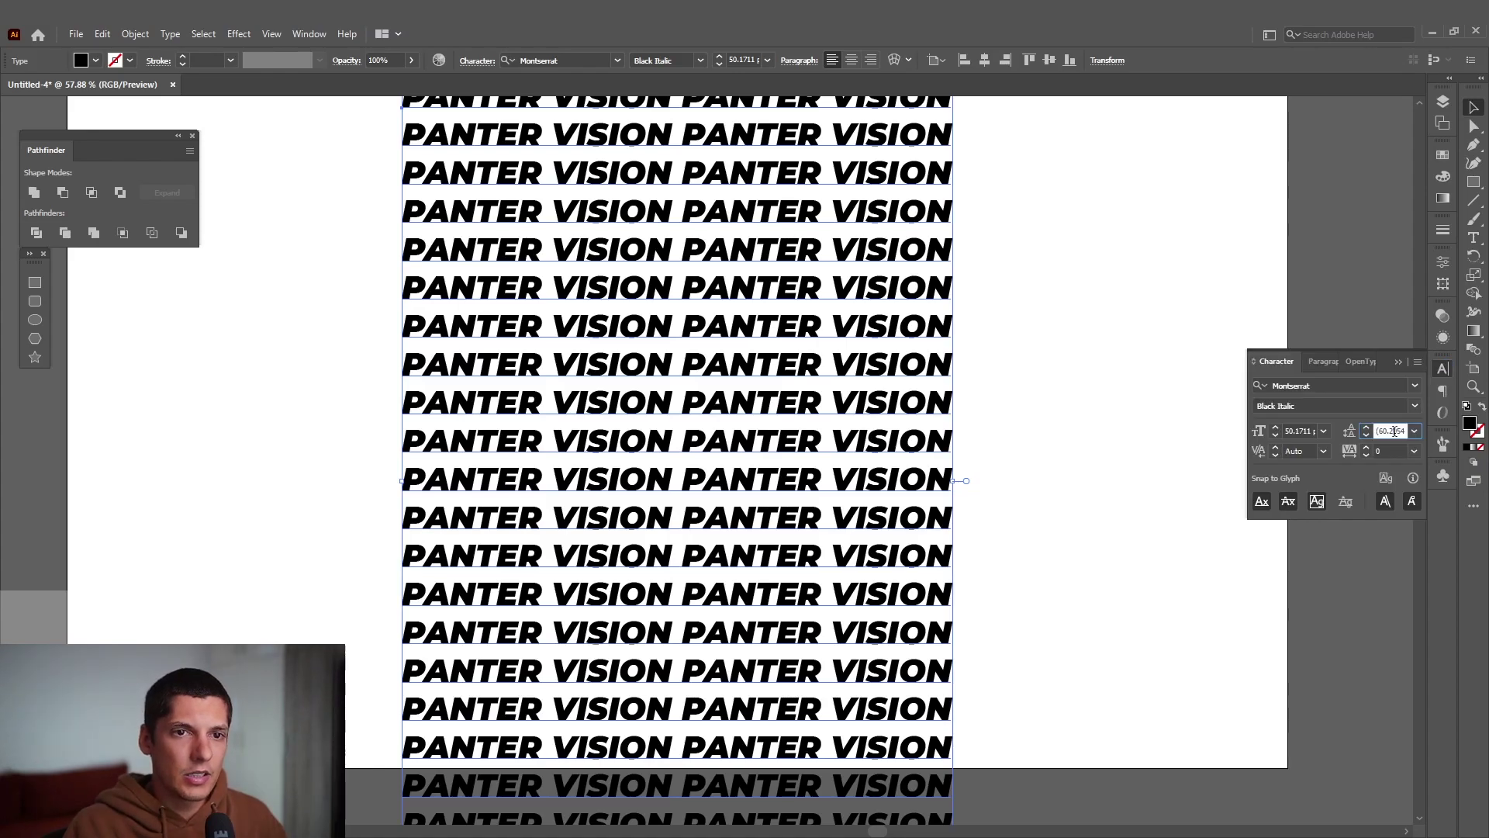
pyautogui.press('Down')
pyautogui.press('Down')
pyautogui.press('Down')
pyautogui.press('Down')
pyautogui.press('Down')
pyautogui.press('Down')
pyautogui.press('Down')
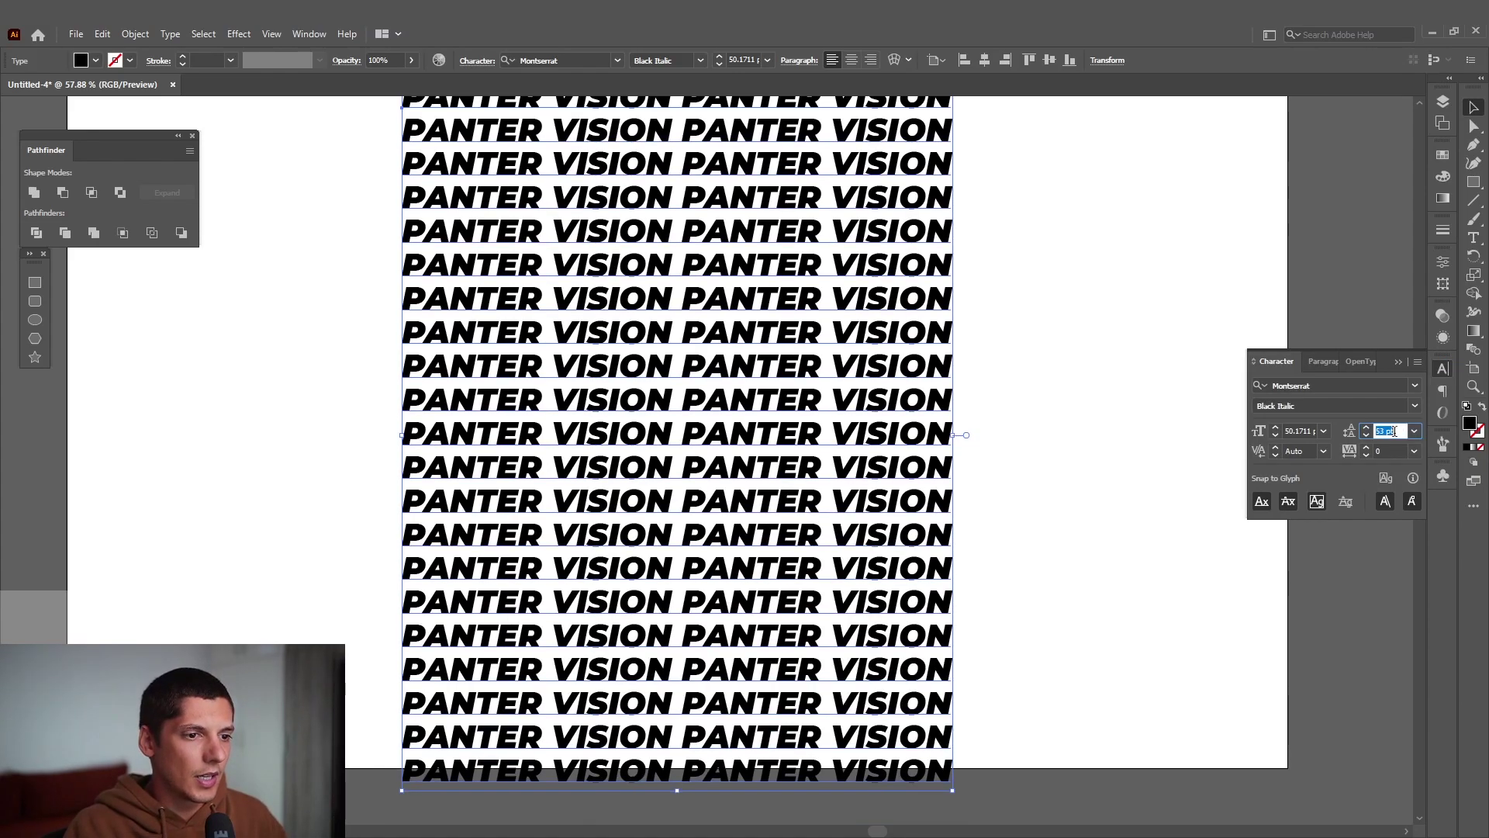
pyautogui.press('Down')
pyautogui.press('Down')
pyautogui.press('Down')
pyautogui.press('Down')
pyautogui.press('Down')
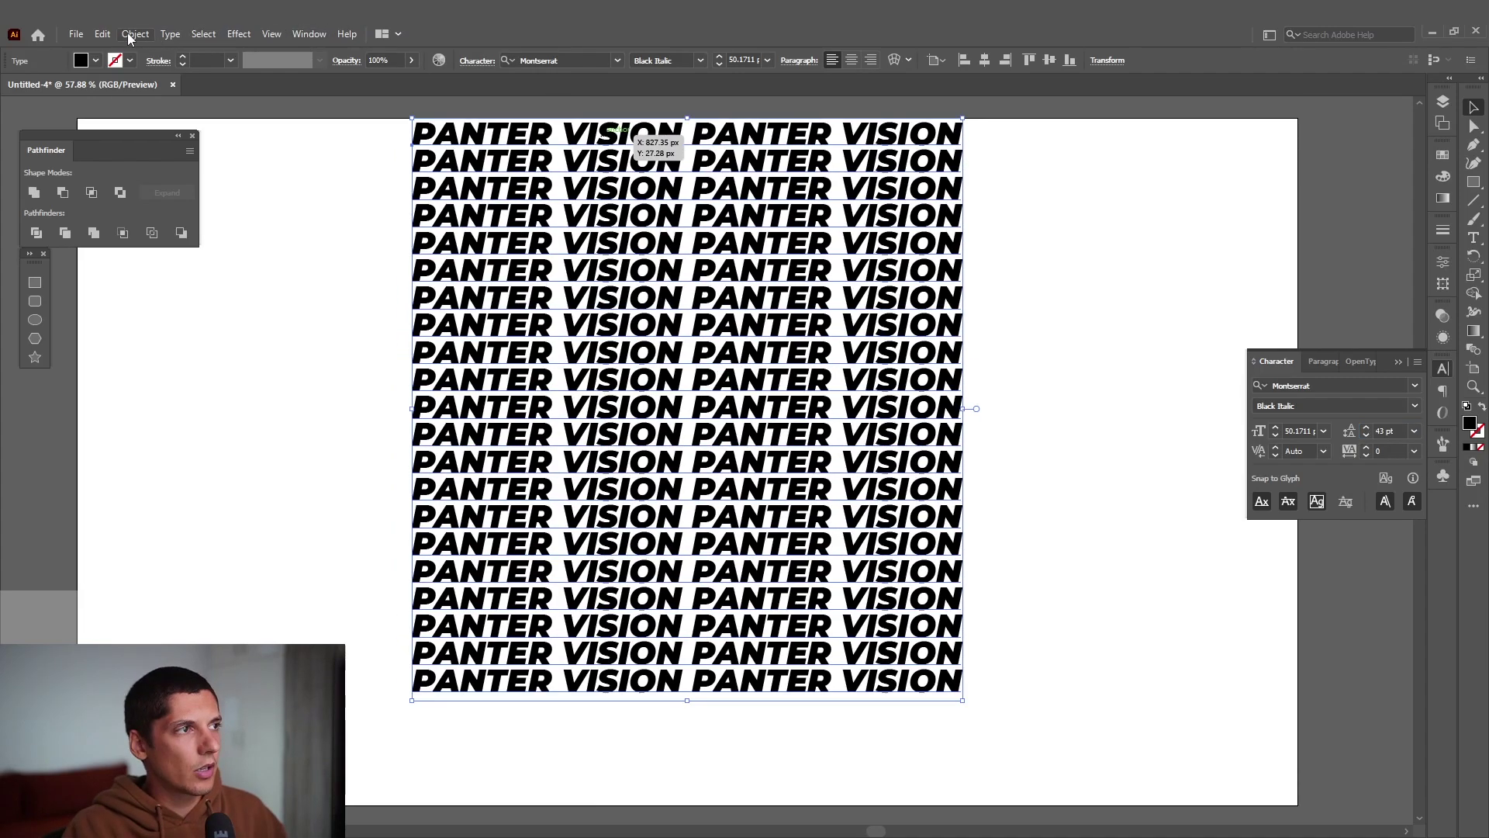
# Expand the PANTER VISION text into outlines and scale it up proportionally.
pyautogui.click(129, 34)
pyautogui.click(190, 213)
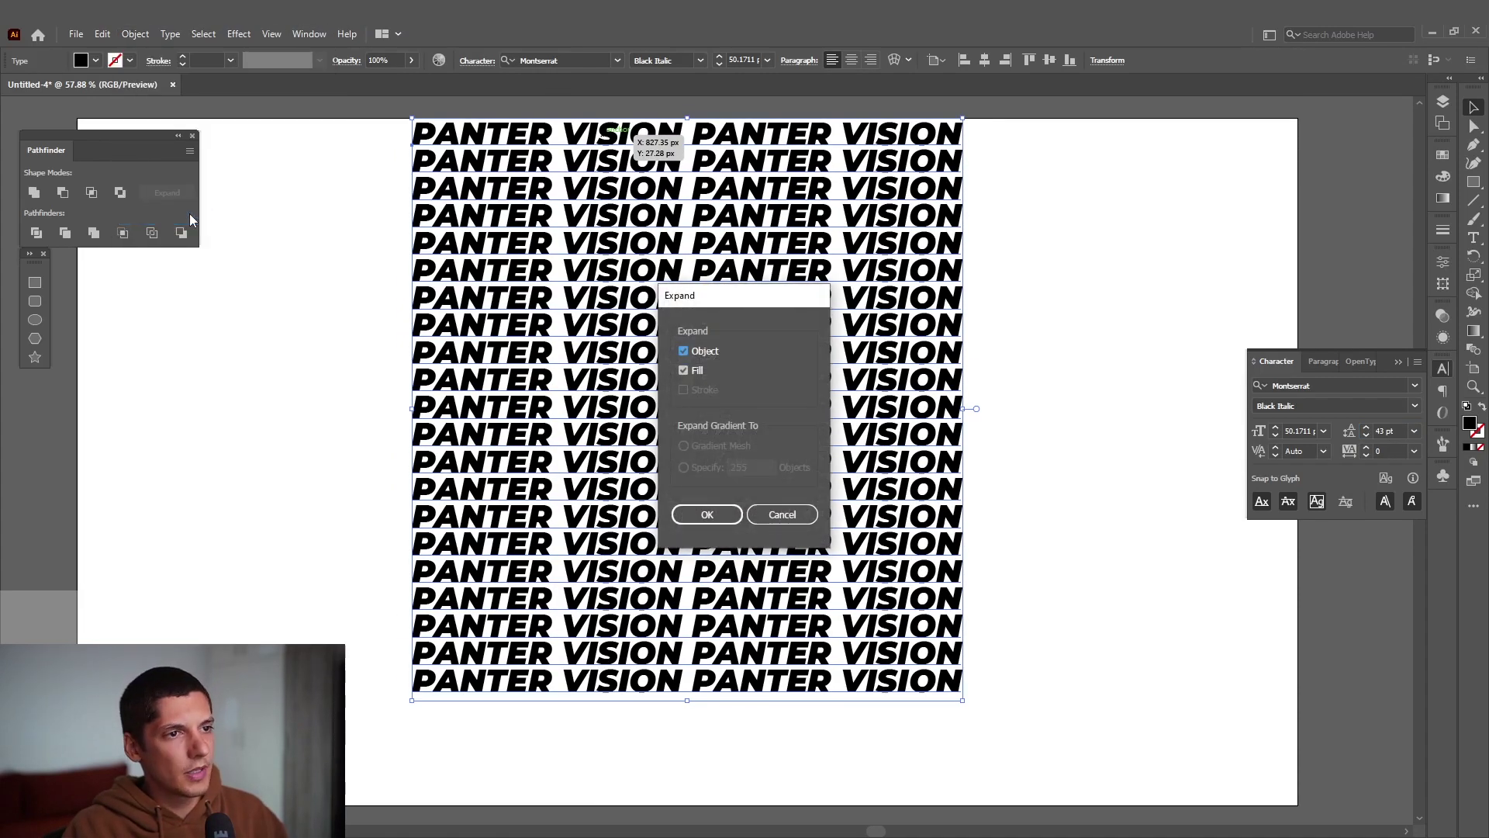
pyautogui.press('Return')
pyautogui.moveTo(674, 485); pyautogui.dragTo(690, 415)
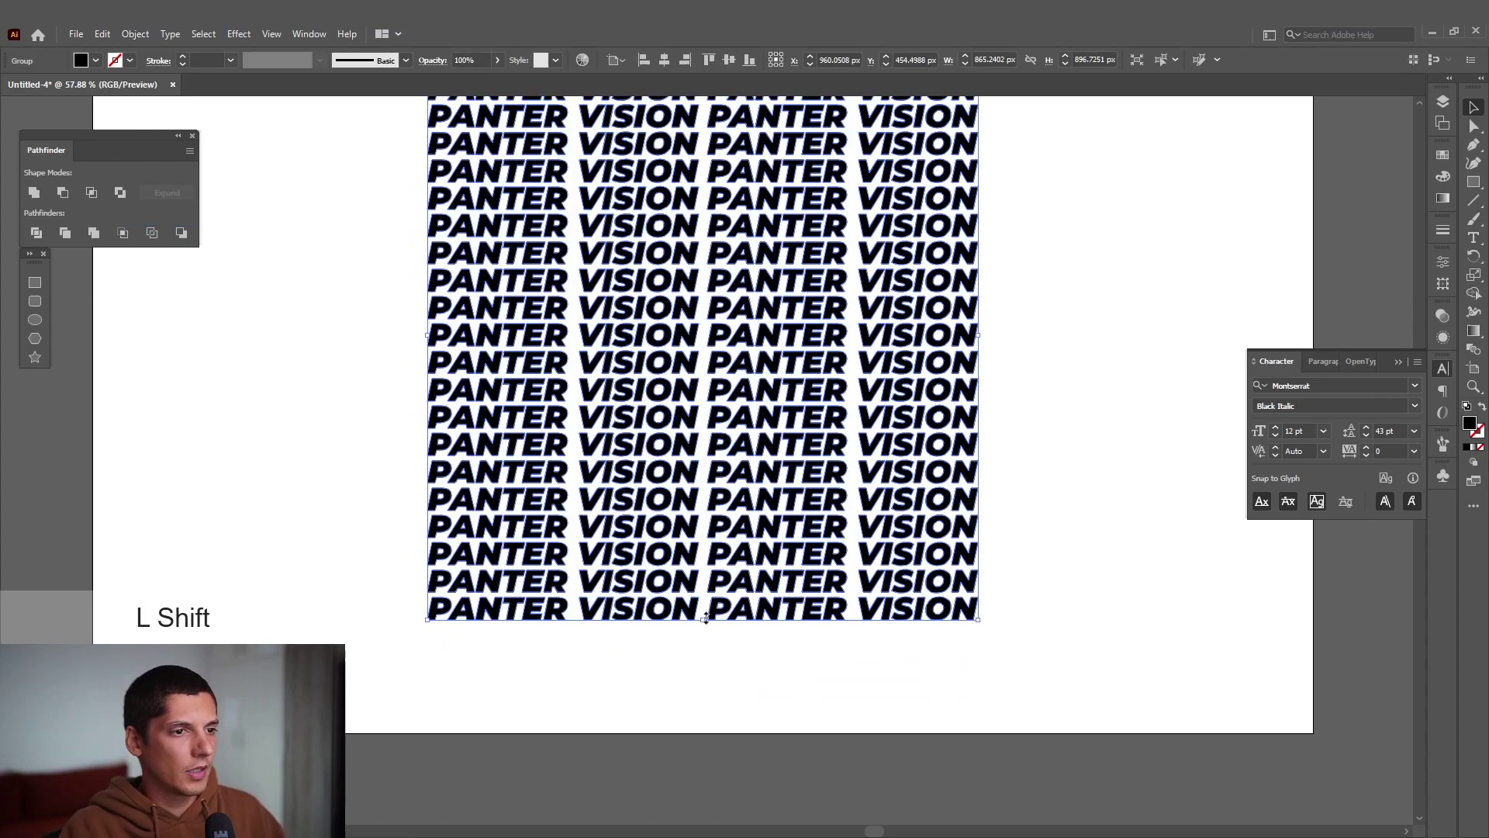
pyautogui.keyDown('shift'); pyautogui.moveTo(704, 618); pyautogui.dragTo(706, 798); pyautogui.keyUp('shift')
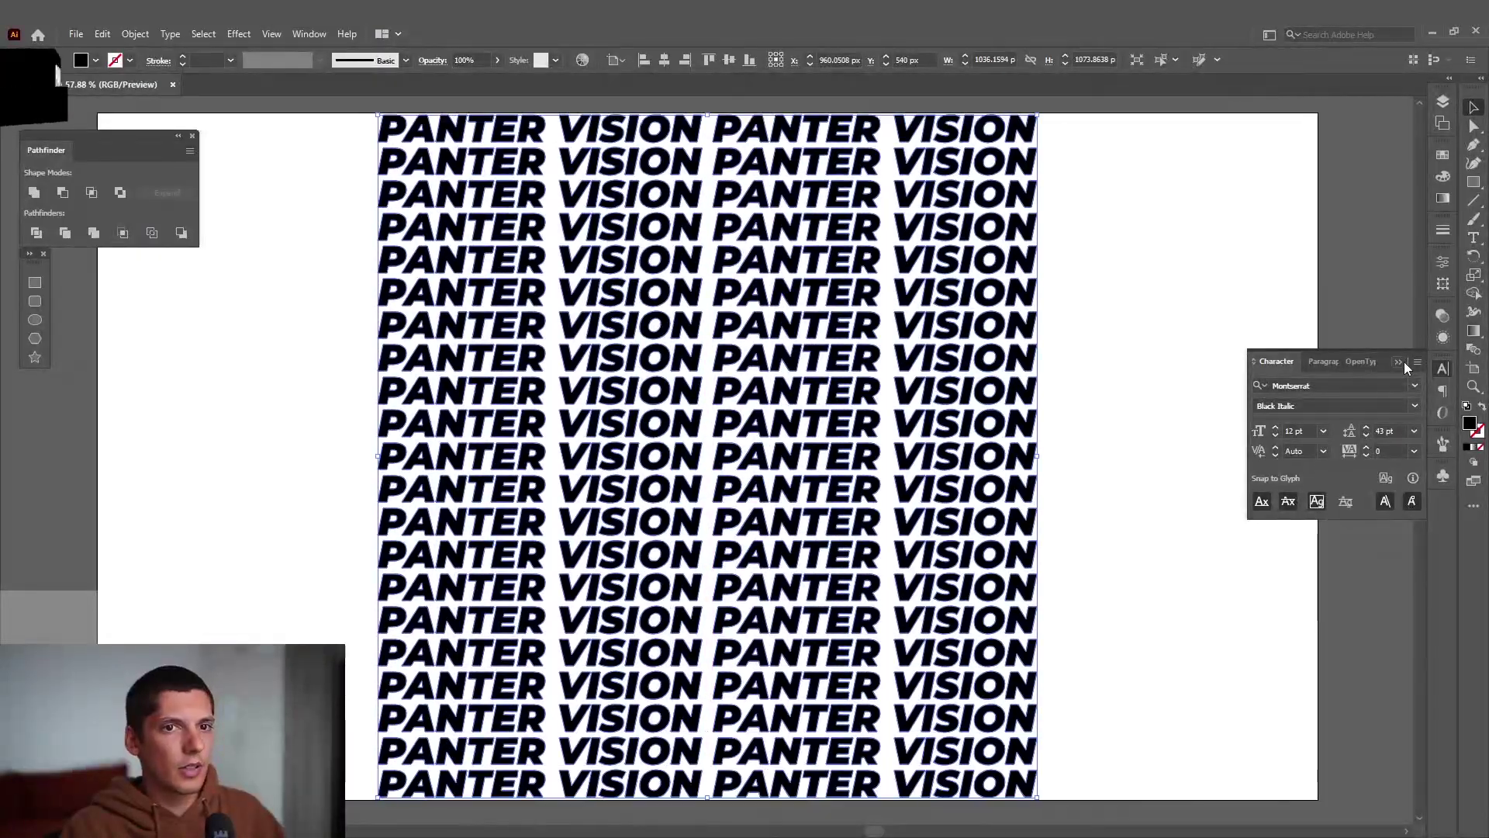
# Narrow the artboard so its edges match the outlined text's width.
pyautogui.click(1404, 362)
pyautogui.click(1208, 348)
pyautogui.hotkey('shift', 'o')
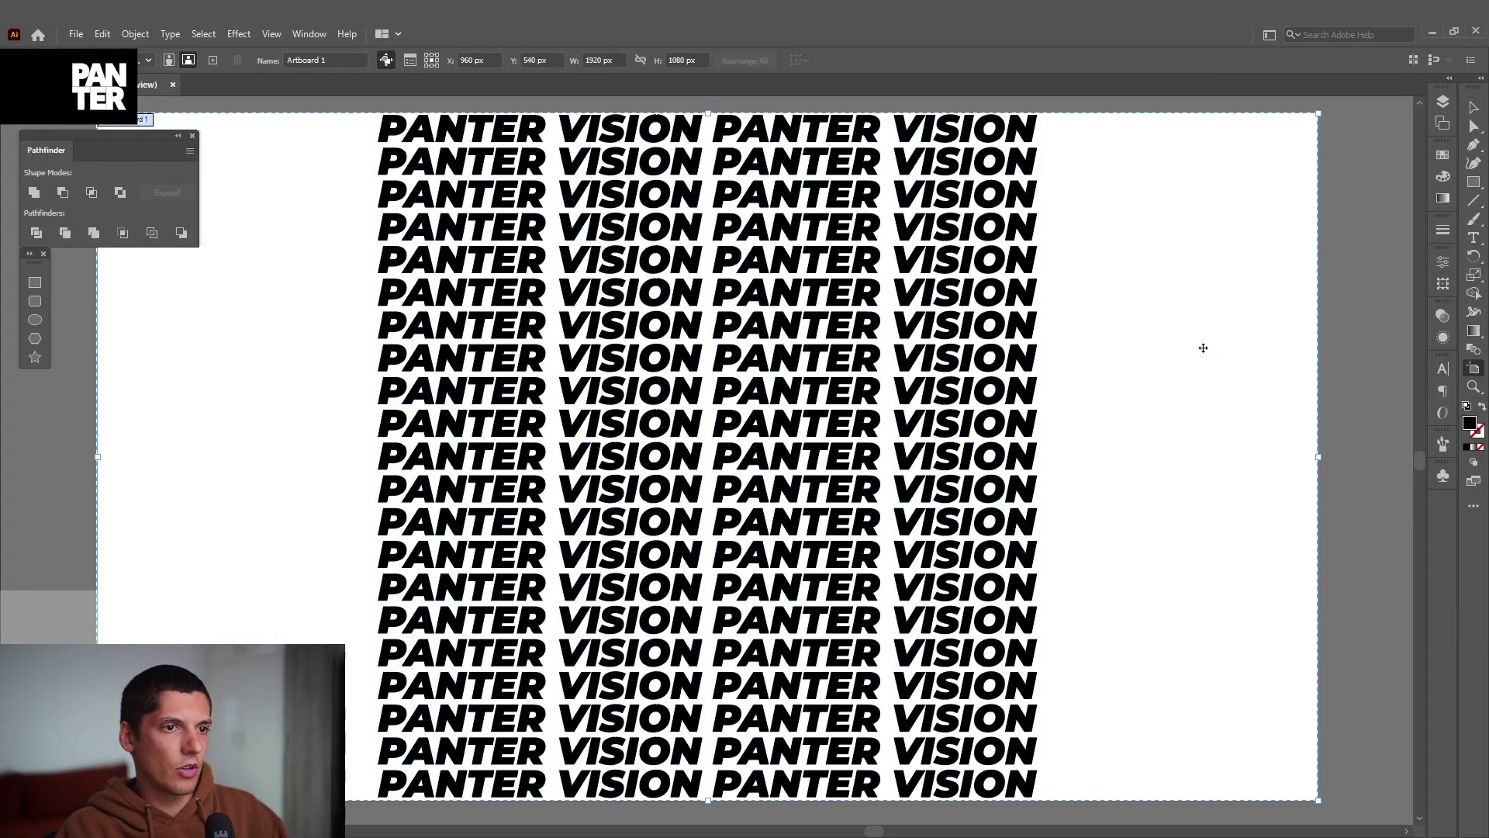
pyautogui.keyDown('alt'); pyautogui.moveTo(1318, 456); pyautogui.dragTo(1044, 470); pyautogui.keyUp('alt')
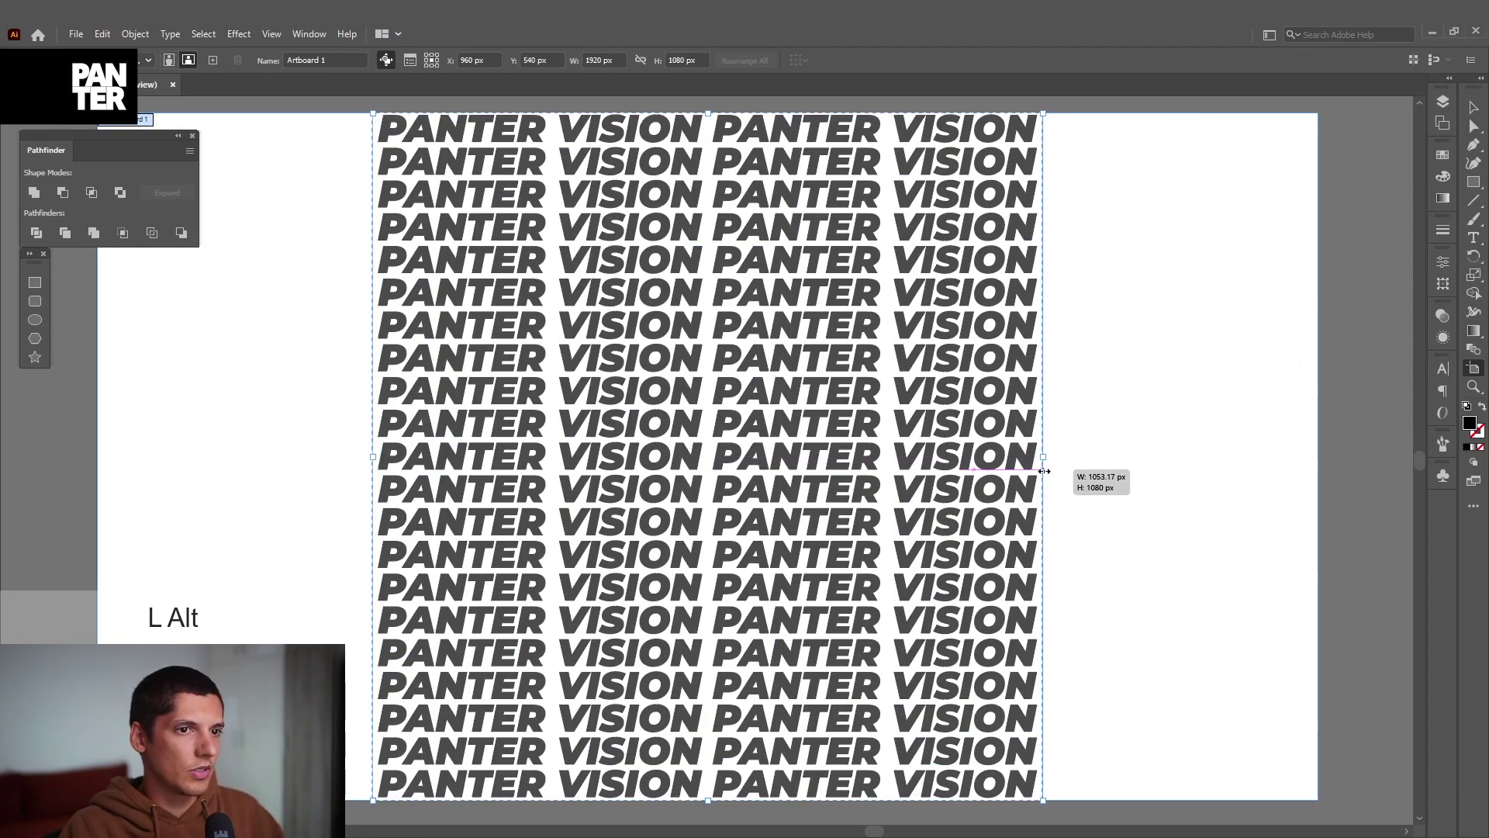
pyautogui.keyDown('alt'); pyautogui.moveTo(1044, 471); pyautogui.dragTo(1043, 471); pyautogui.keyUp('alt')
pyautogui.keyDown('alt'); pyautogui.scroll(5, 1035, 272); pyautogui.keyUp('alt')
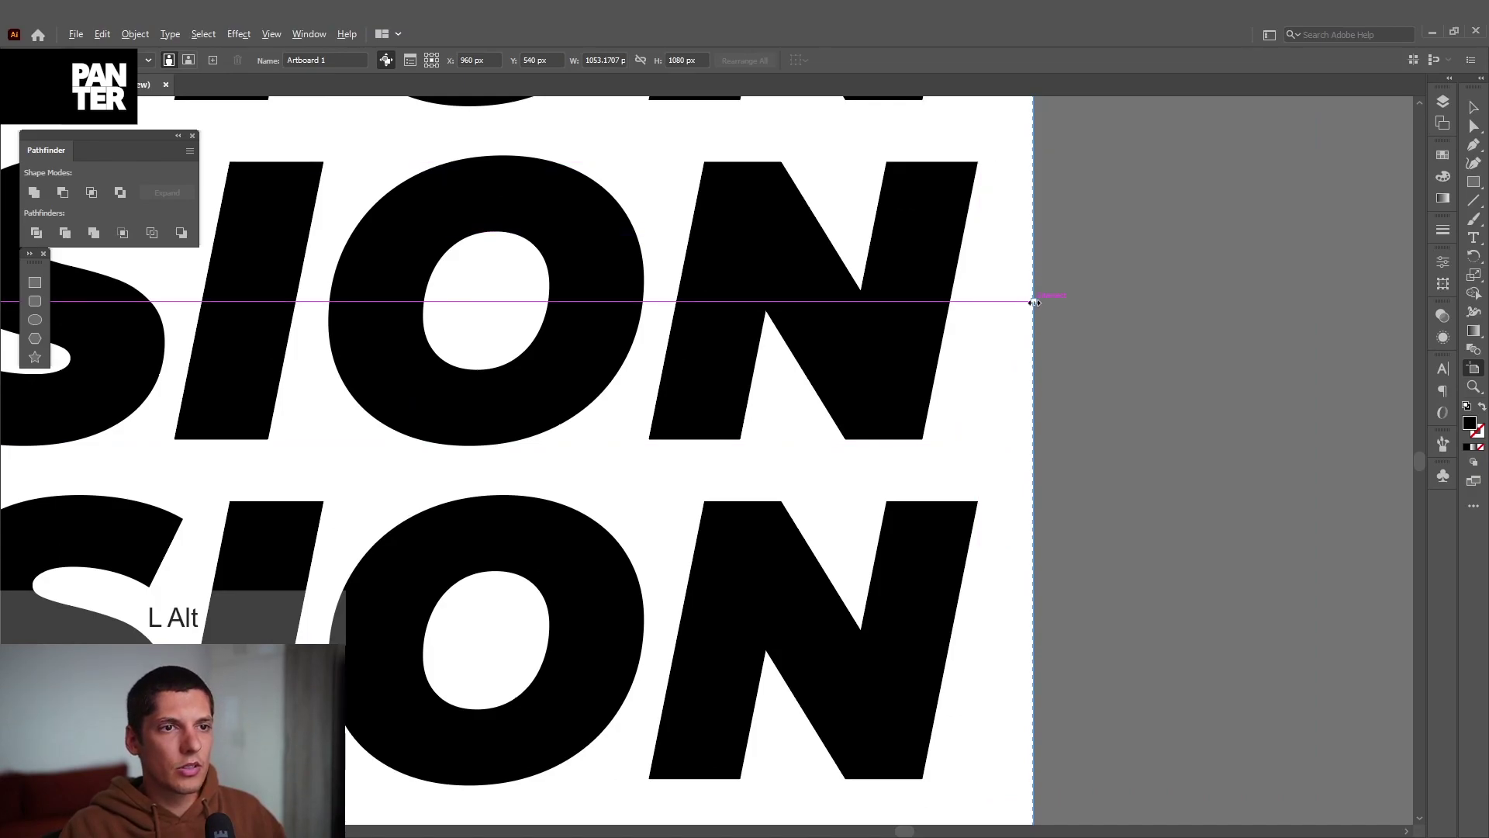
pyautogui.keyDown('alt'); pyautogui.moveTo(1035, 301); pyautogui.dragTo(1051, 304); pyautogui.keyUp('alt')
pyautogui.keyDown('alt'); pyautogui.scroll(-5, 1050, 303); pyautogui.keyUp('alt')
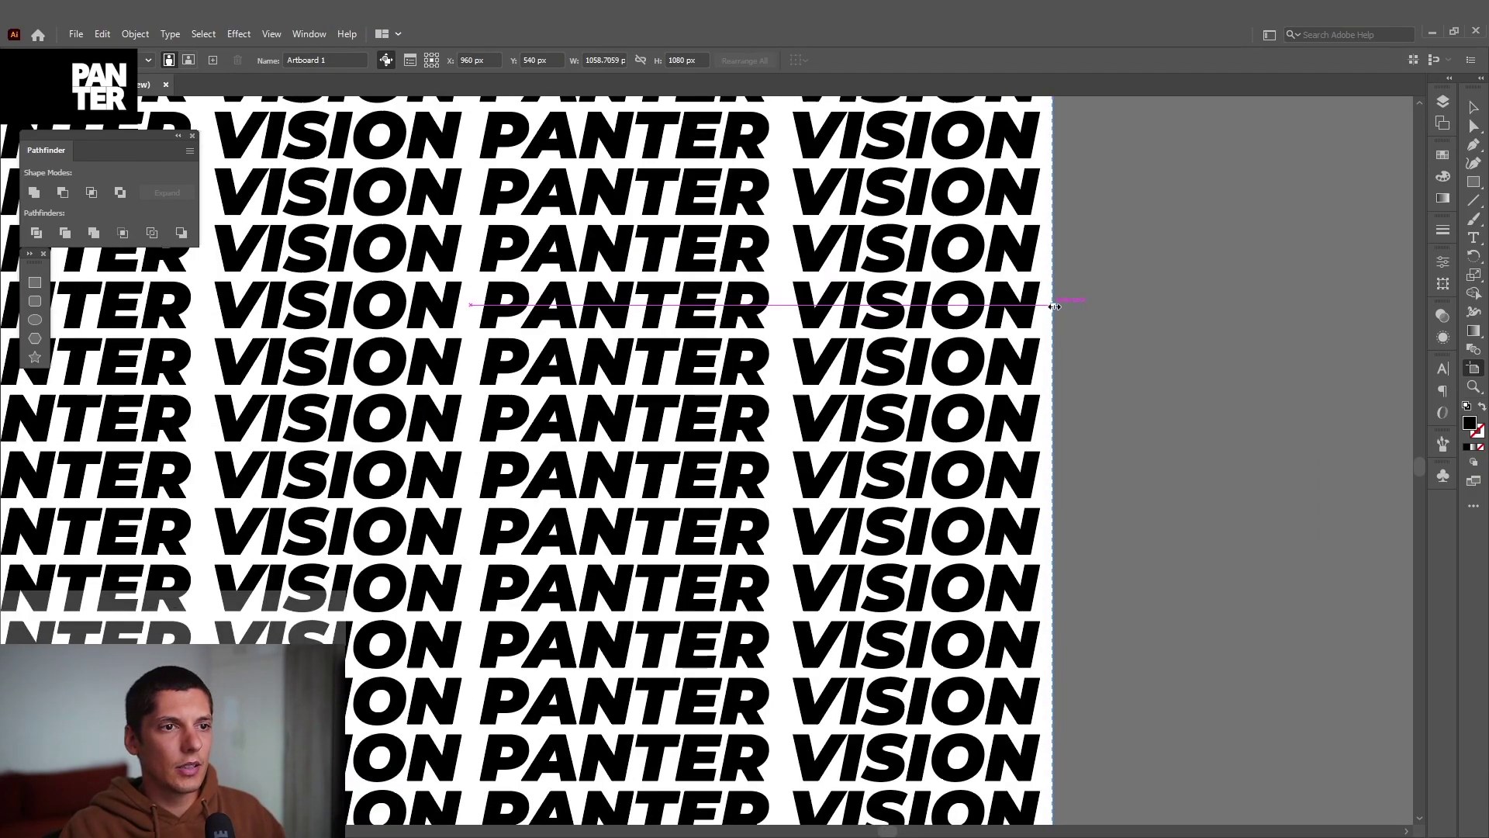
pyautogui.press('v')
pyautogui.keyDown('alt'); pyautogui.scroll(-5, 1053, 304); pyautogui.keyUp('alt')
# Reflect the whole PANTER VISION artwork across the vertical axis.
pyautogui.hotkey('ctrl', '0')
pyautogui.rightClick(967, 363)
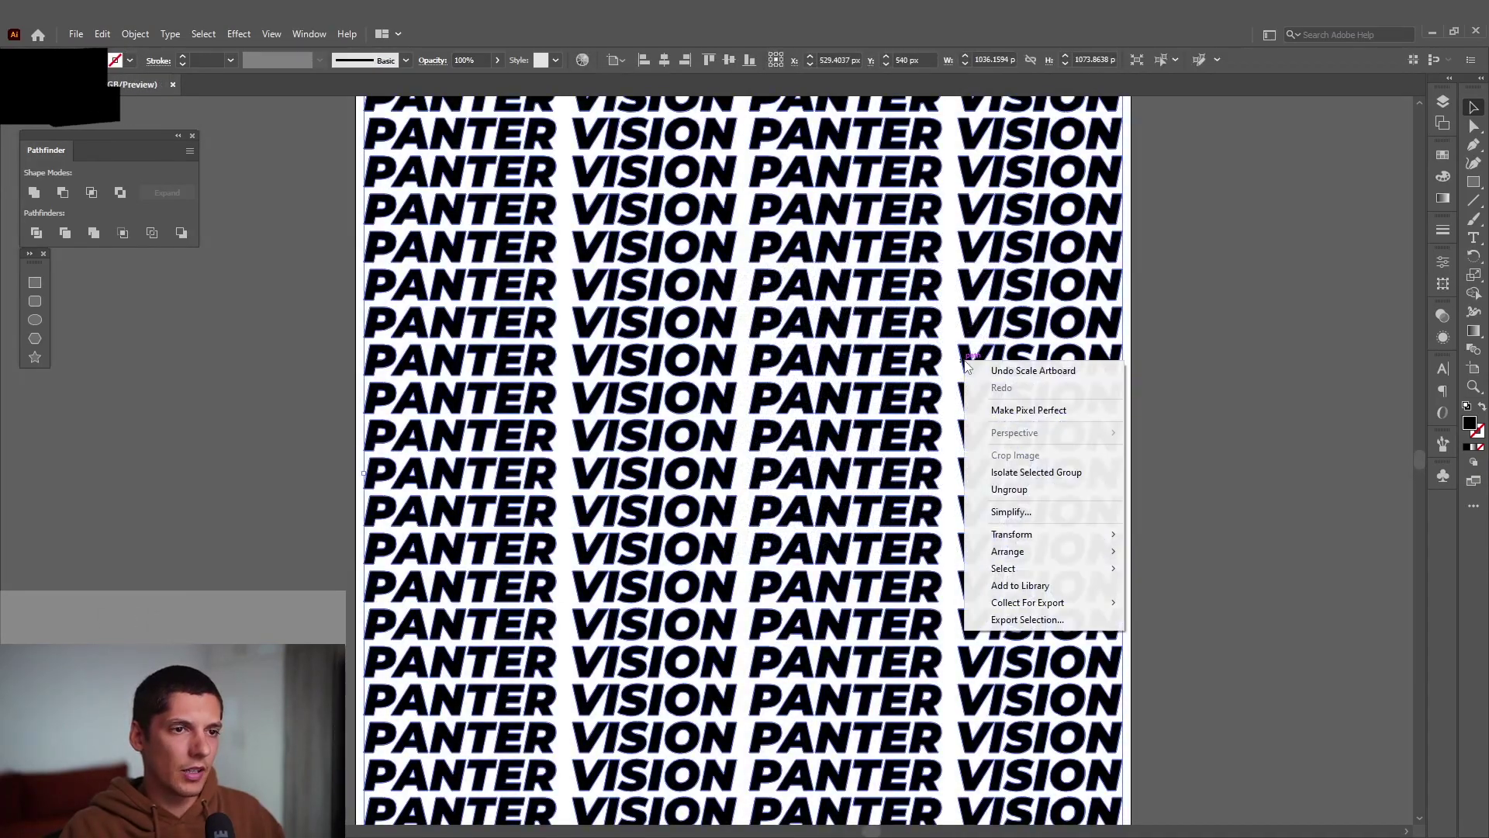
pyautogui.moveTo(1039, 534)
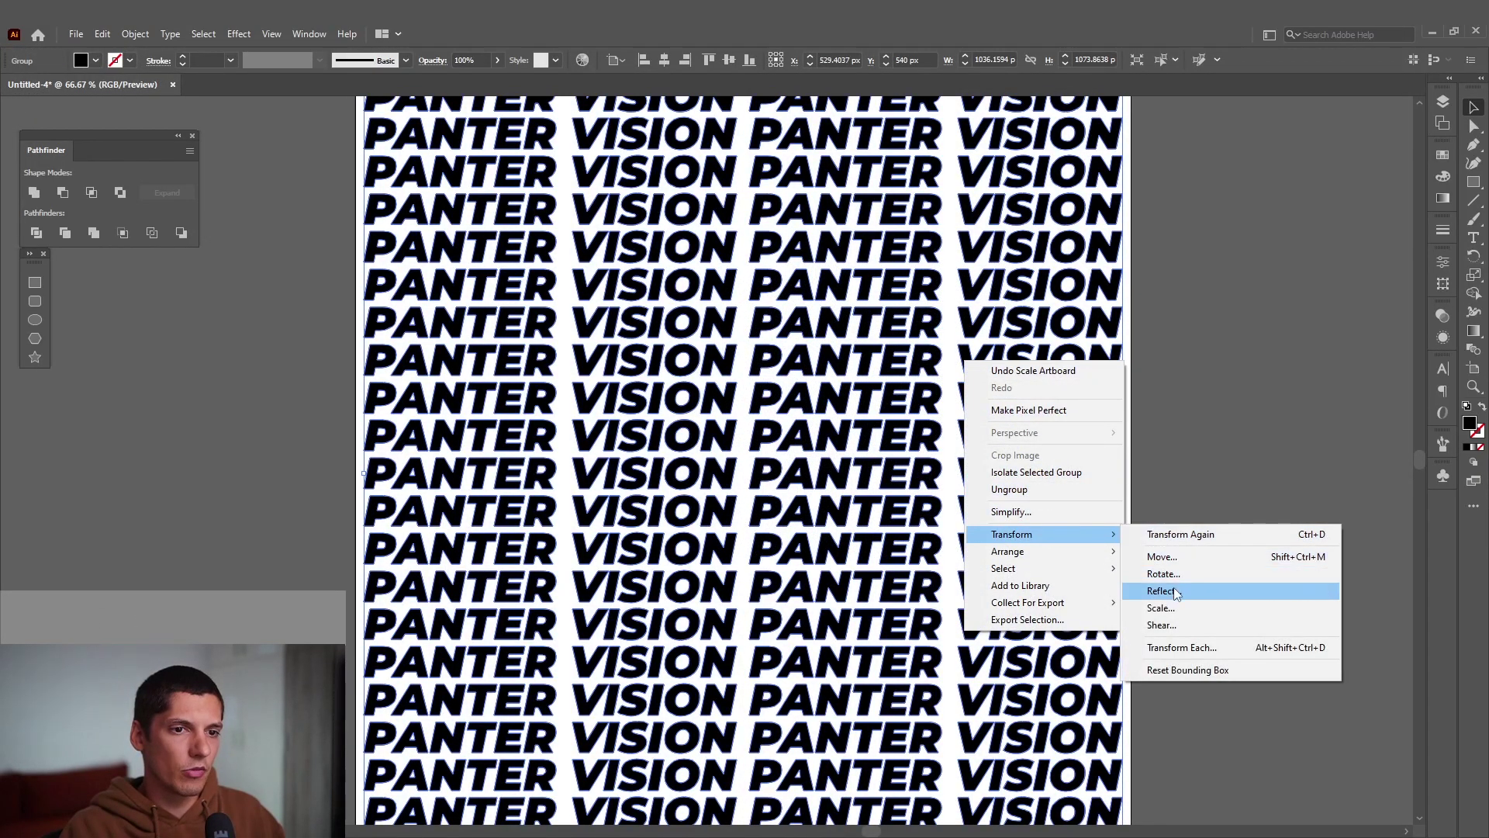
pyautogui.click(1164, 592)
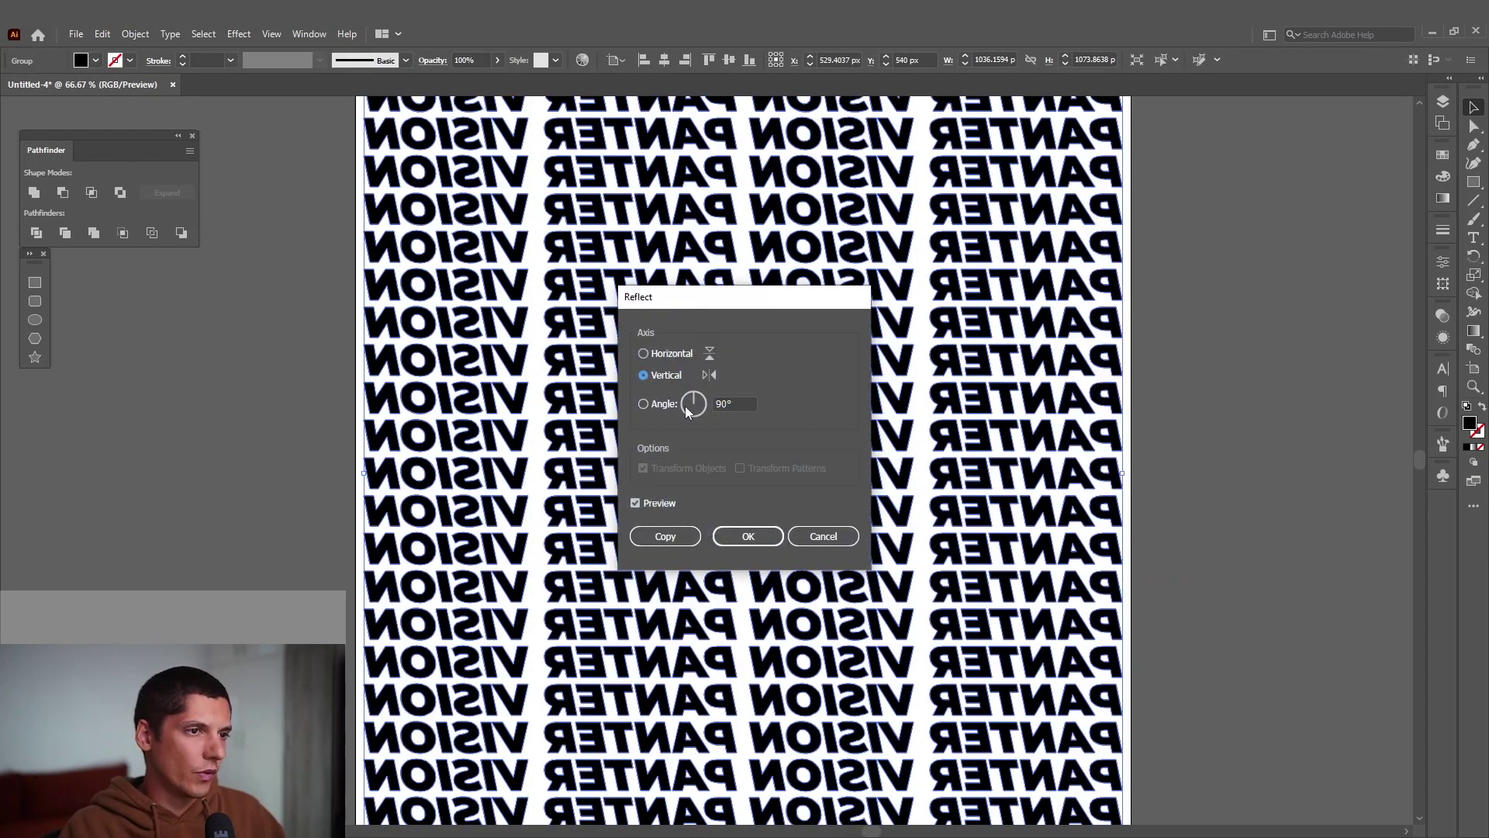
pyautogui.click(748, 536)
# Give the mirrored artwork a white fill from the Swatches panel.
pyautogui.press('i')
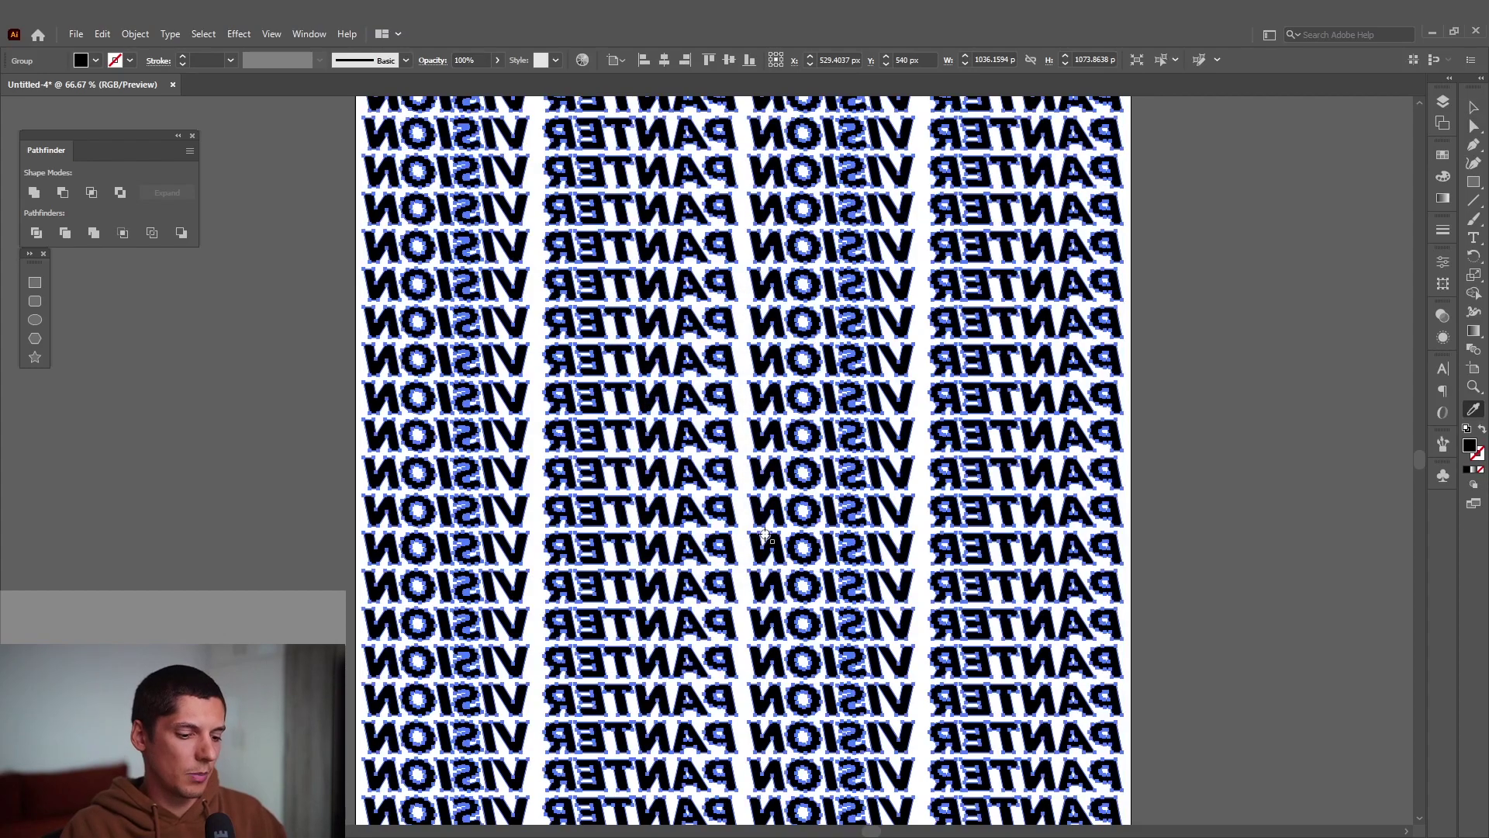
pyautogui.click(1449, 155)
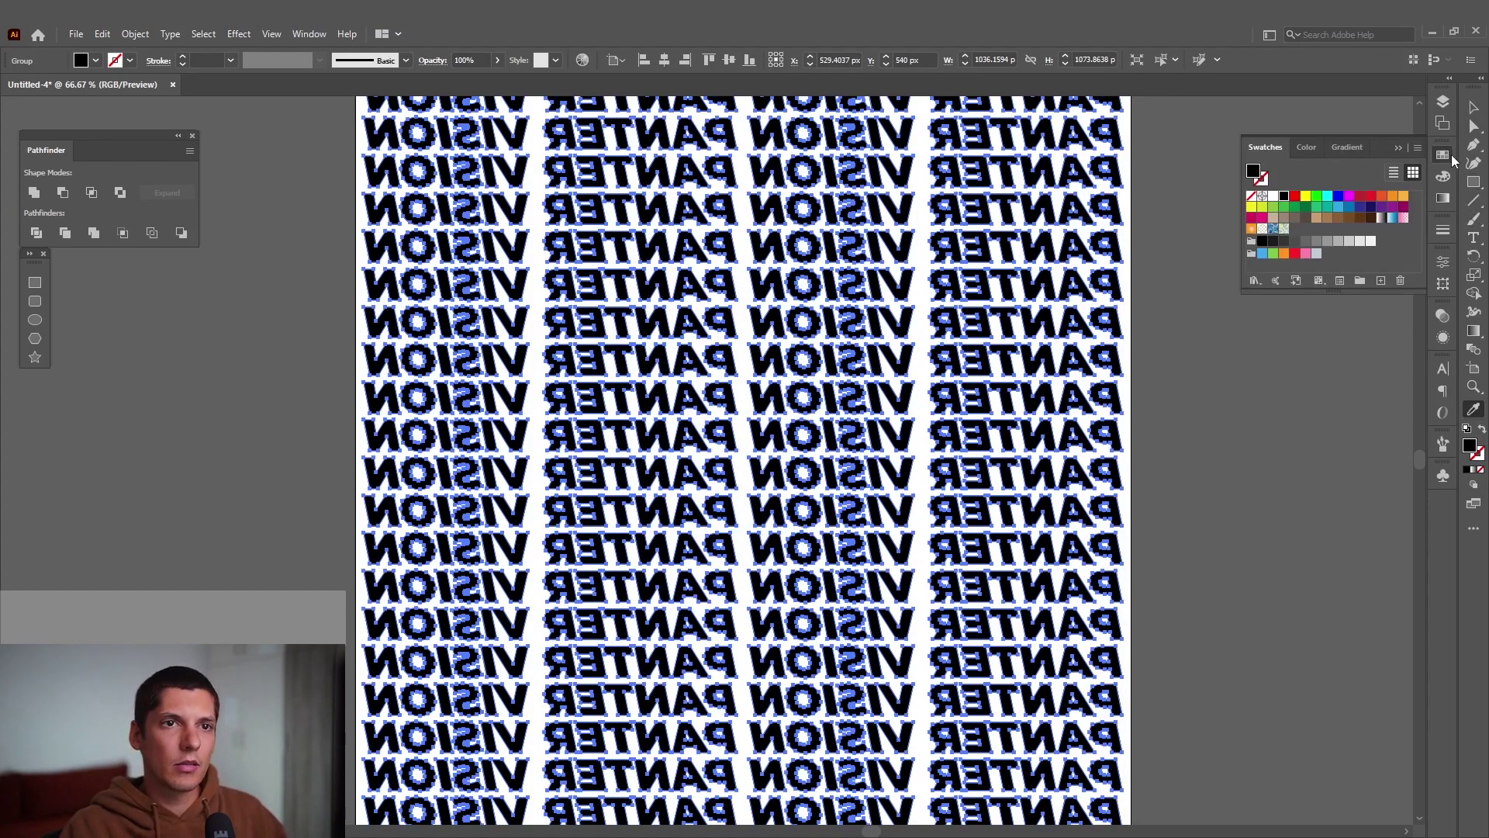
pyautogui.click(1273, 196)
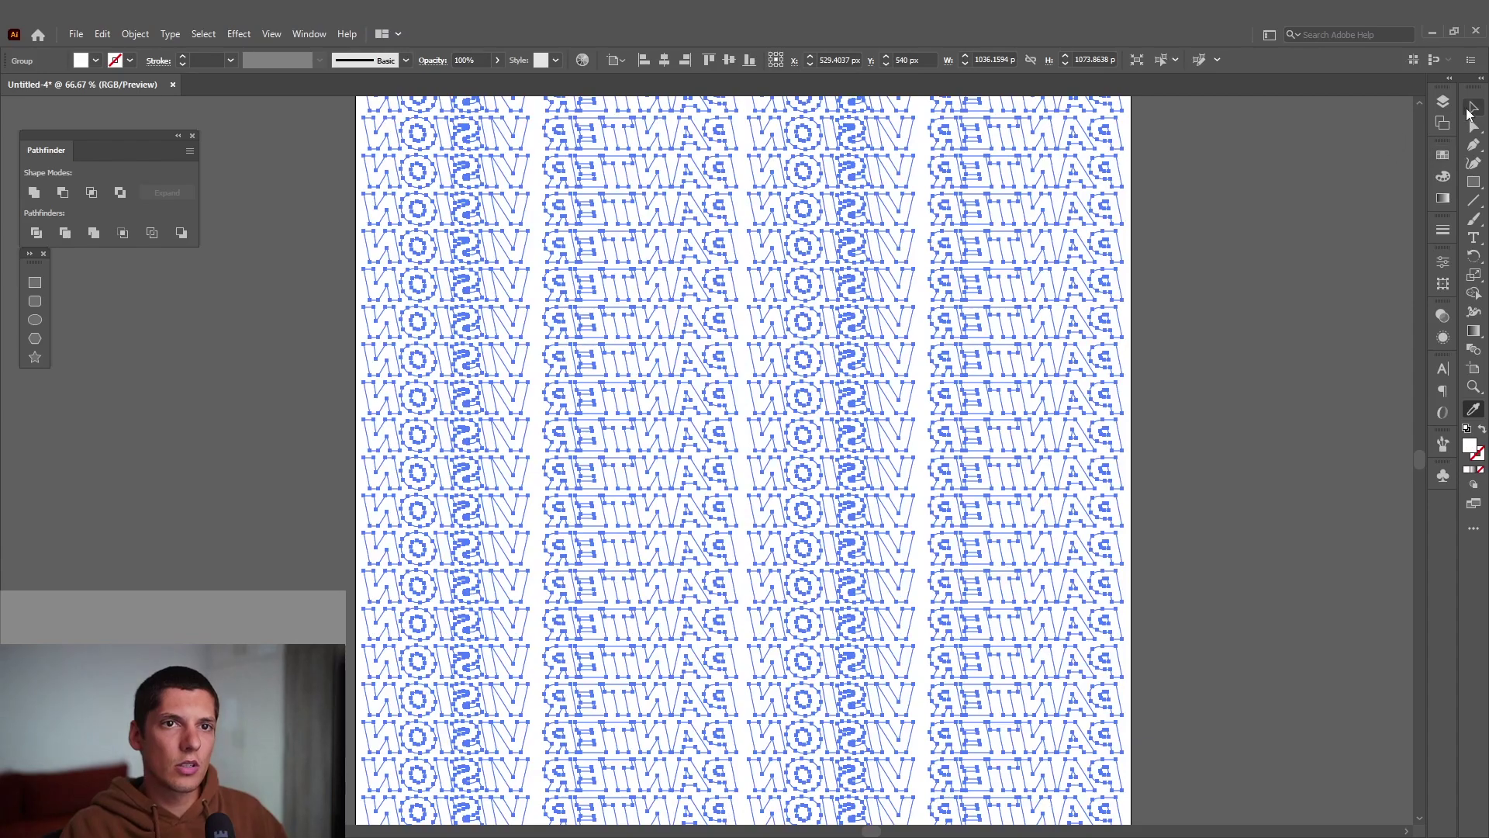
pyautogui.click(82, 35)
pyautogui.moveTo(104, 335)
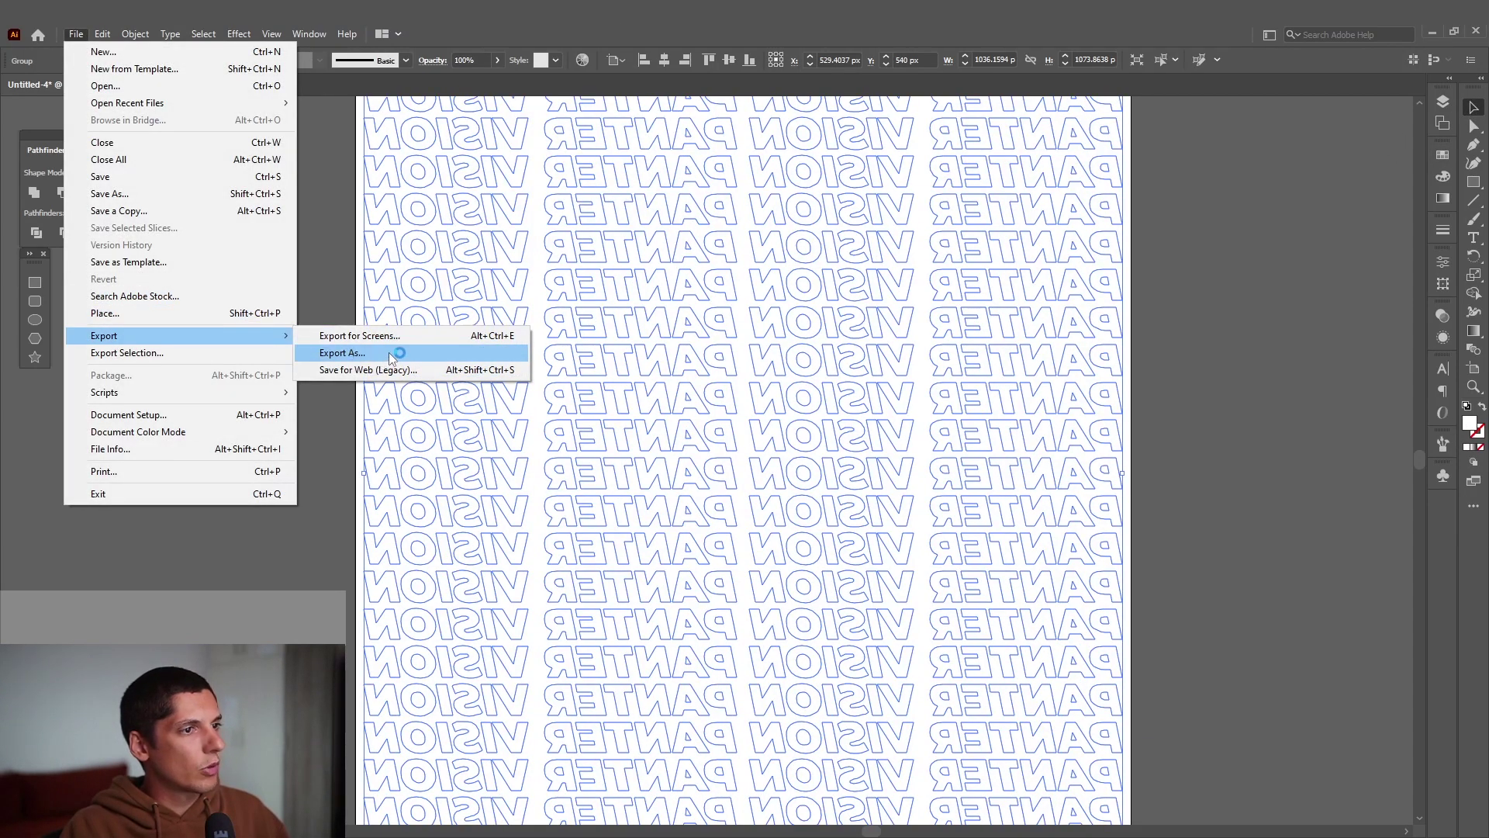
# Export the artboard as PNG file 'TEXT' with Use Artboards at Medium (150 ppi).
pyautogui.click(389, 353)
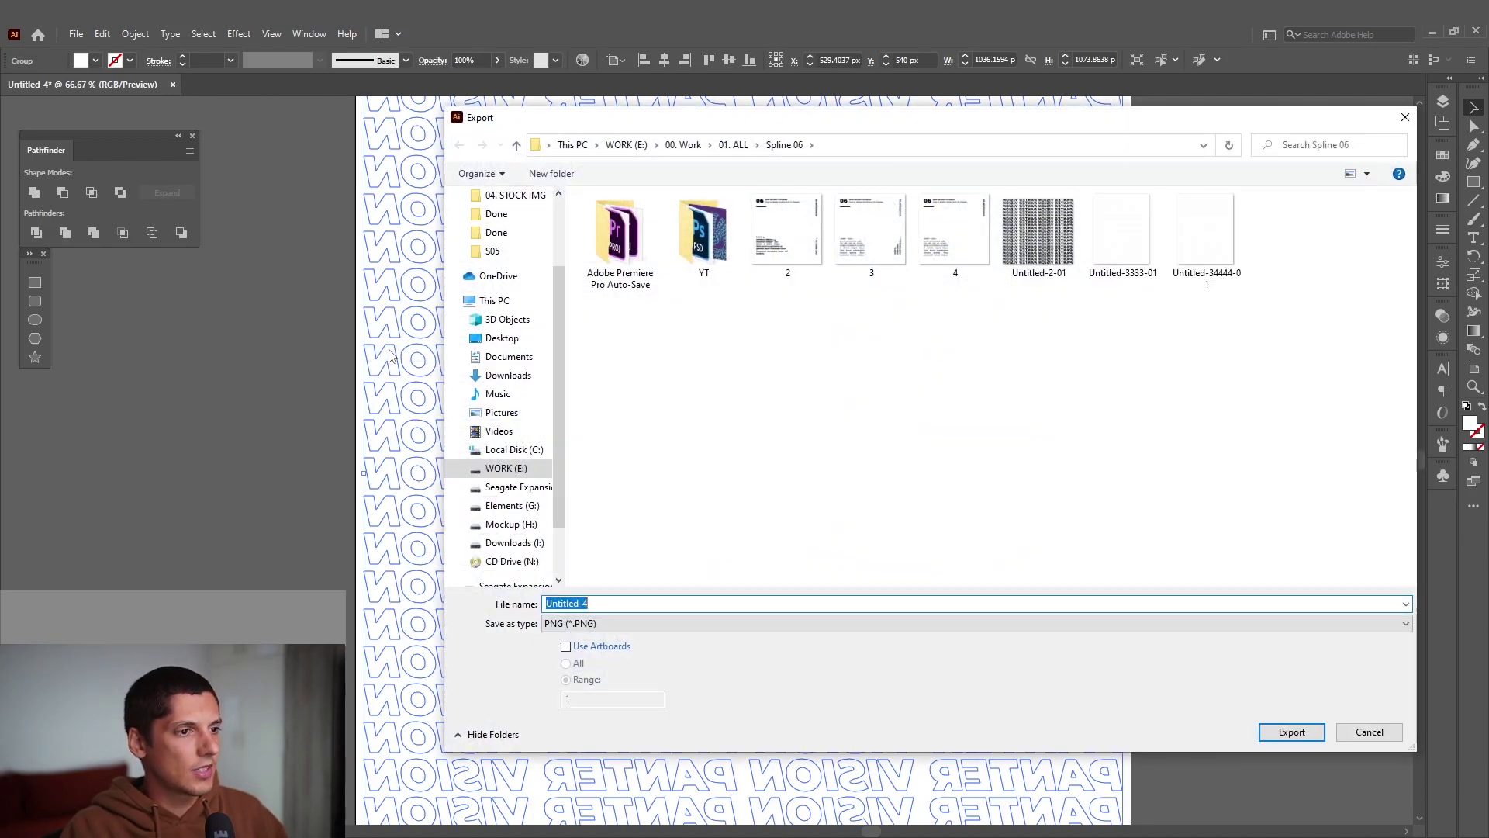
pyautogui.write('Te')
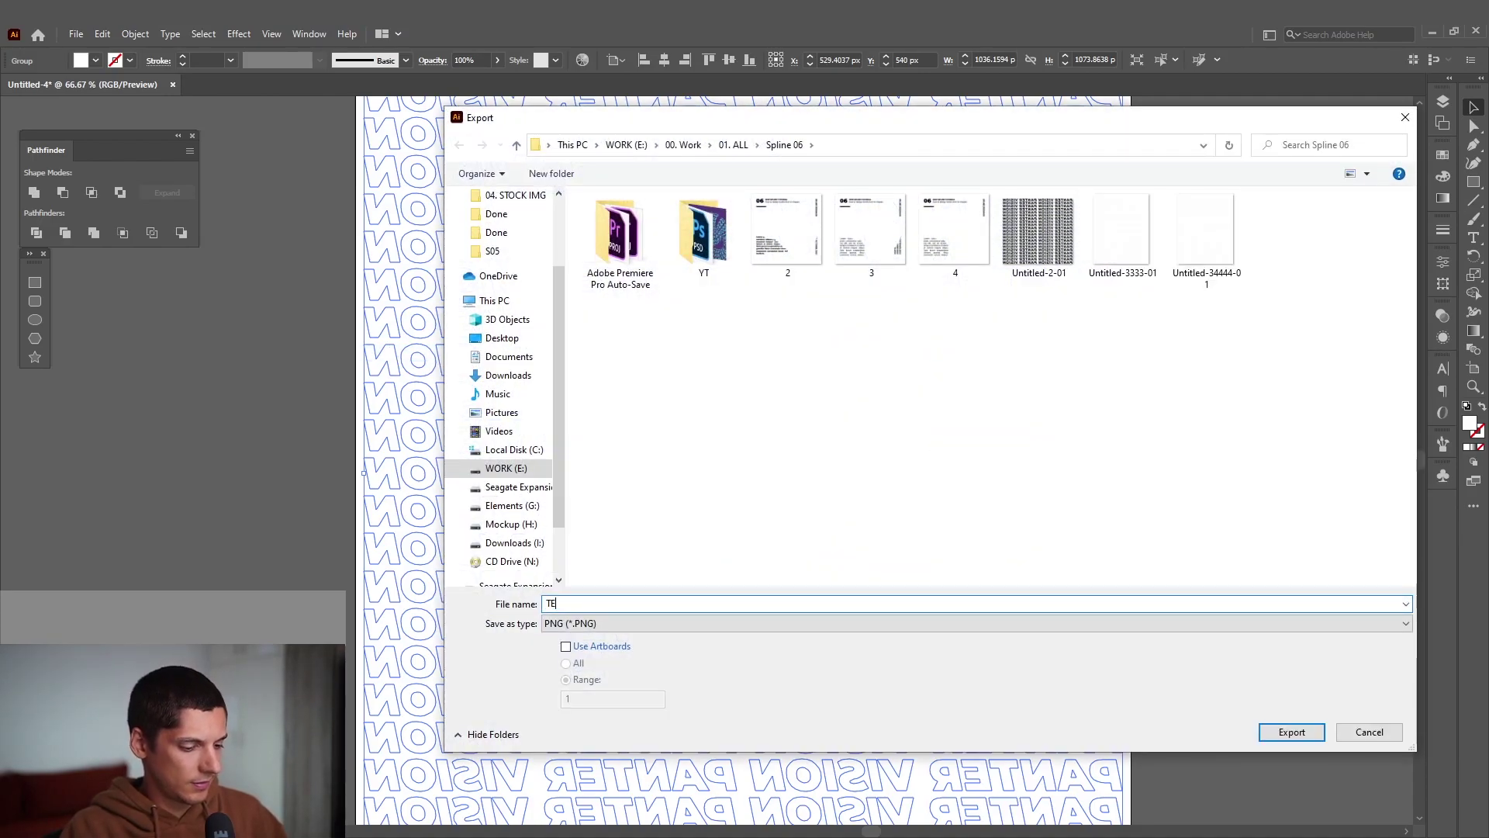
pyautogui.click(605, 623)
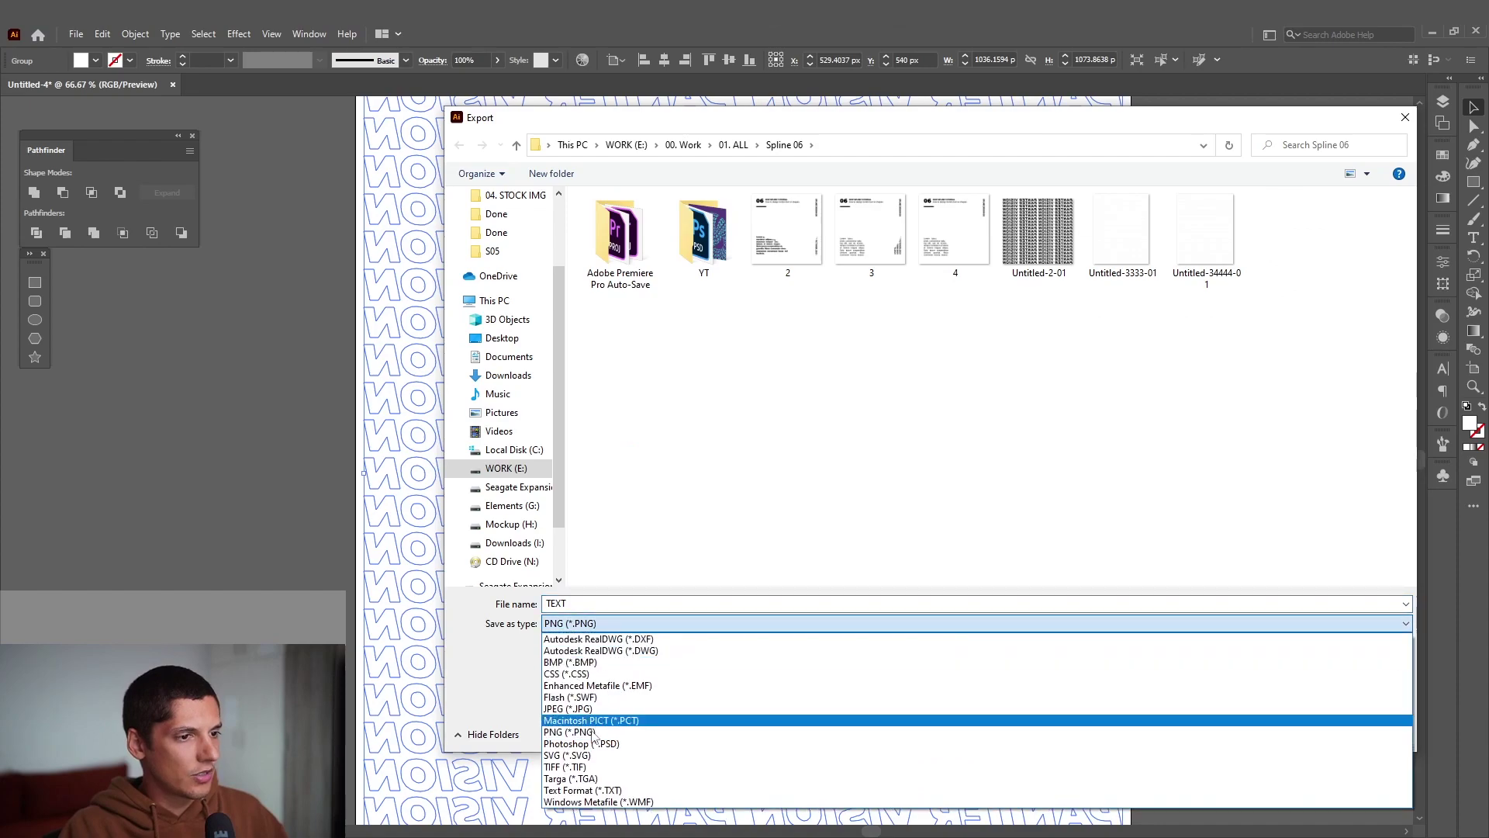
pyautogui.click(588, 734)
pyautogui.click(578, 652)
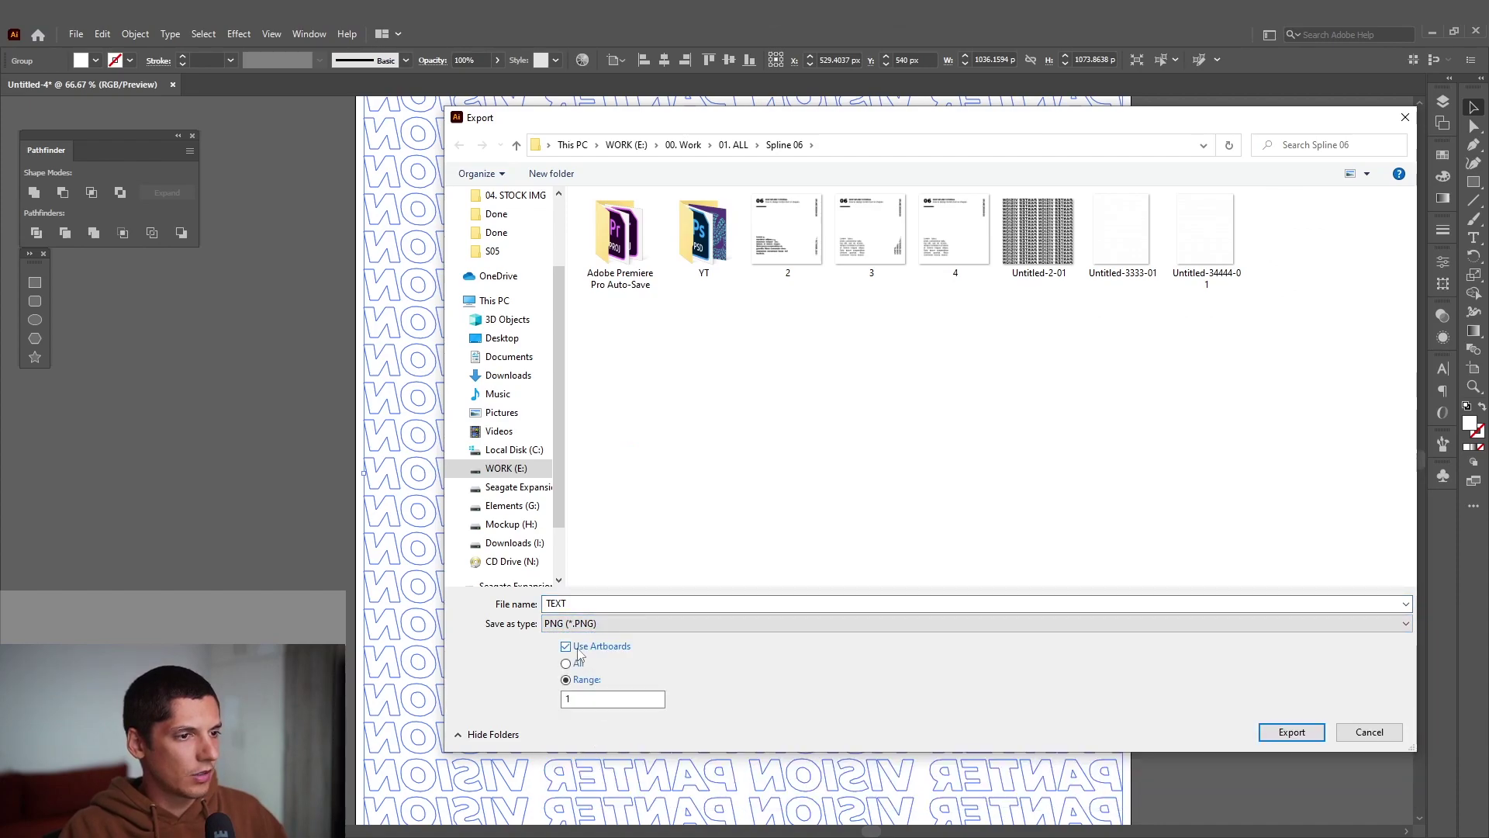
pyautogui.click(1280, 739)
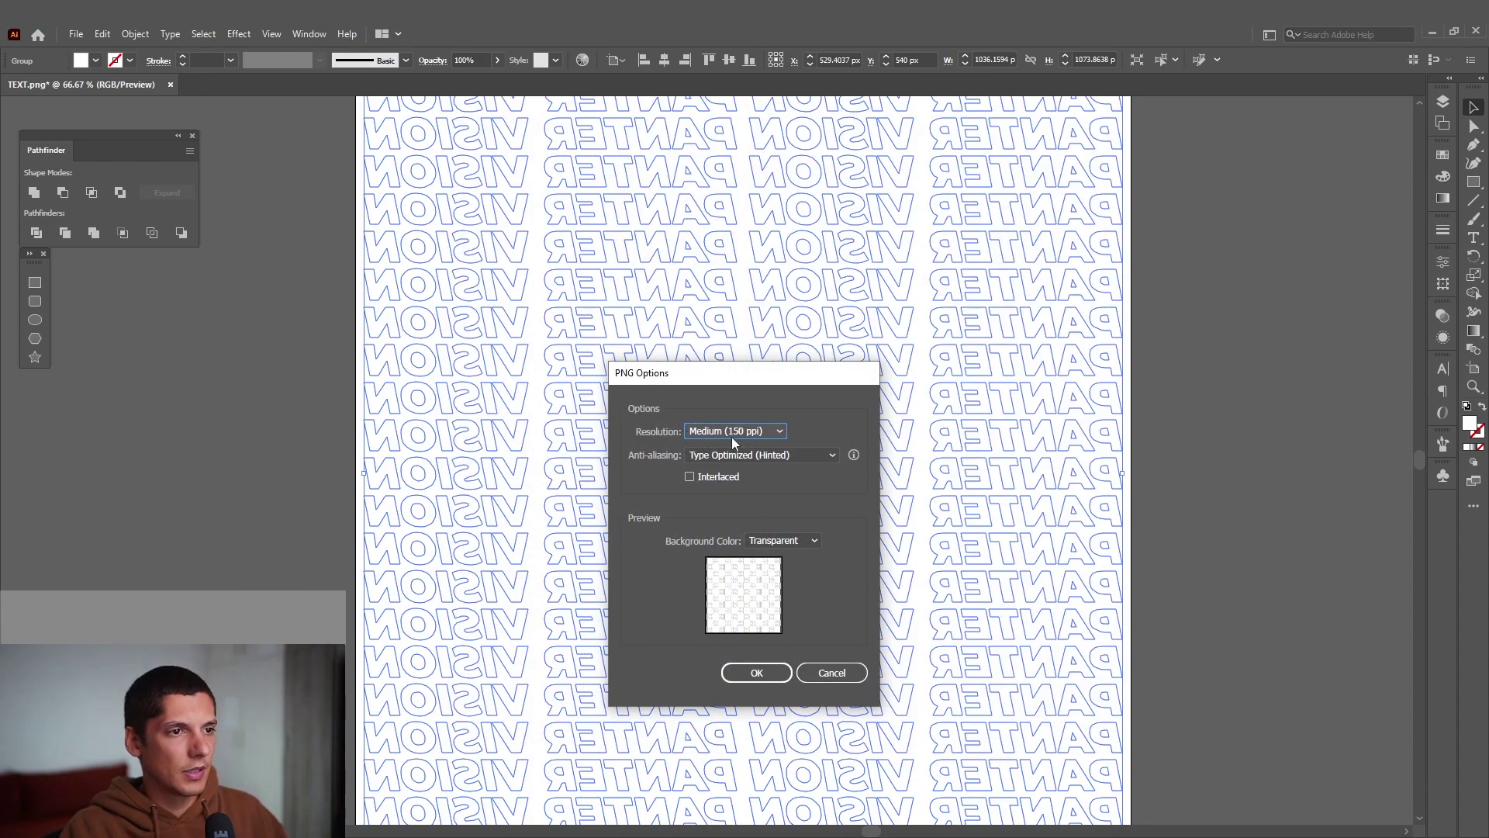
pyautogui.click(731, 432)
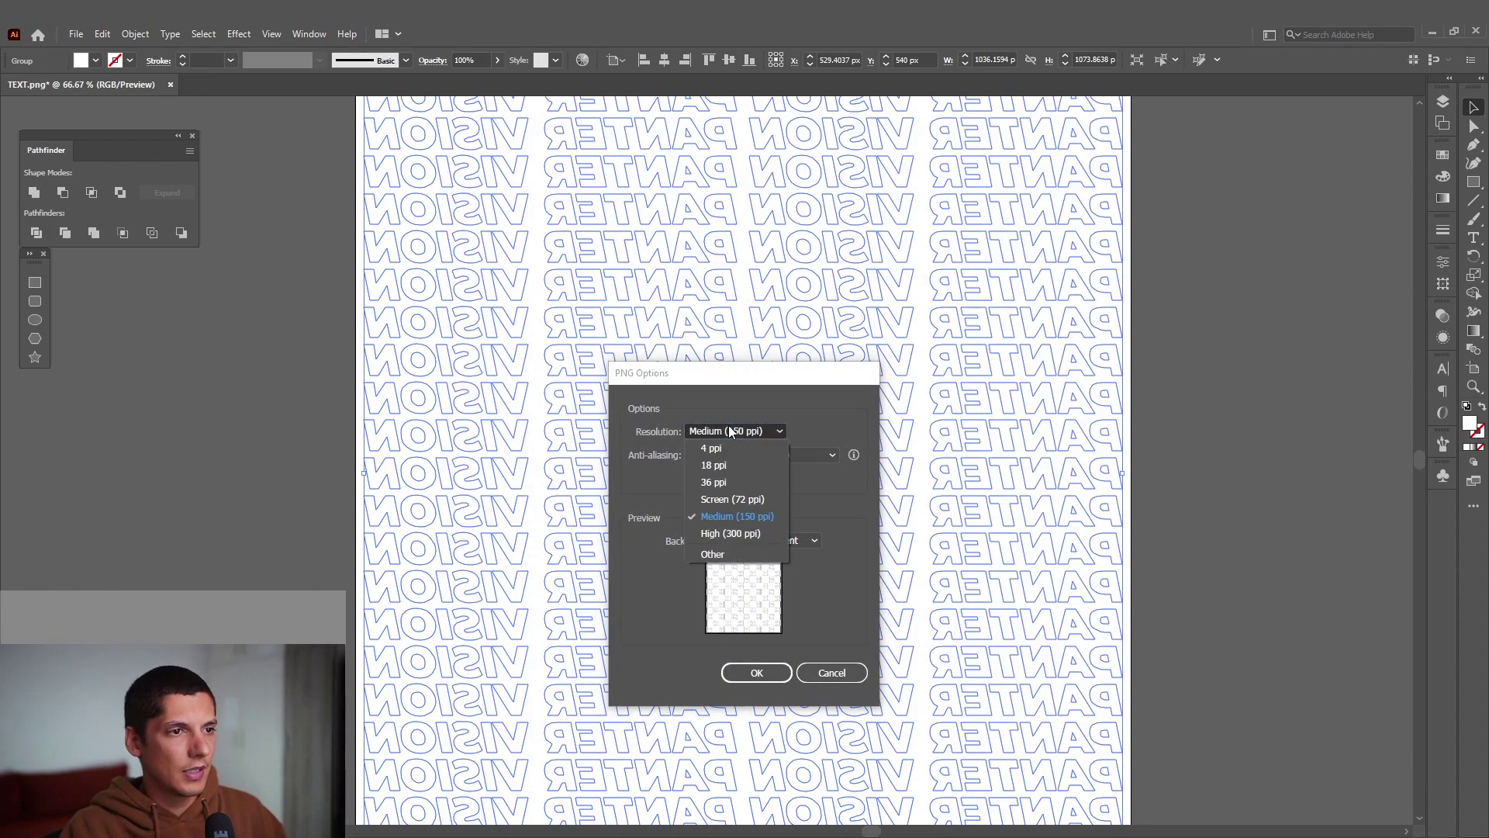
pyautogui.click(768, 523)
pyautogui.click(766, 675)
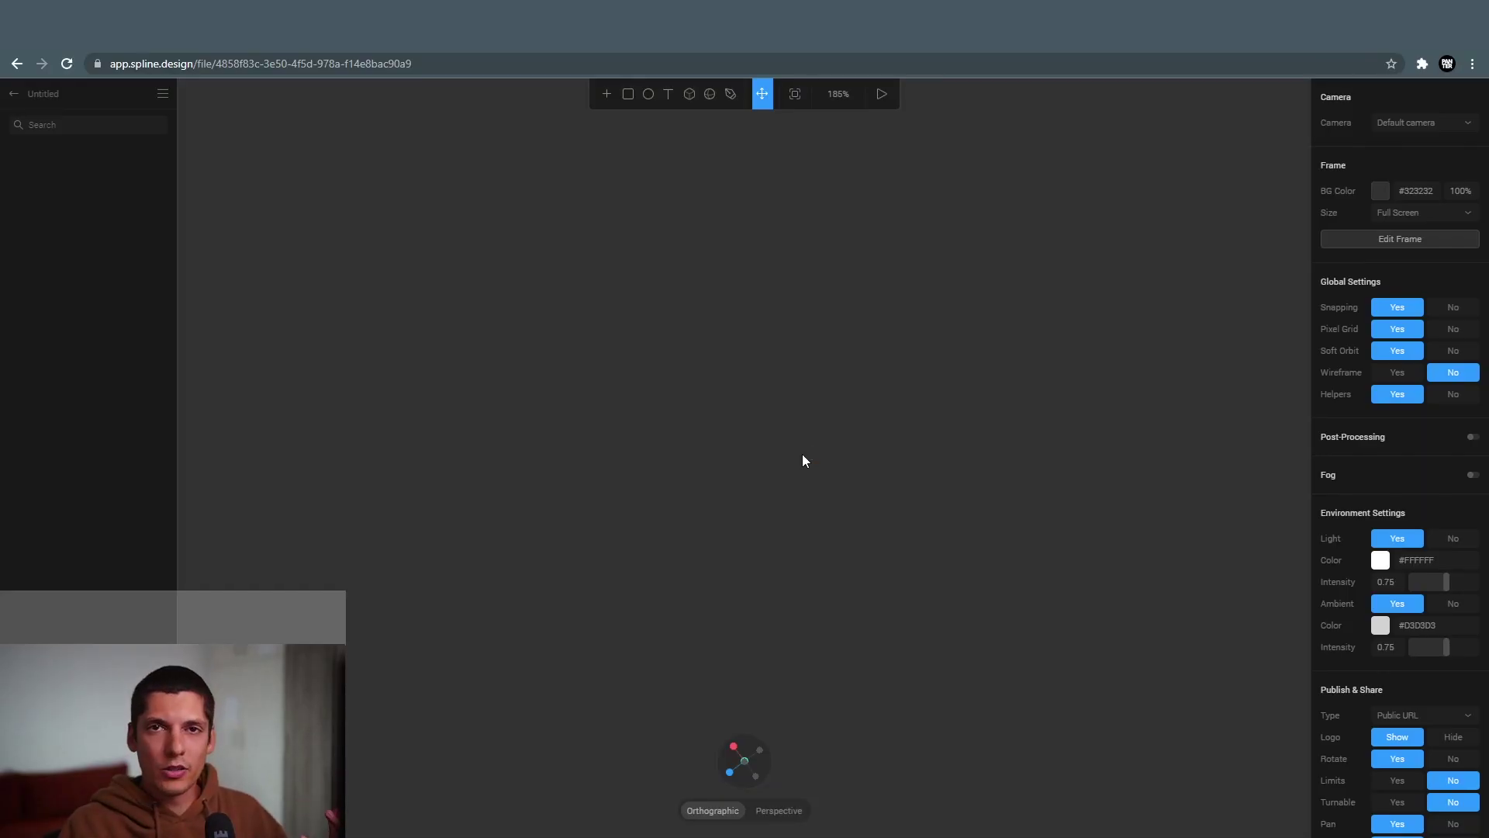
# Draw a torus at the scene centre and enlarge it evenly from its centre.
pyautogui.click(608, 96)
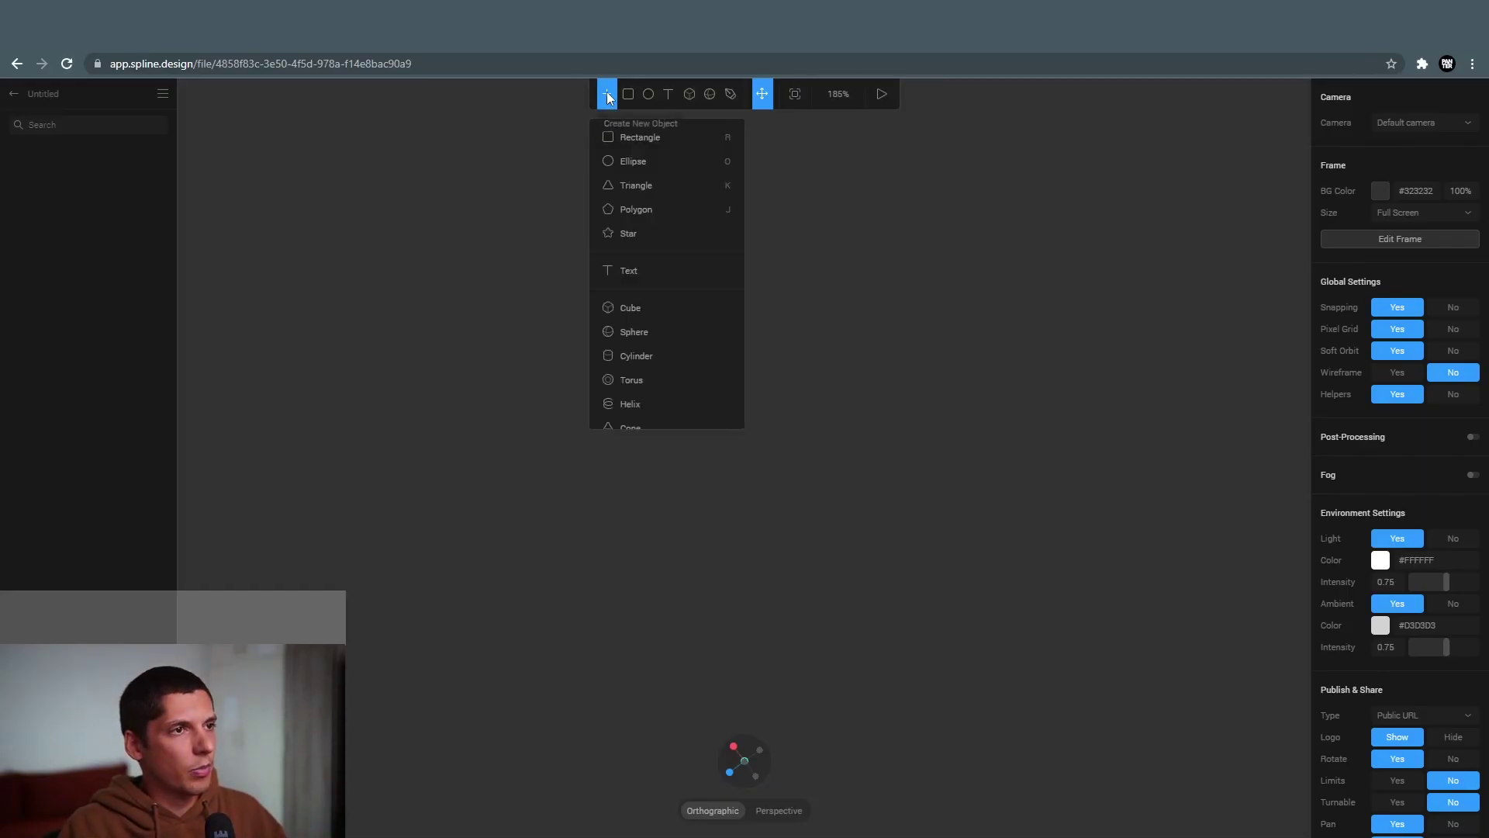
pyautogui.click(649, 381)
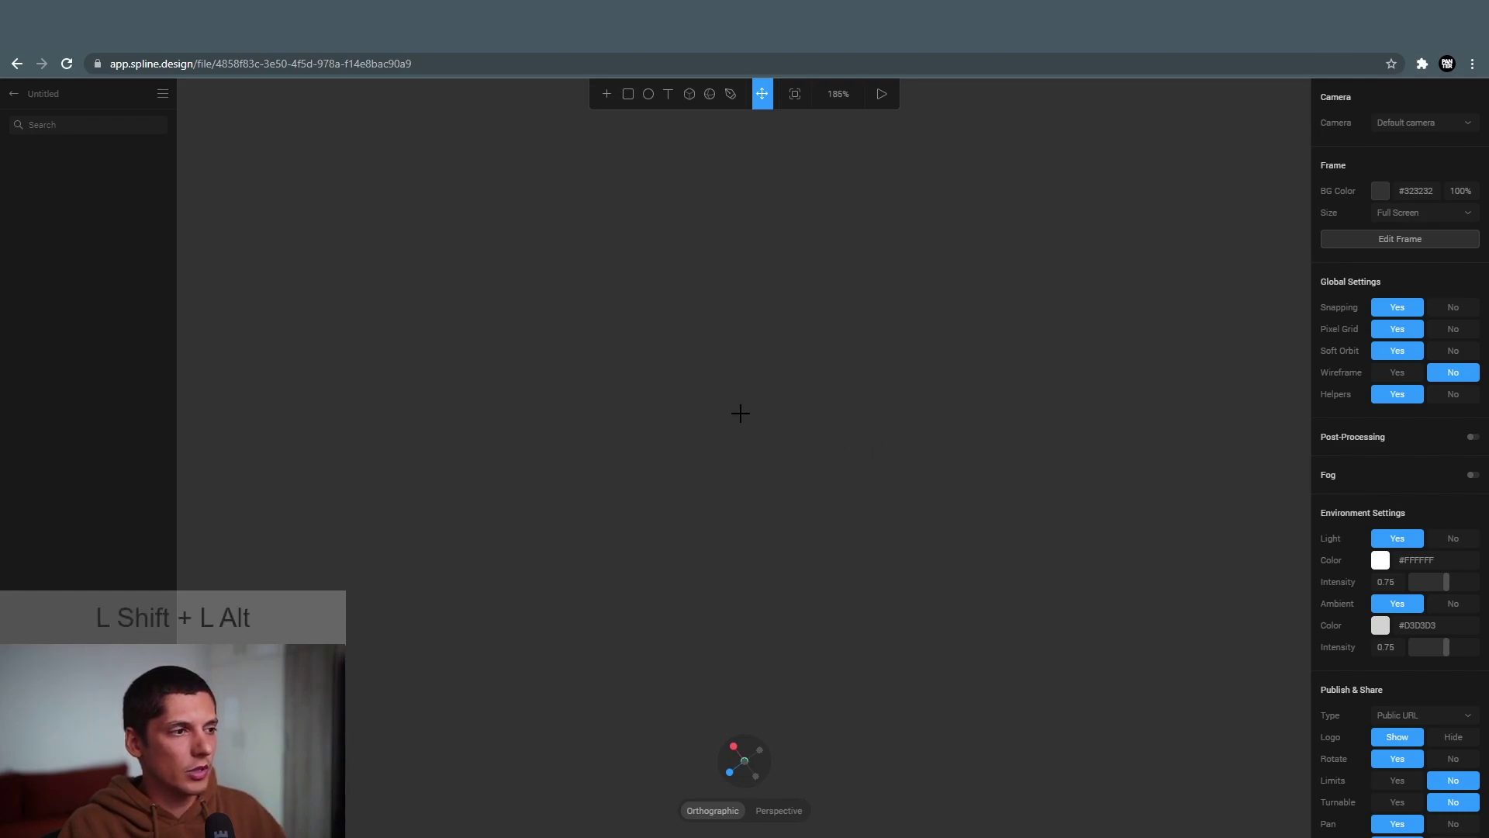
pyautogui.keyDown('alt'); pyautogui.keyDown('shift'); pyautogui.moveTo(726, 419); pyautogui.dragTo(846, 472); pyautogui.keyUp('shift'); pyautogui.keyUp('alt')
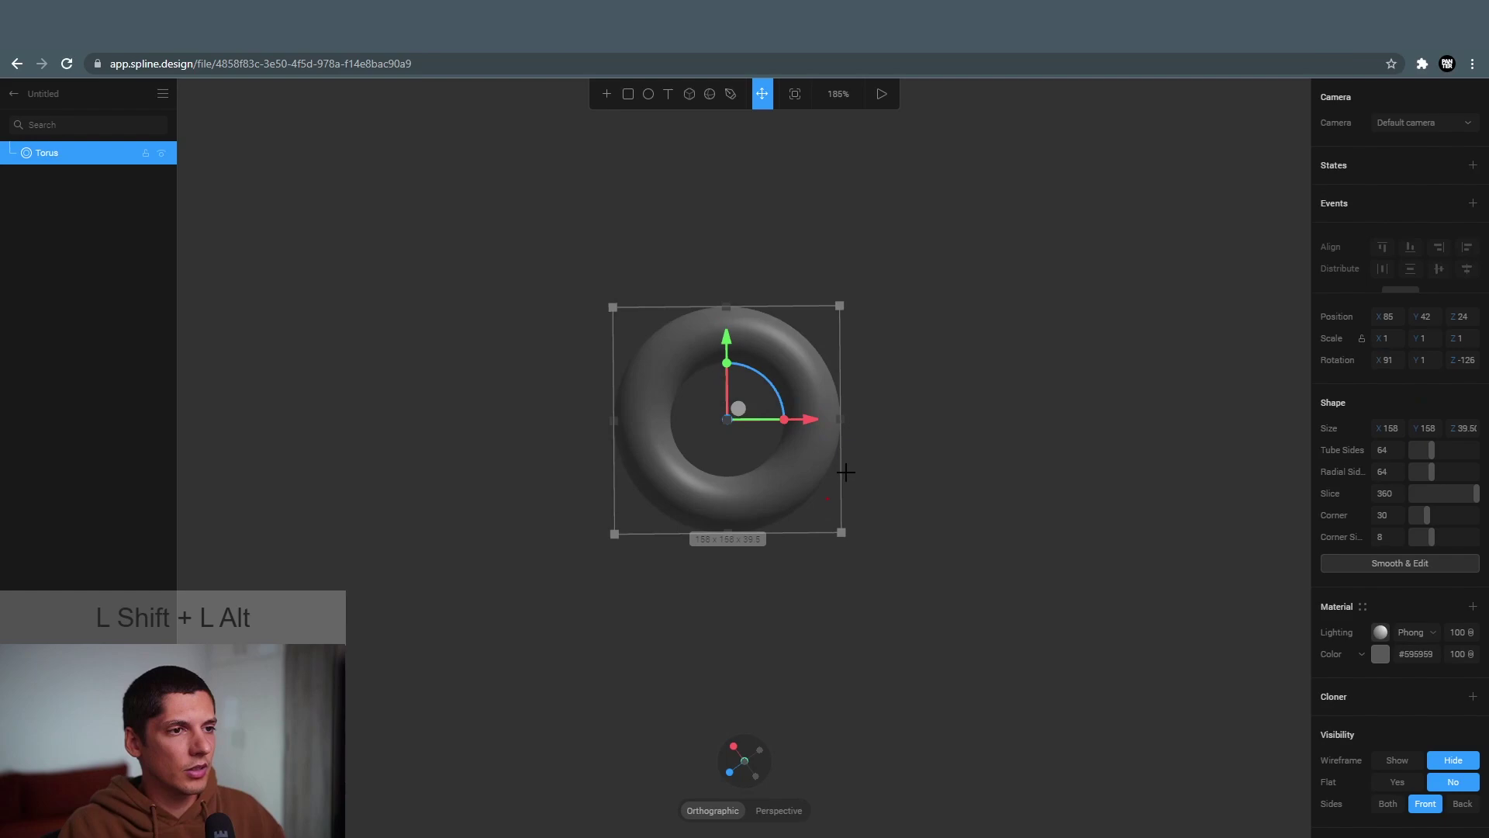
pyautogui.keyDown('alt'); pyautogui.keyDown('shift'); pyautogui.moveTo(847, 538); pyautogui.dragTo(898, 576); pyautogui.keyUp('shift'); pyautogui.keyUp('alt')
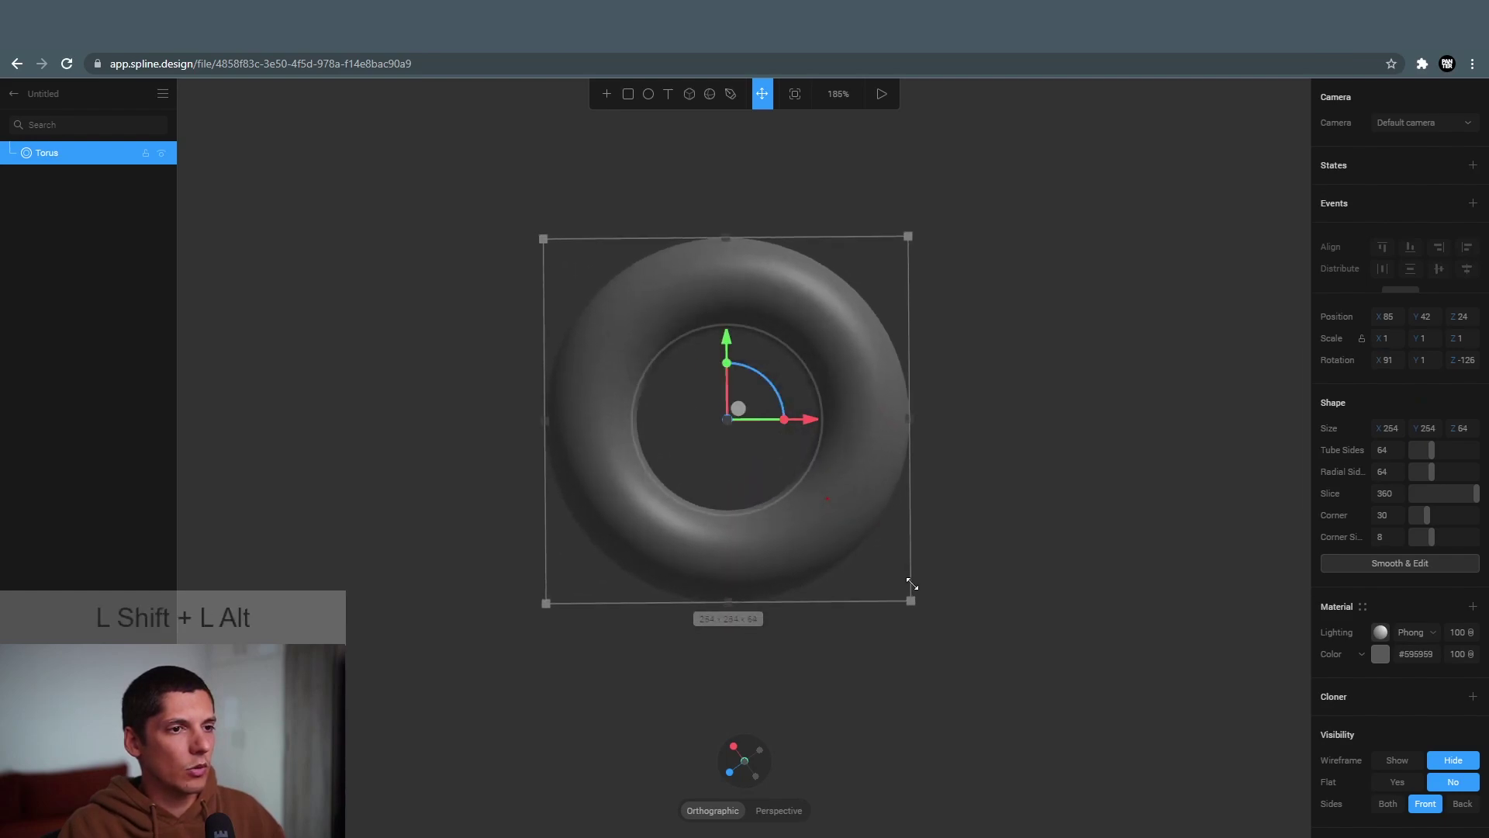
pyautogui.keyDown('alt'); pyautogui.keyDown('shift'); pyautogui.moveTo(898, 576); pyautogui.dragTo(917, 606); pyautogui.keyUp('shift'); pyautogui.keyUp('alt')
pyautogui.click(1046, 314)
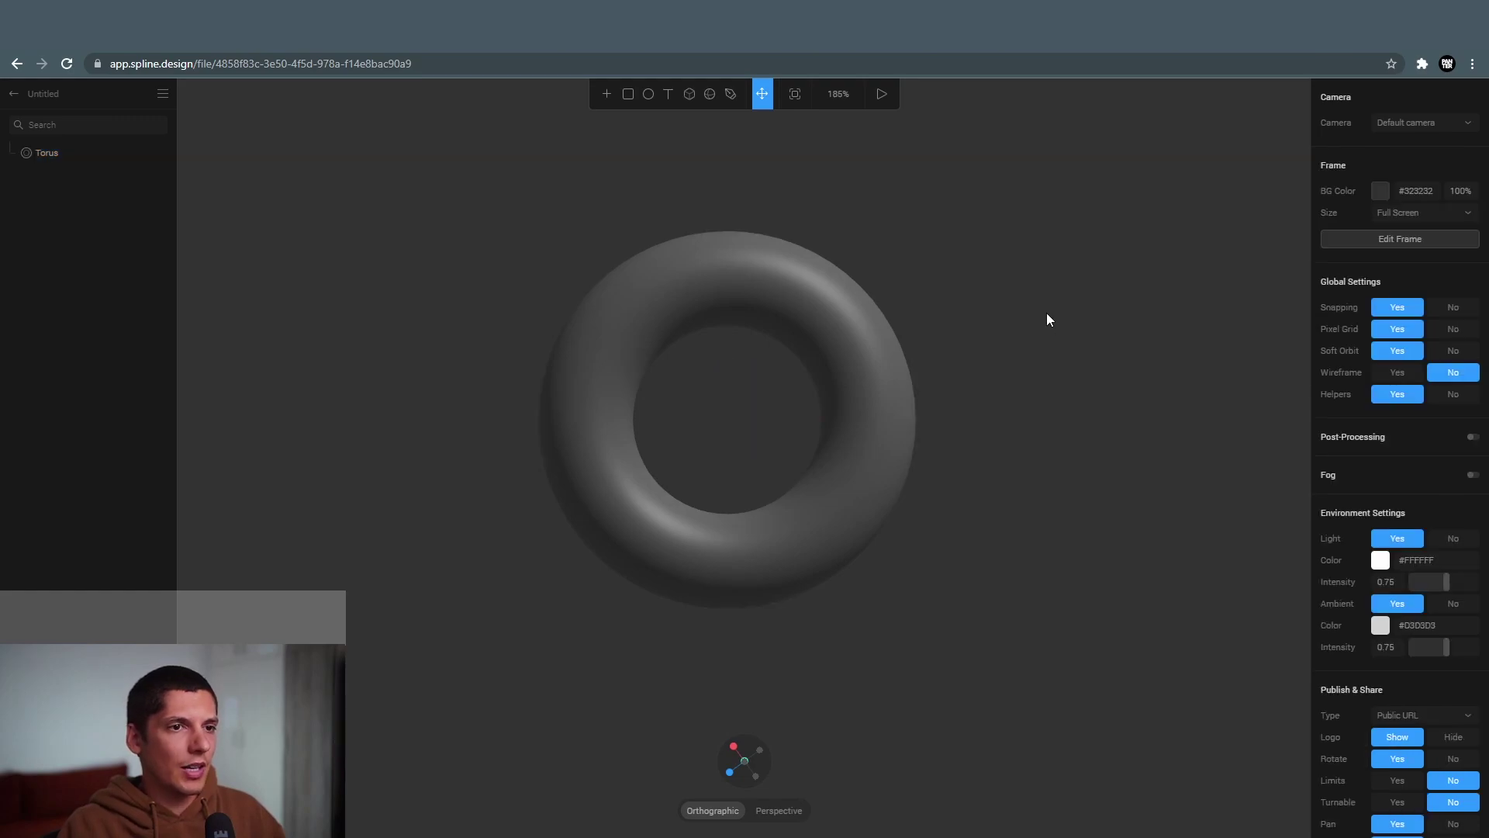
# Darken the scene background to near black and reselect the torus.
pyautogui.click(1378, 190)
pyautogui.moveTo(1316, 364); pyautogui.dragTo(1321, 375)
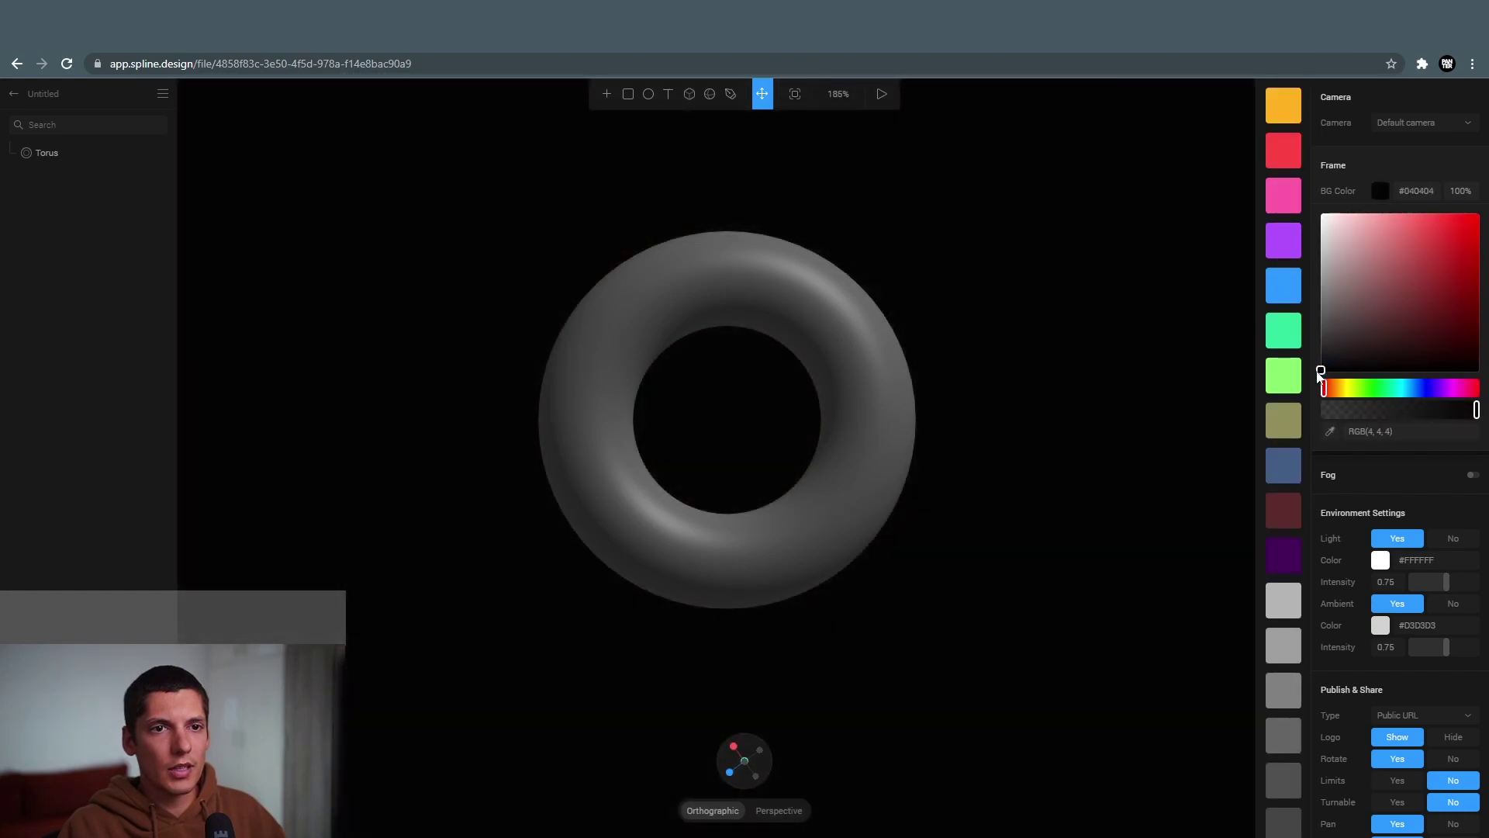
pyautogui.click(885, 357)
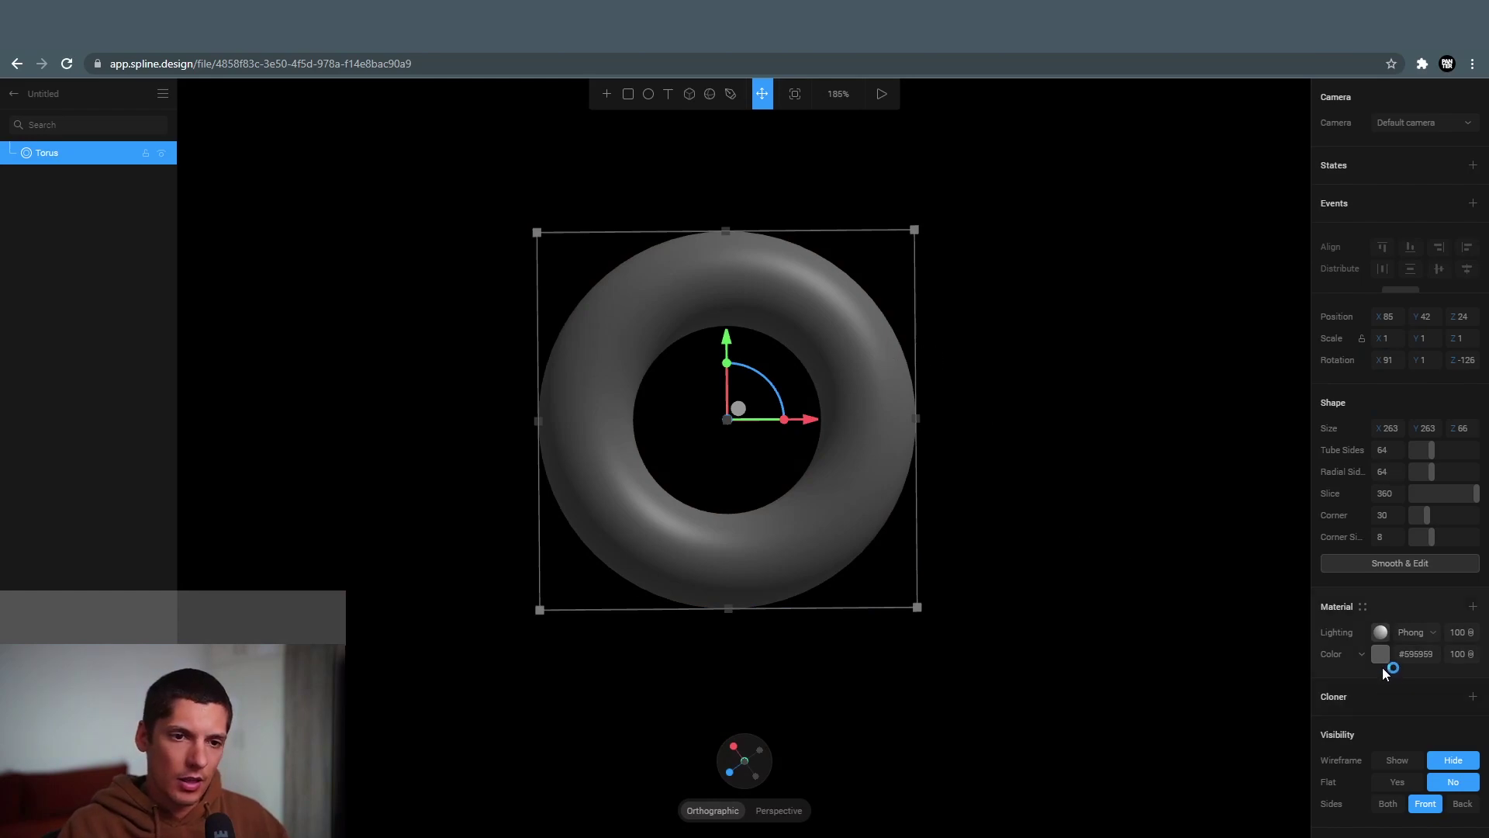
# Add a second material layer, set Lighting to None and its colour to #000000.
pyautogui.click(1473, 607)
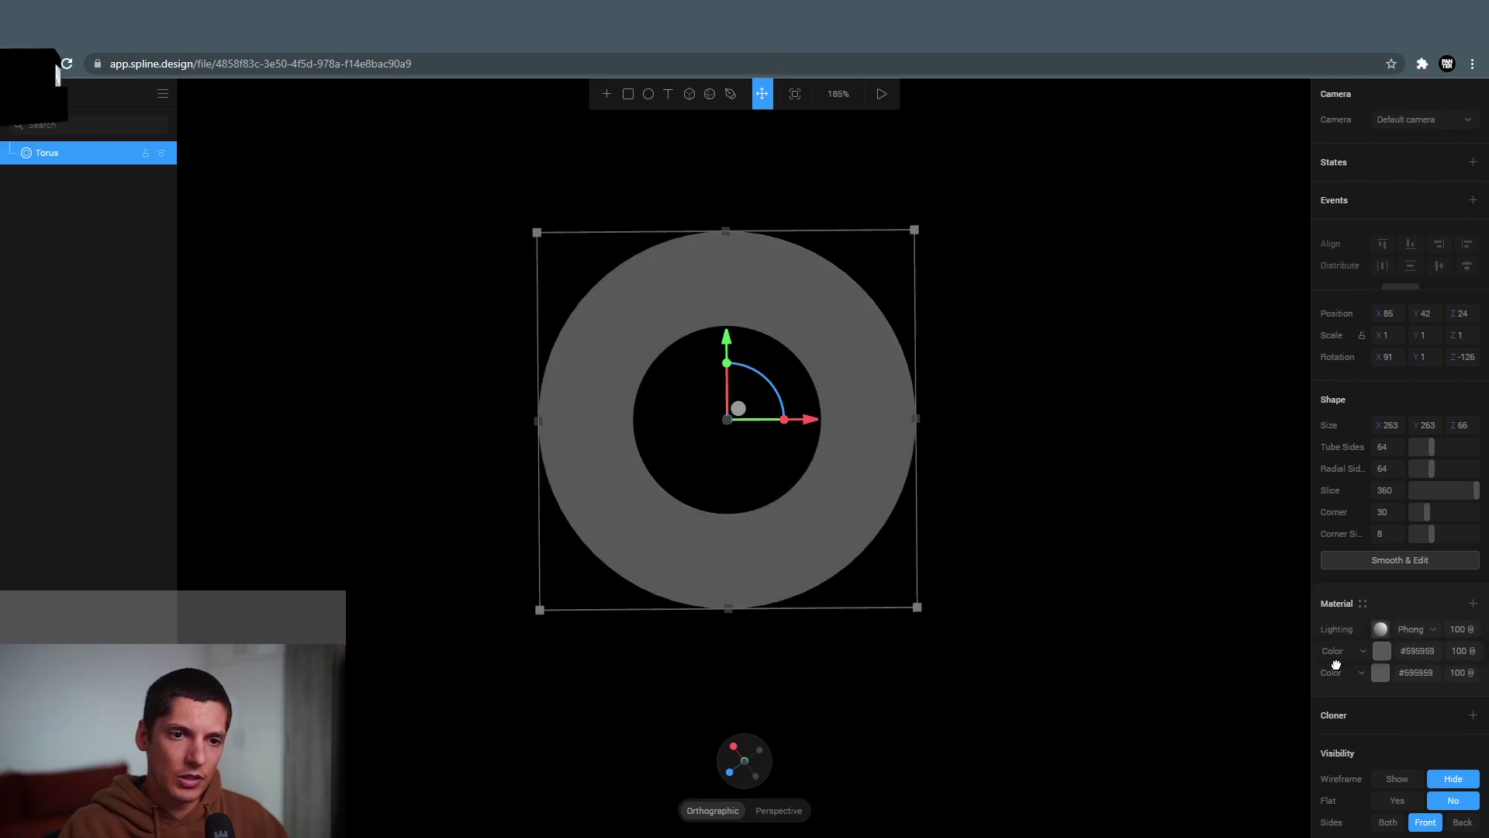
pyautogui.moveTo(1334, 638); pyautogui.dragTo(1350, 654)
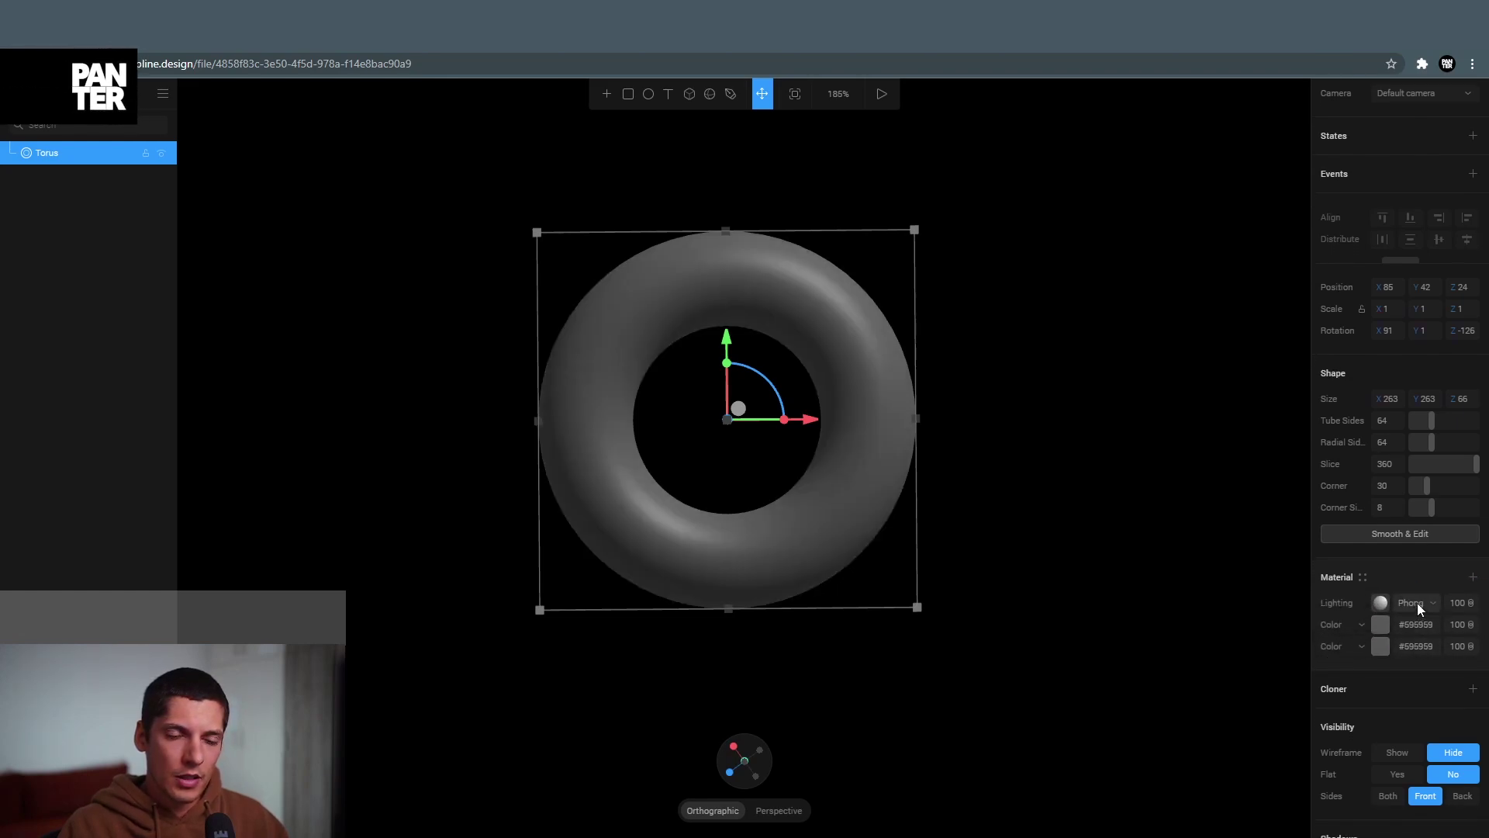
pyautogui.click(1421, 603)
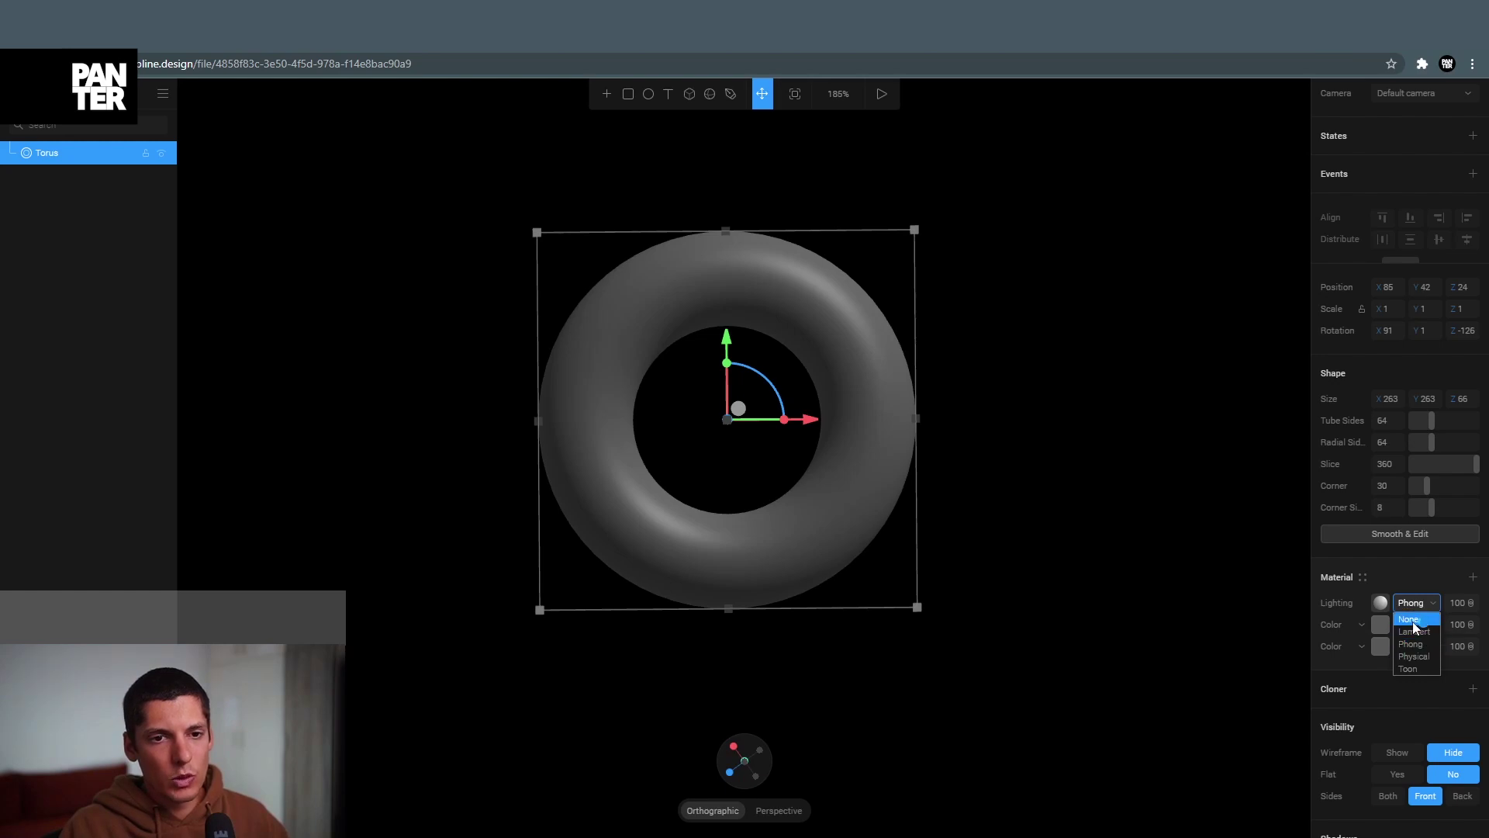
pyautogui.click(1421, 620)
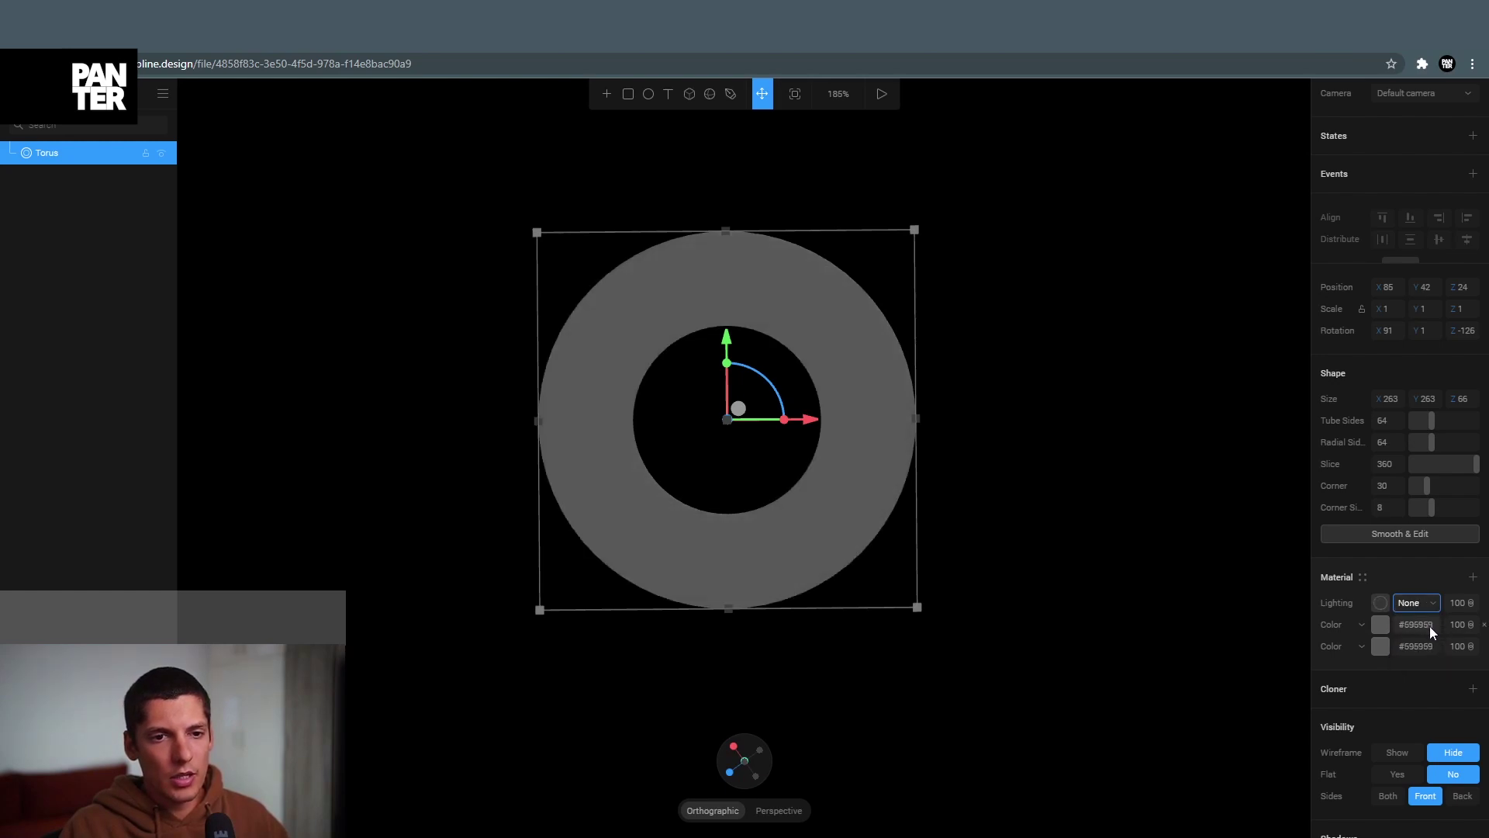
pyautogui.click(1379, 648)
pyautogui.click(1333, 822)
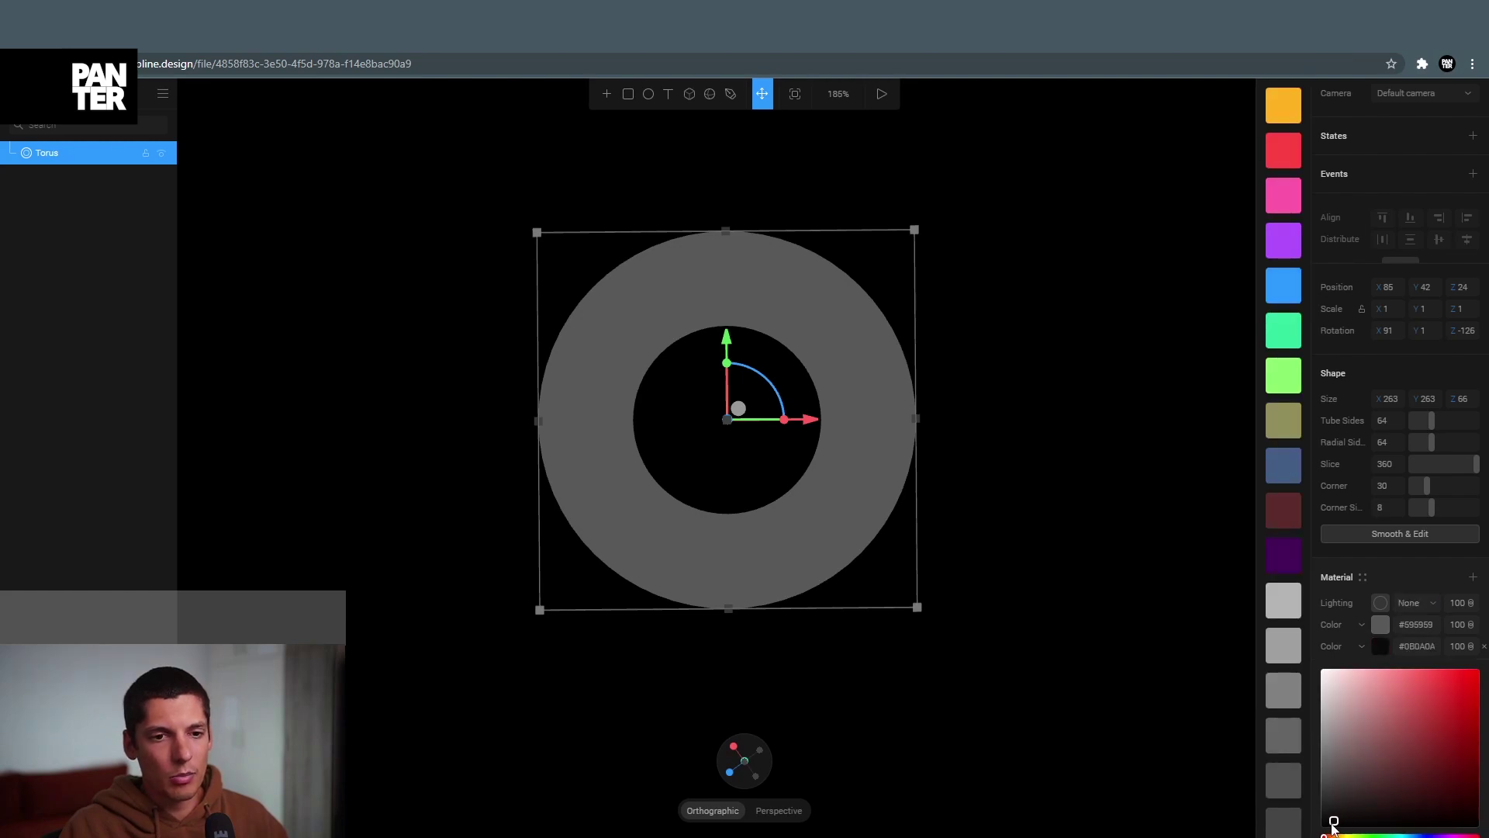
pyautogui.click(1379, 647)
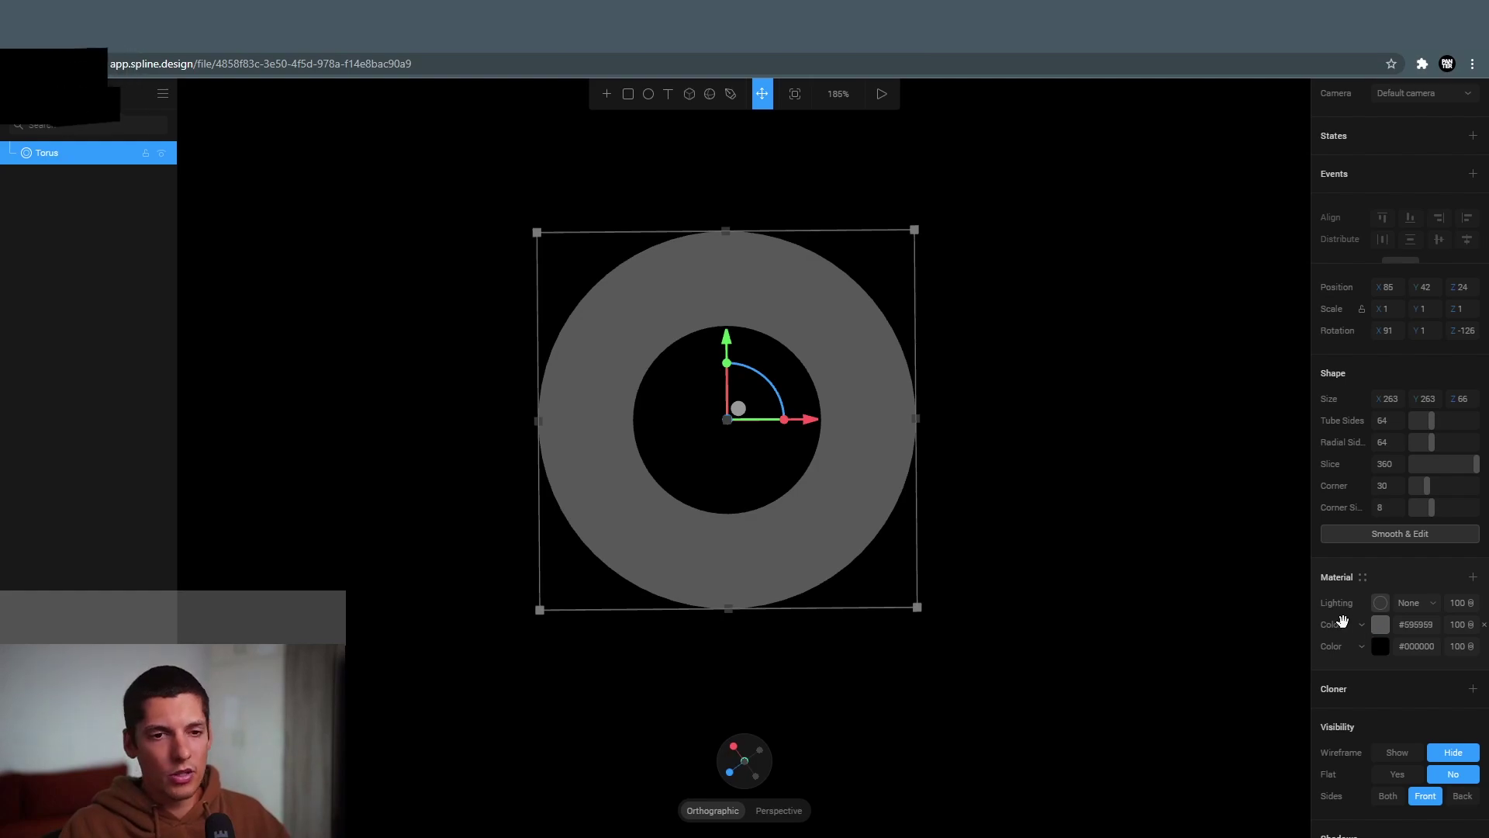
# Convert the black Color layer into a Texture layer using the TEXT-01 image.
pyautogui.click(1363, 628)
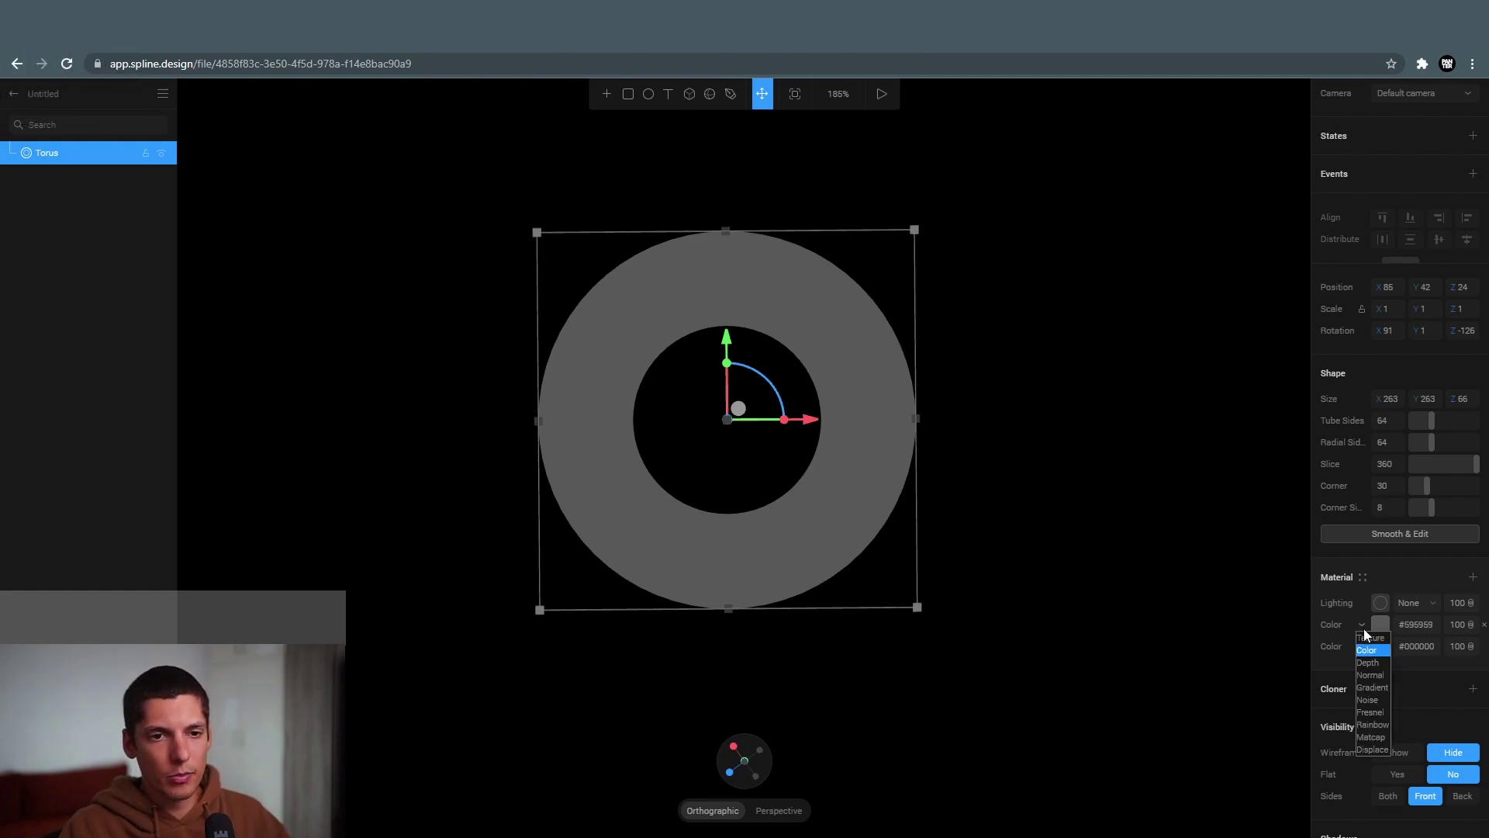
pyautogui.click(1378, 633)
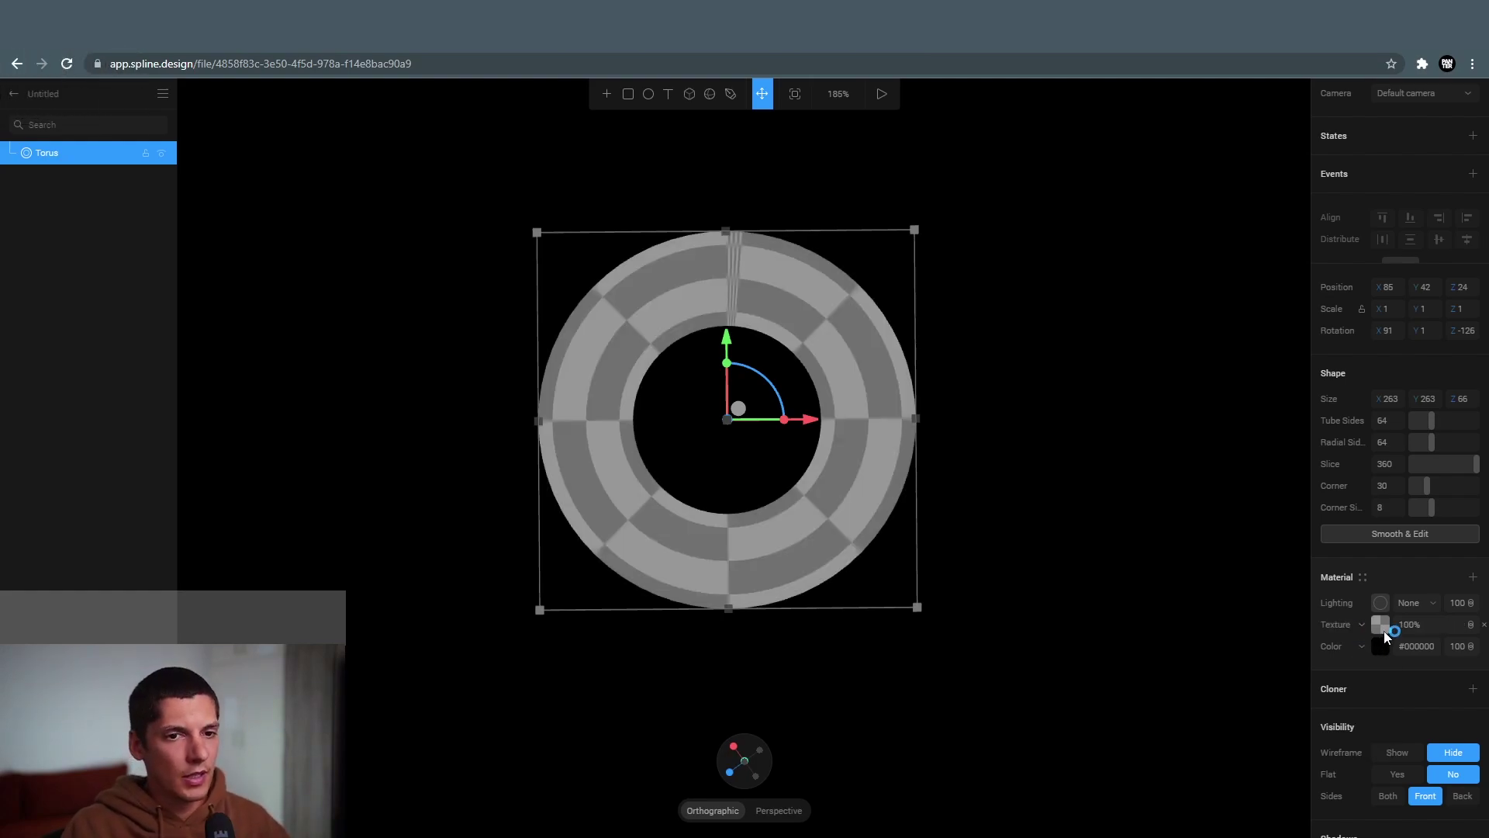
pyautogui.click(1381, 630)
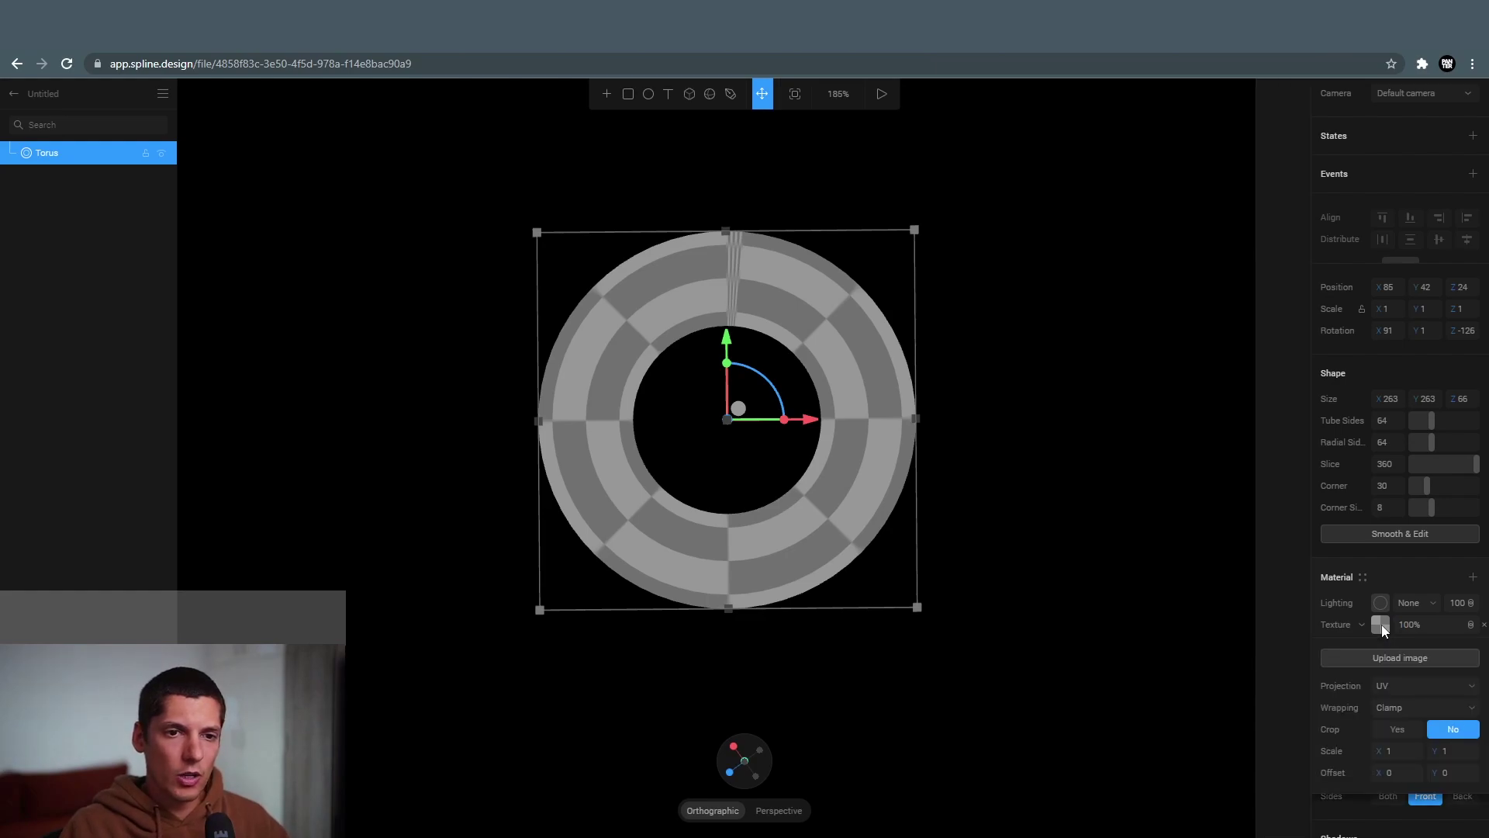
pyautogui.click(1415, 658)
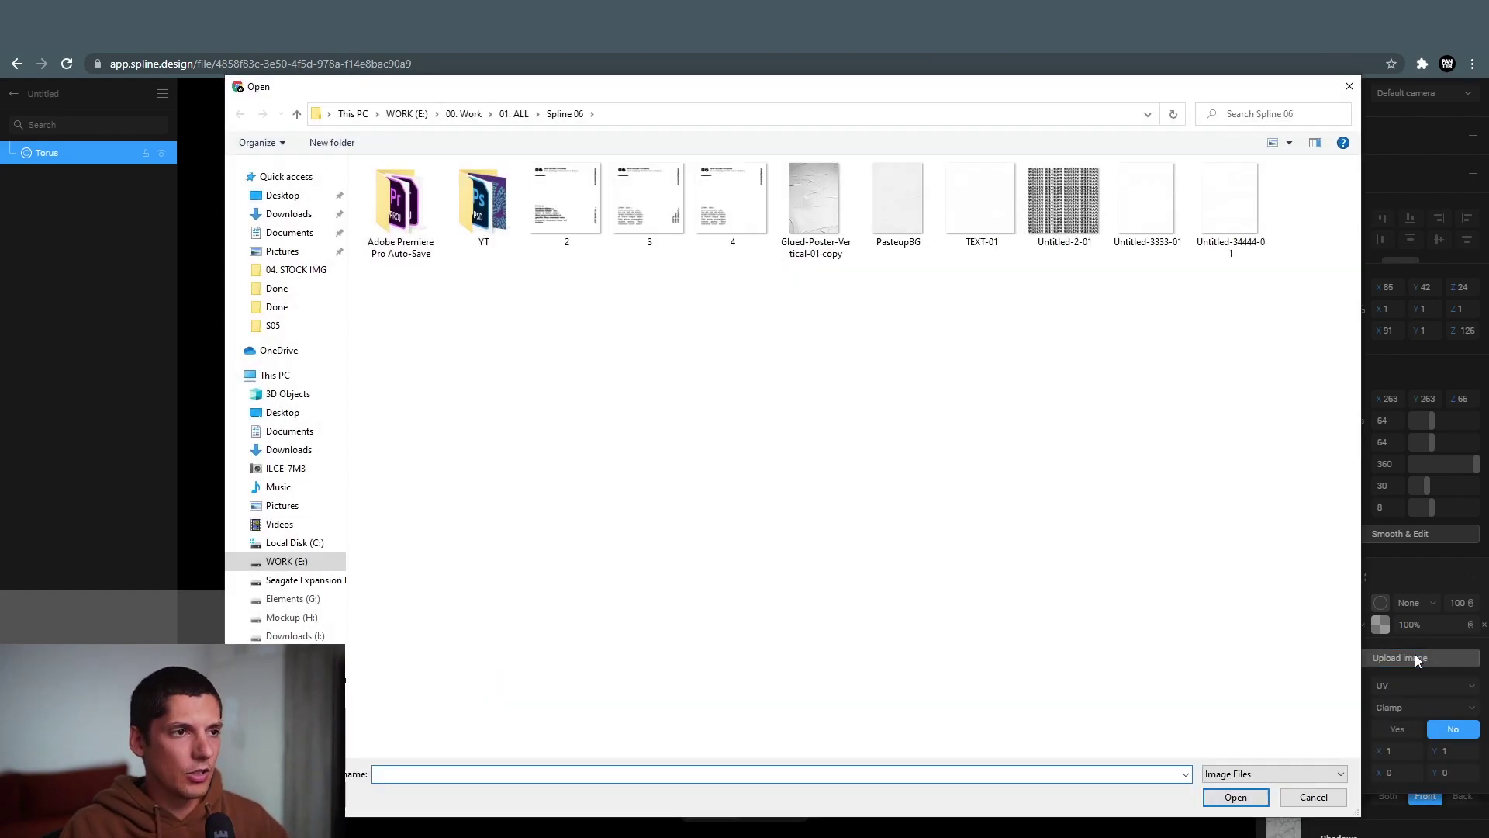
pyautogui.click(984, 216)
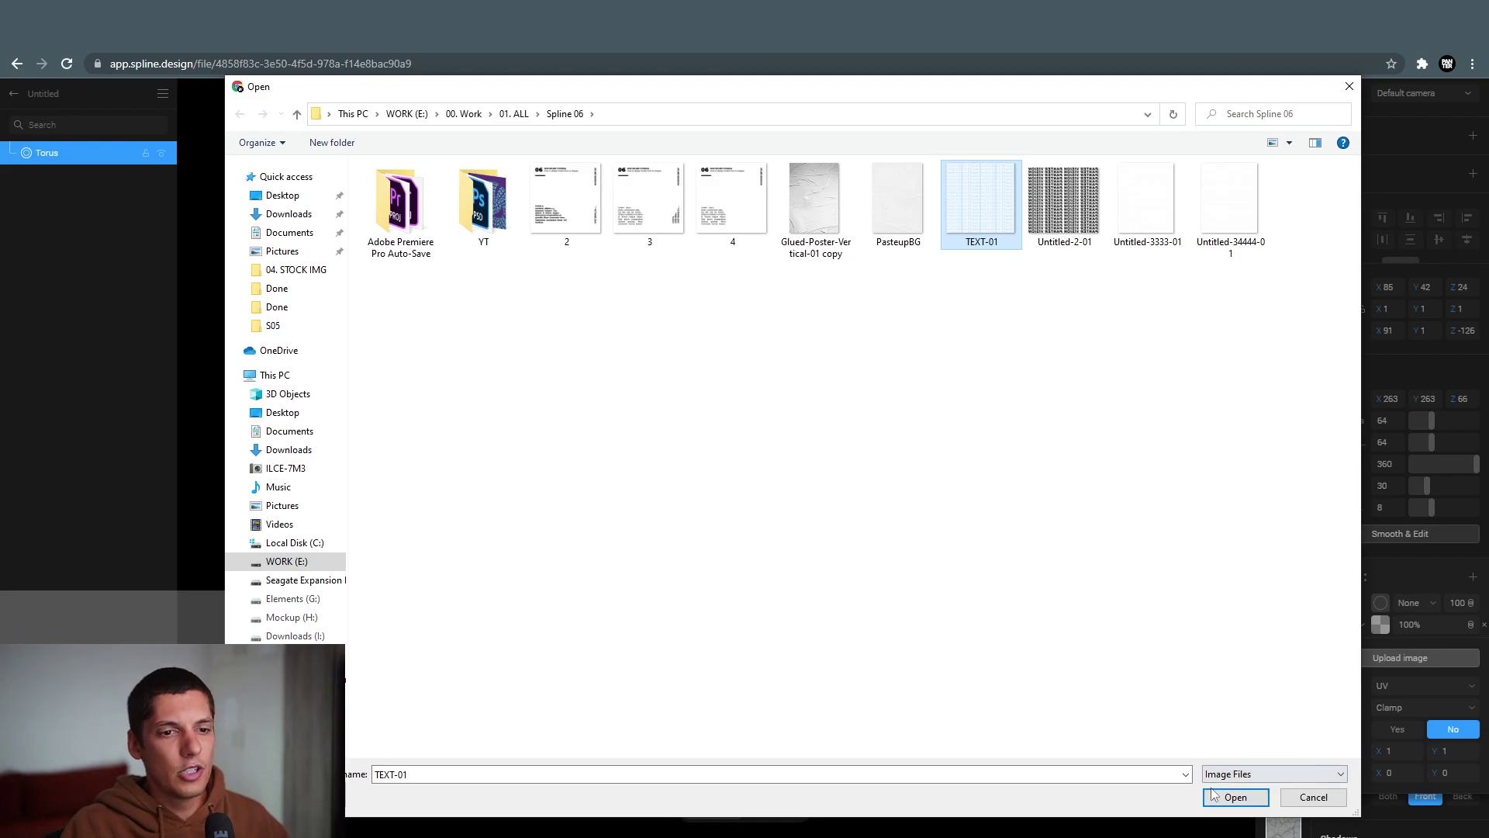
pyautogui.click(1214, 795)
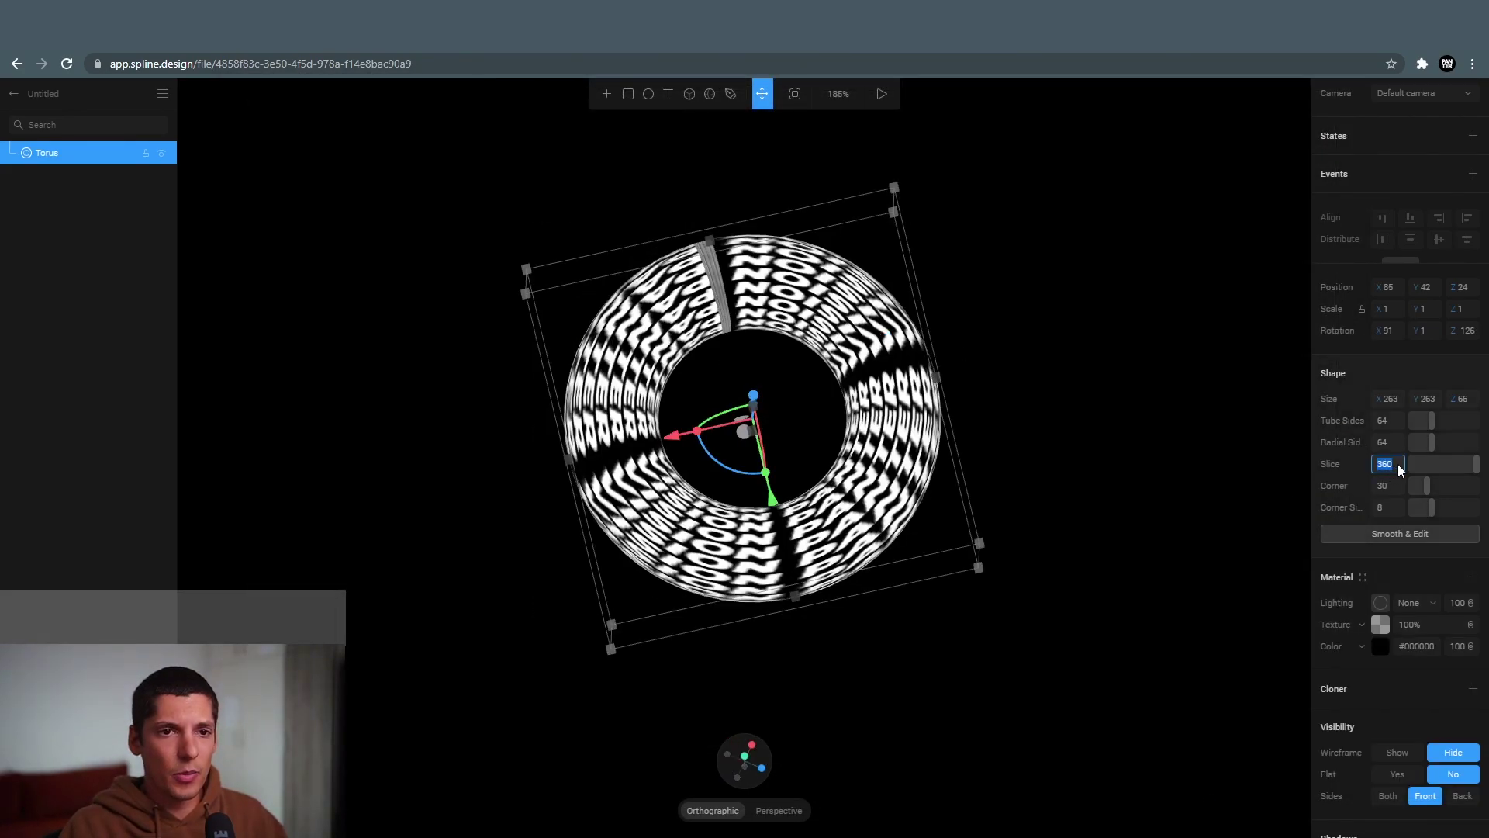
pyautogui.write('3')
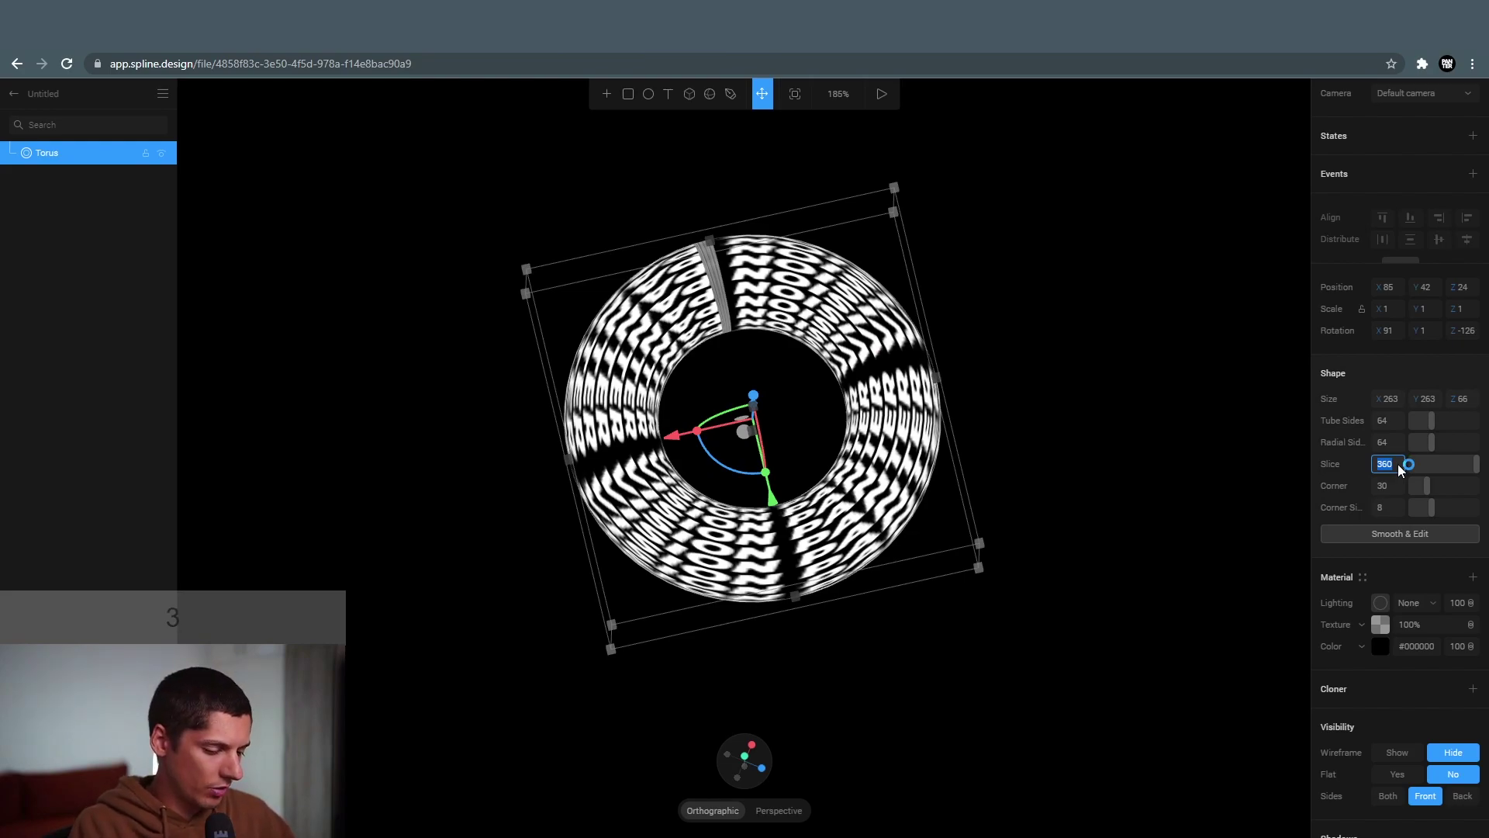
pyautogui.write('59')
# Set Slice to 359 and fine-tune texture Scale X from 0.96 to 0.97.
pyautogui.press('Return')
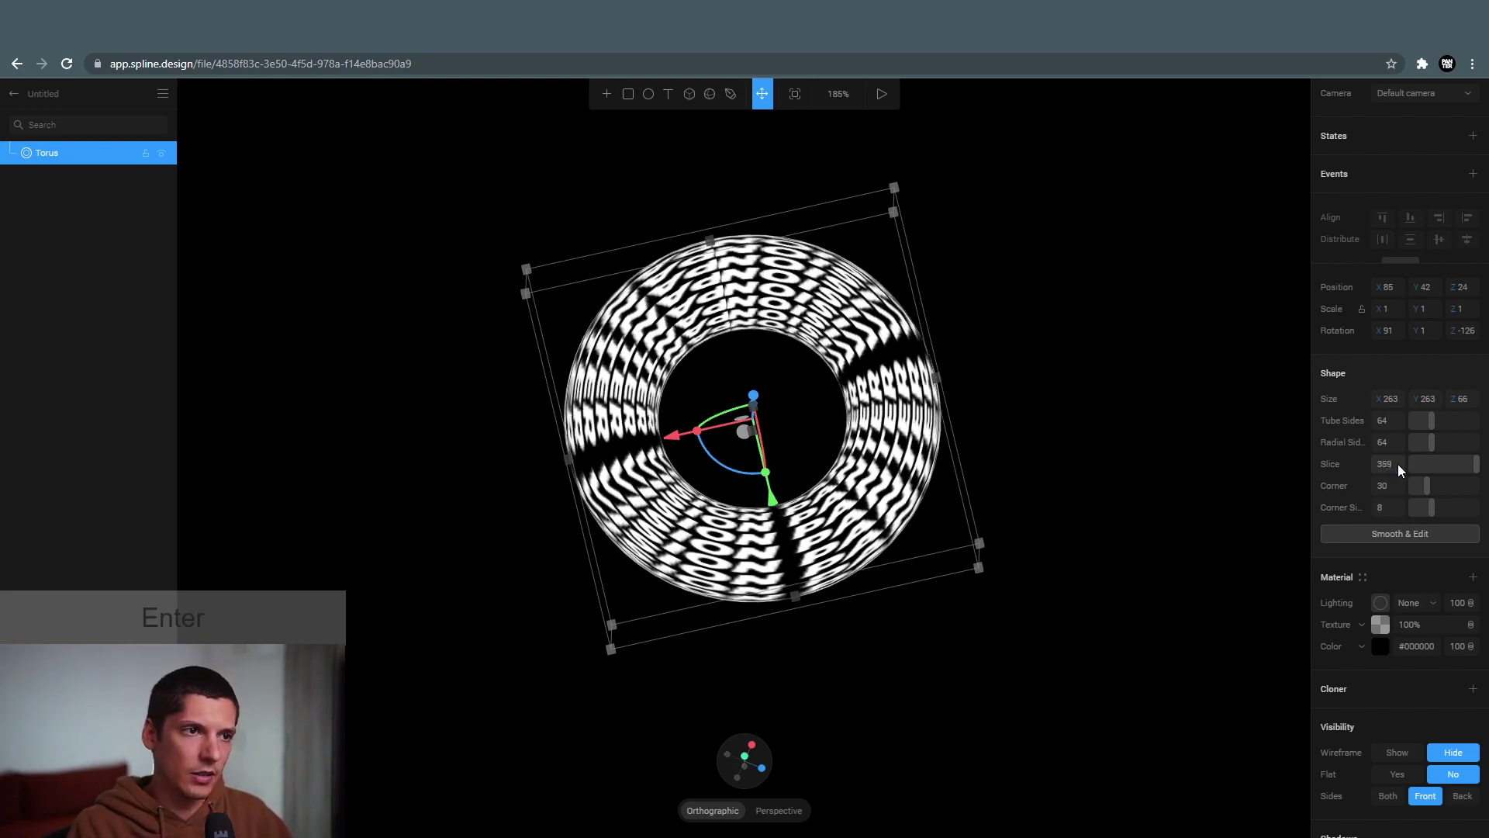
pyautogui.click(1380, 625)
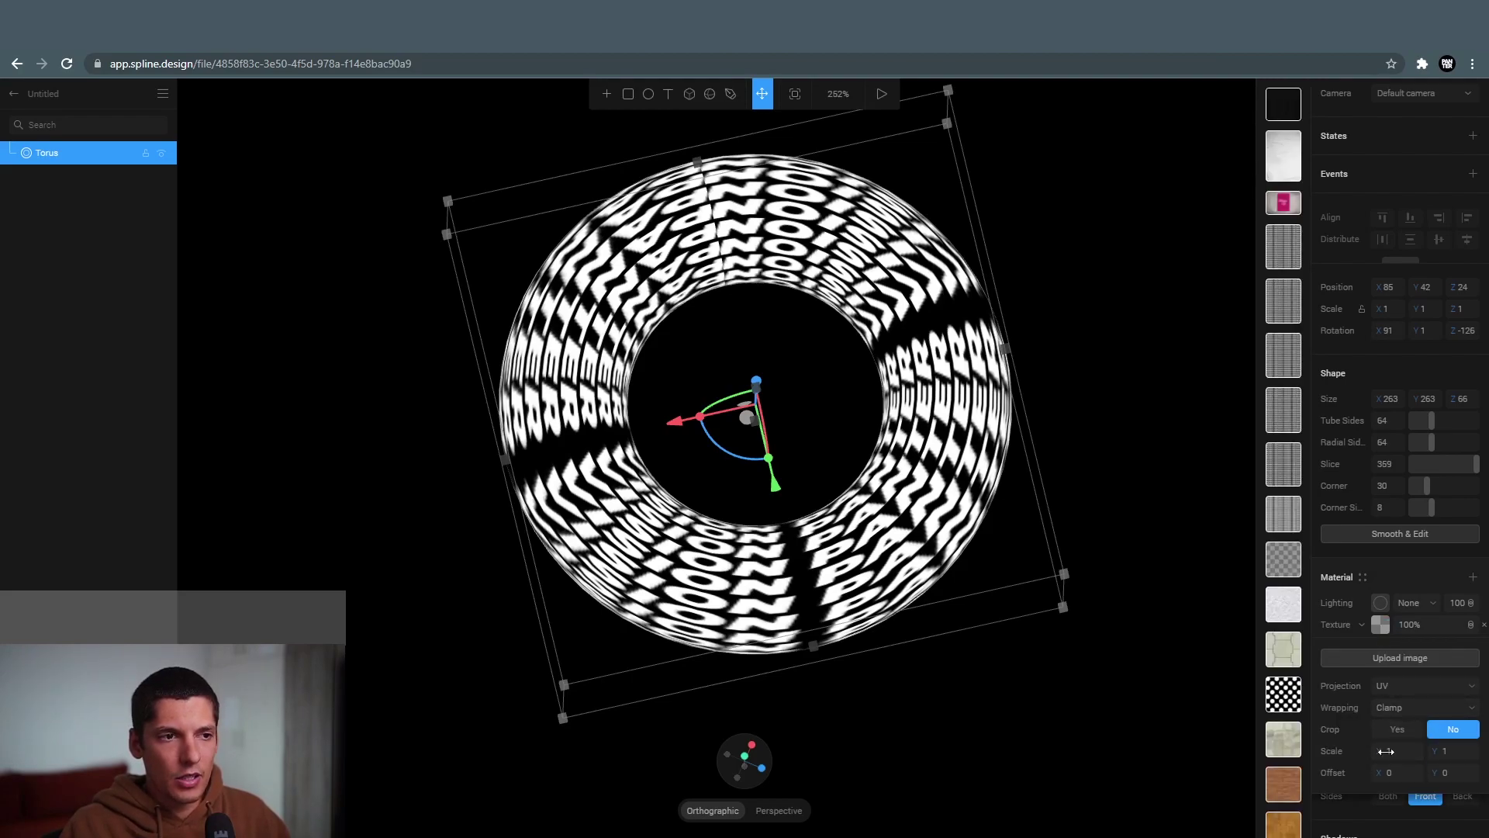
pyautogui.moveTo(1386, 751); pyautogui.dragTo(1383, 753)
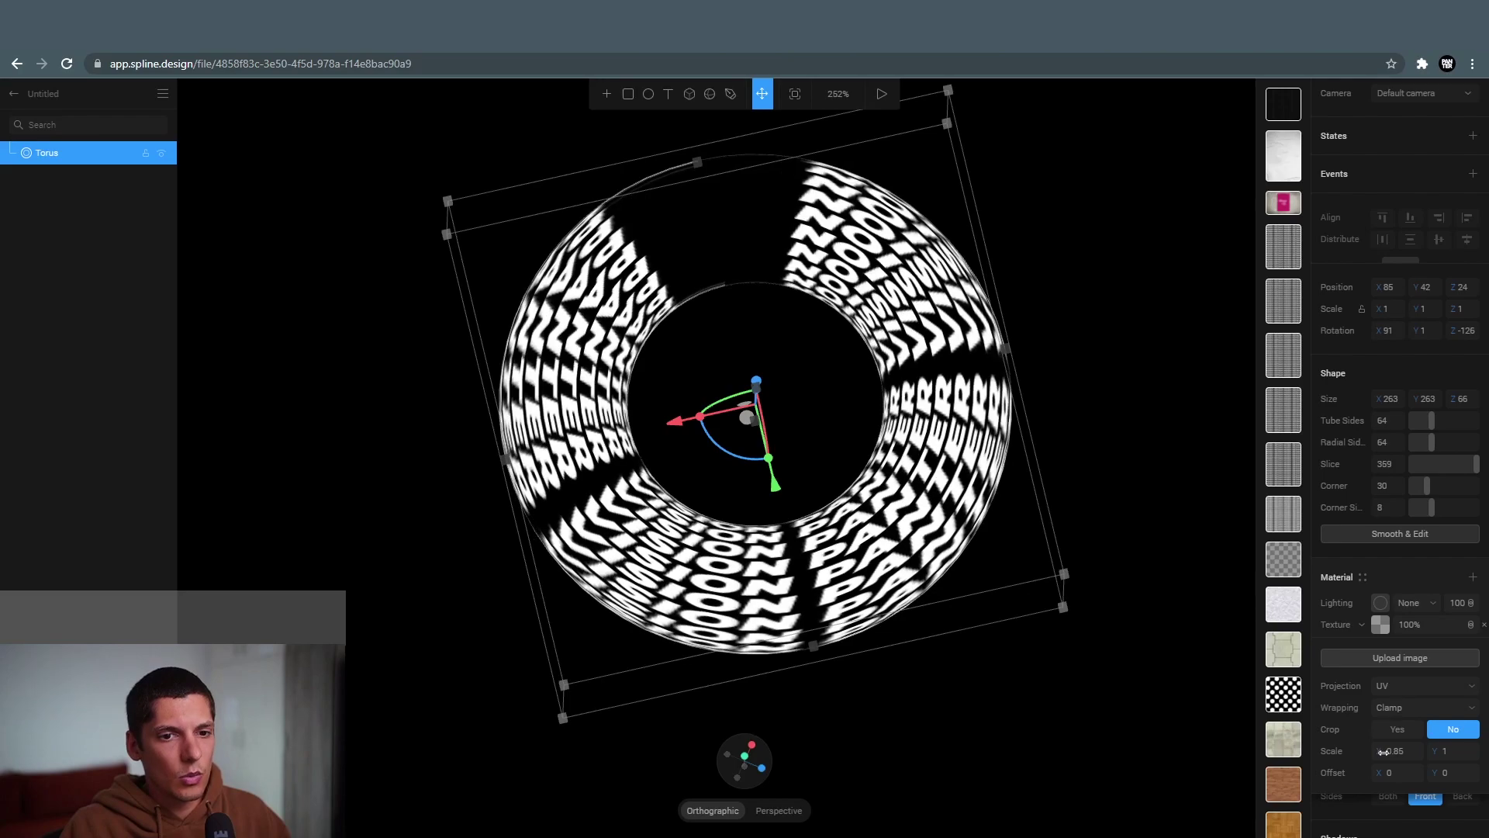
pyautogui.moveTo(1384, 752); pyautogui.dragTo(1385, 752)
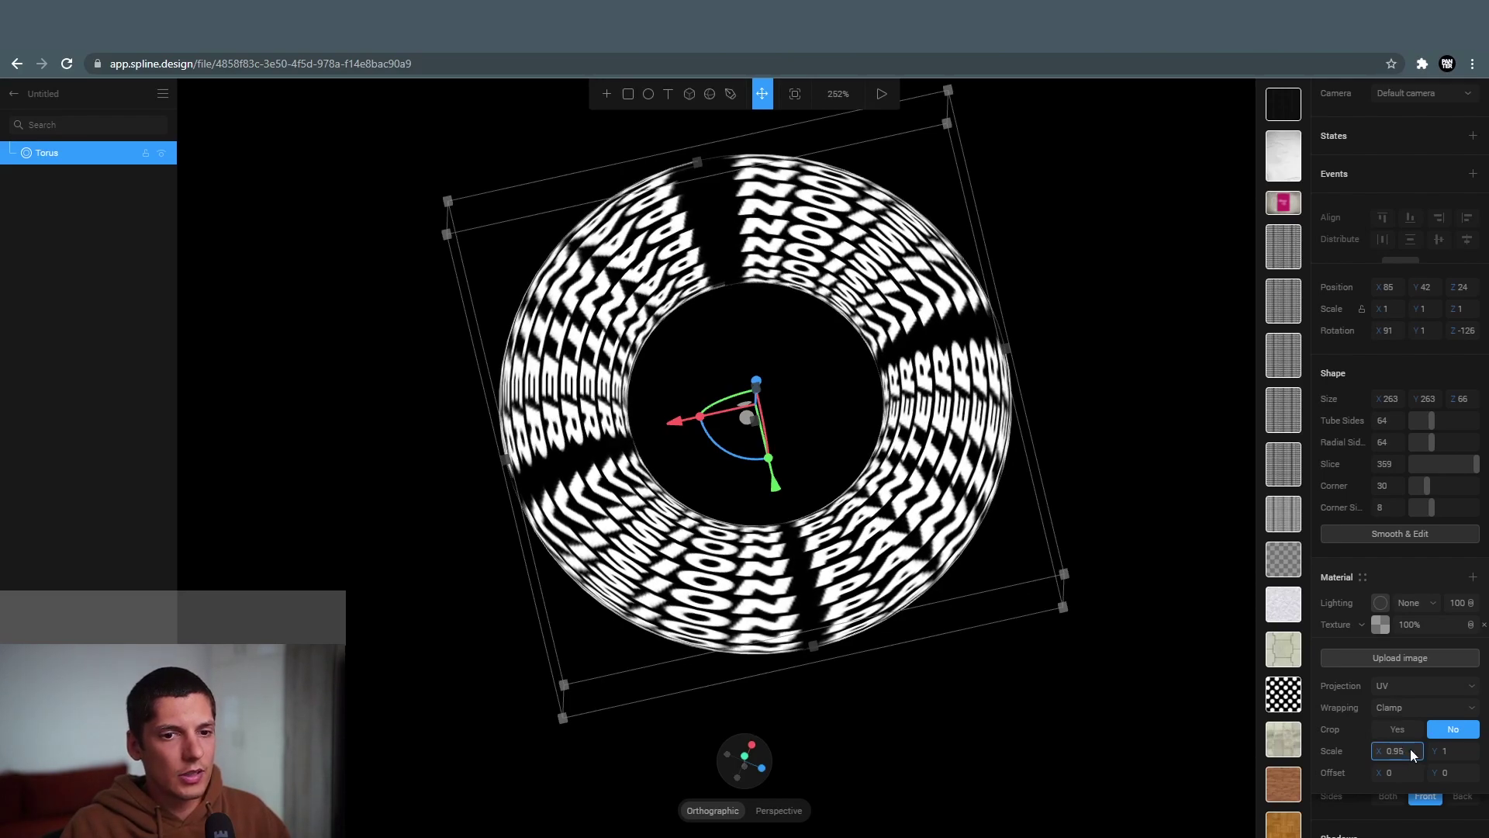
pyautogui.press('BackSpace')
pyautogui.write('6')
pyautogui.press('Return')
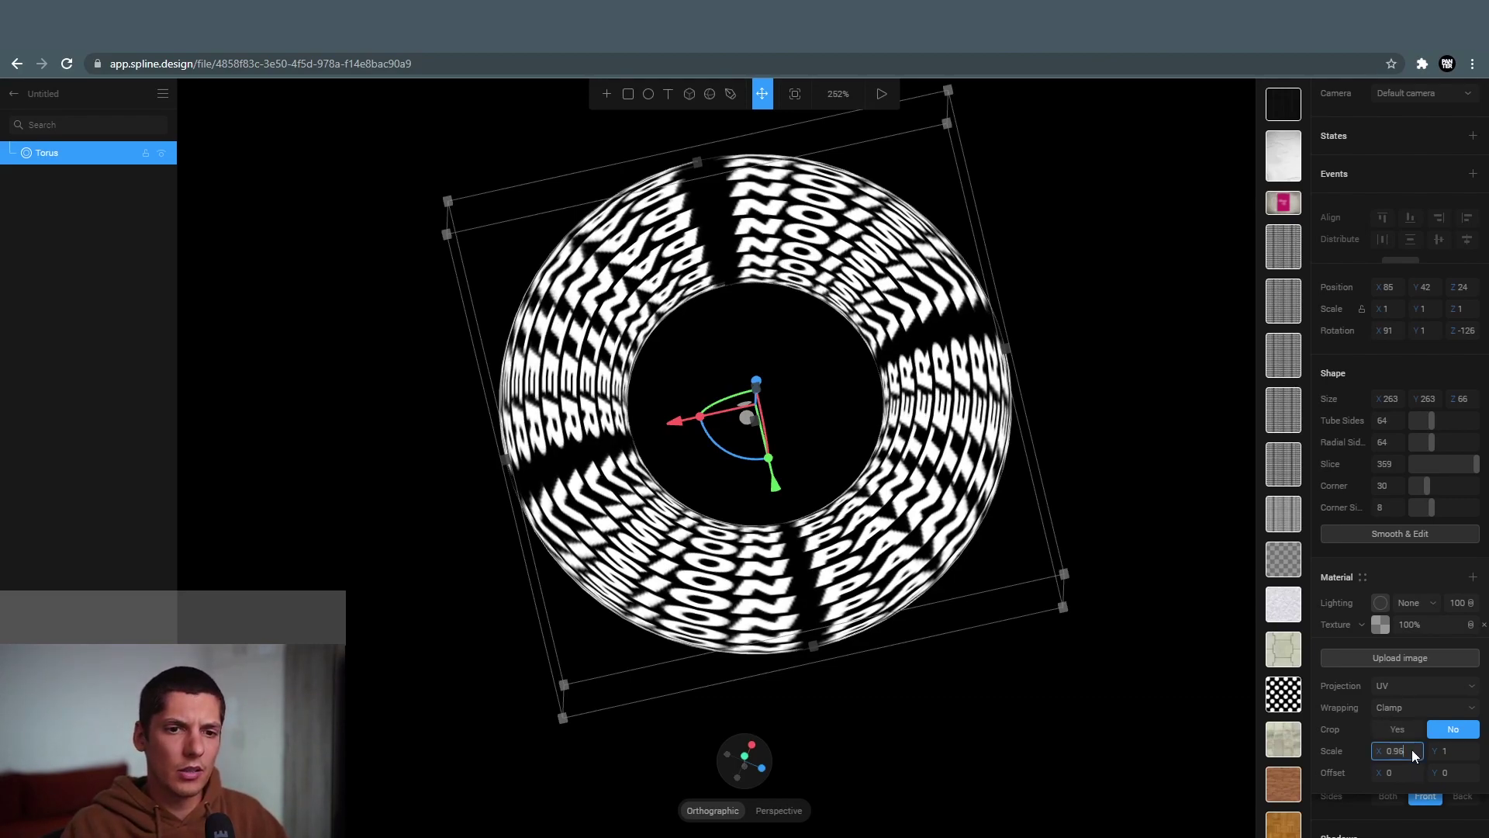
pyautogui.press('BackSpace')
pyautogui.write('7')
pyautogui.press('Return')
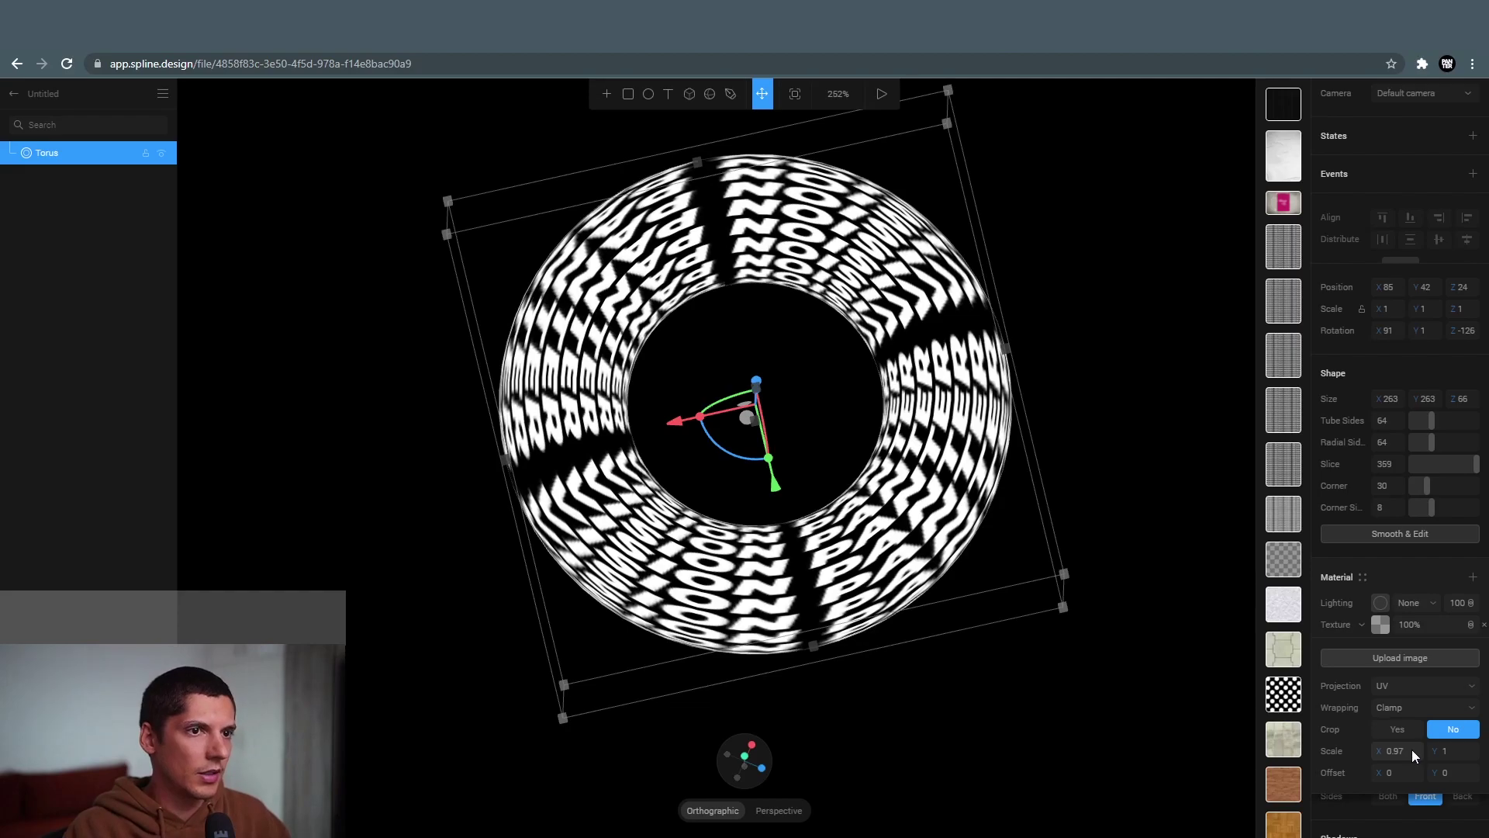
# Tilt the view of the torus and select it again.
pyautogui.click(1075, 322)
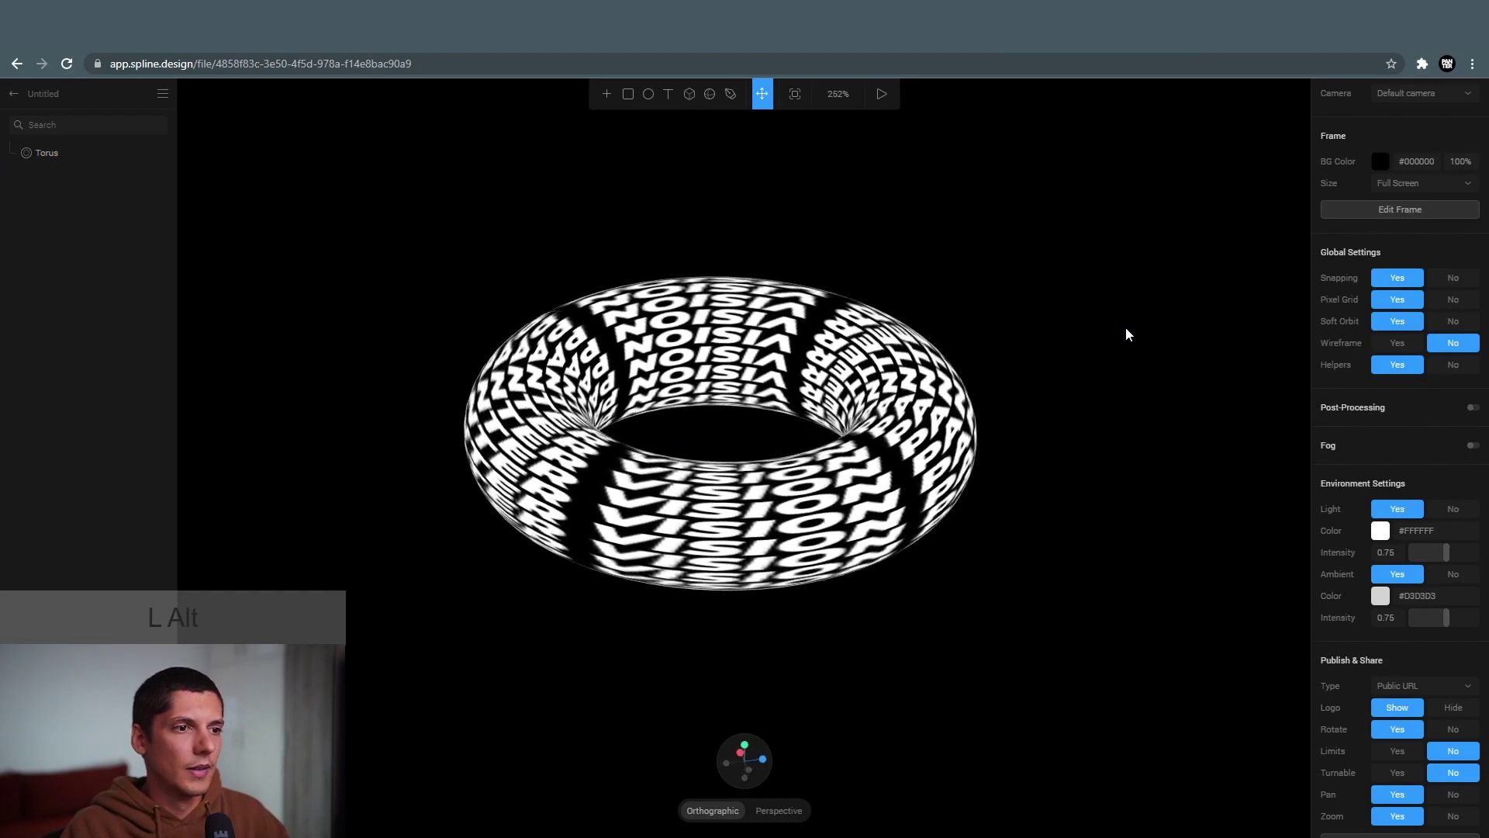
pyautogui.keyDown('alt'); pyautogui.moveTo(1075, 360); pyautogui.dragTo(1170, 349); pyautogui.keyUp('alt')
pyautogui.click(884, 500)
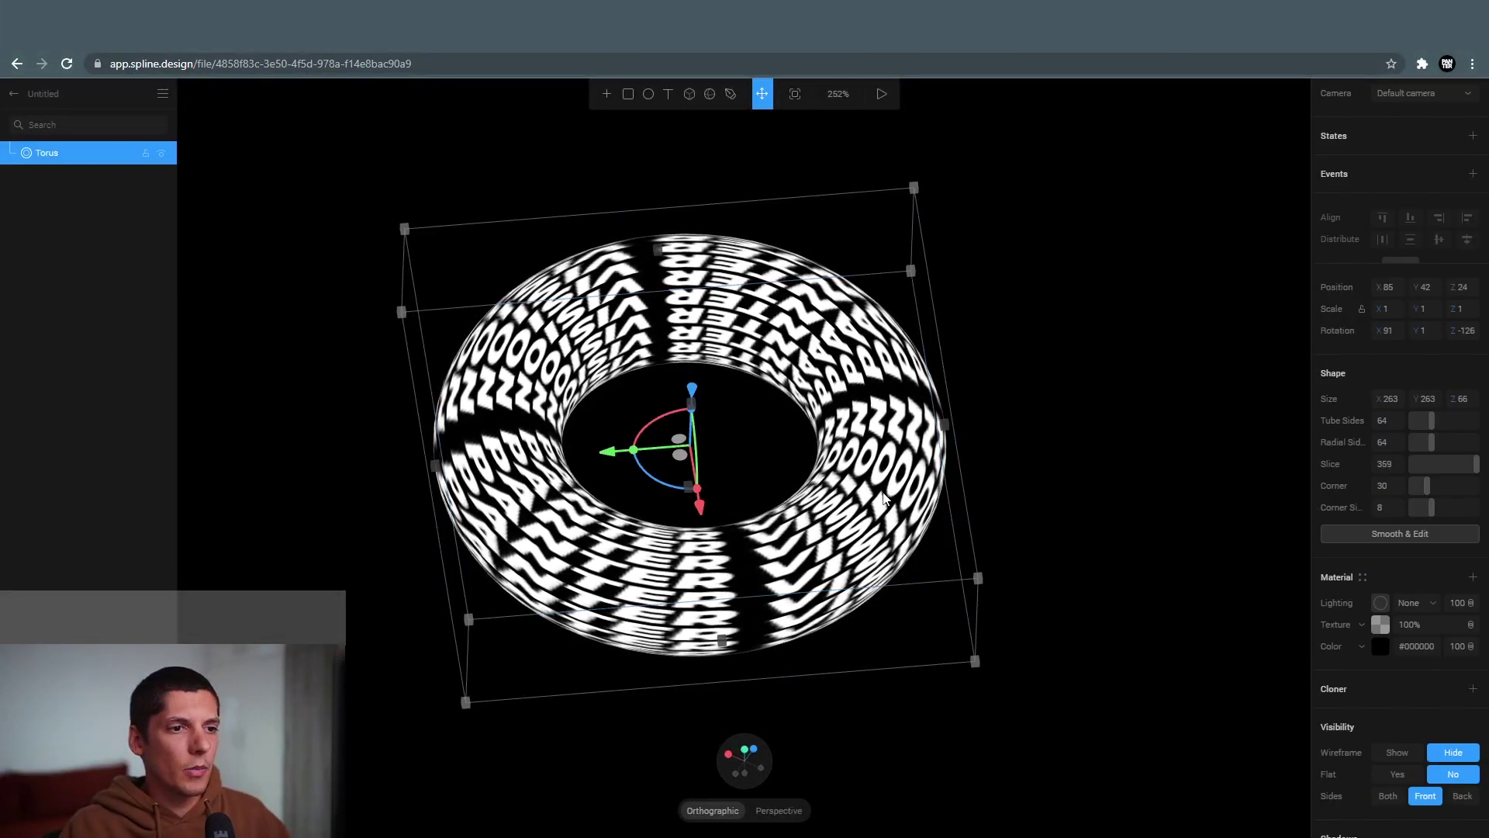
pyautogui.click(1380, 625)
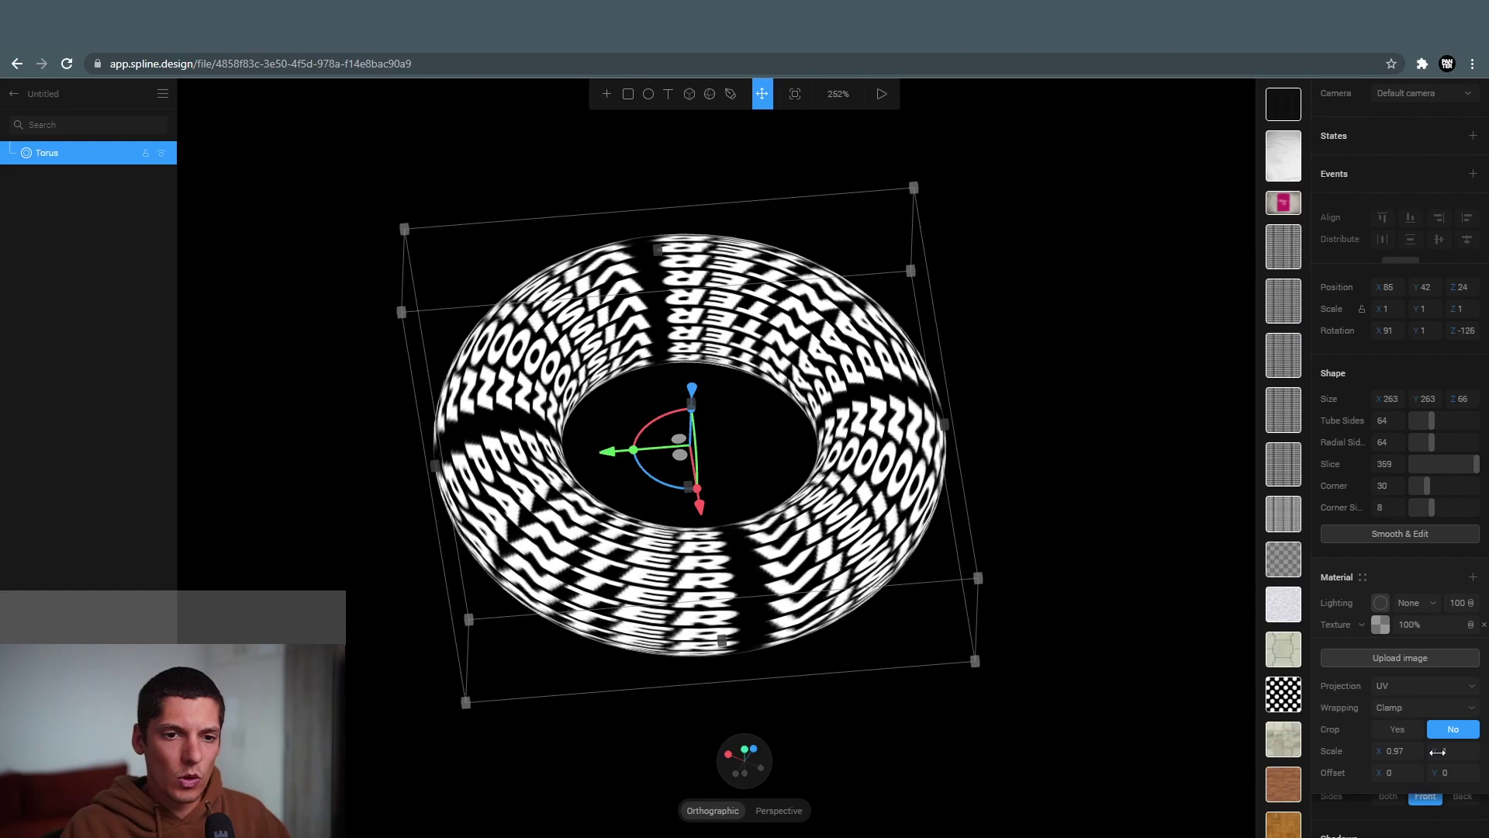
# Raise texture Scale Y, then lower it to about 1.5, checking from several angles.
pyautogui.moveTo(1438, 753); pyautogui.dragTo(1468, 753)
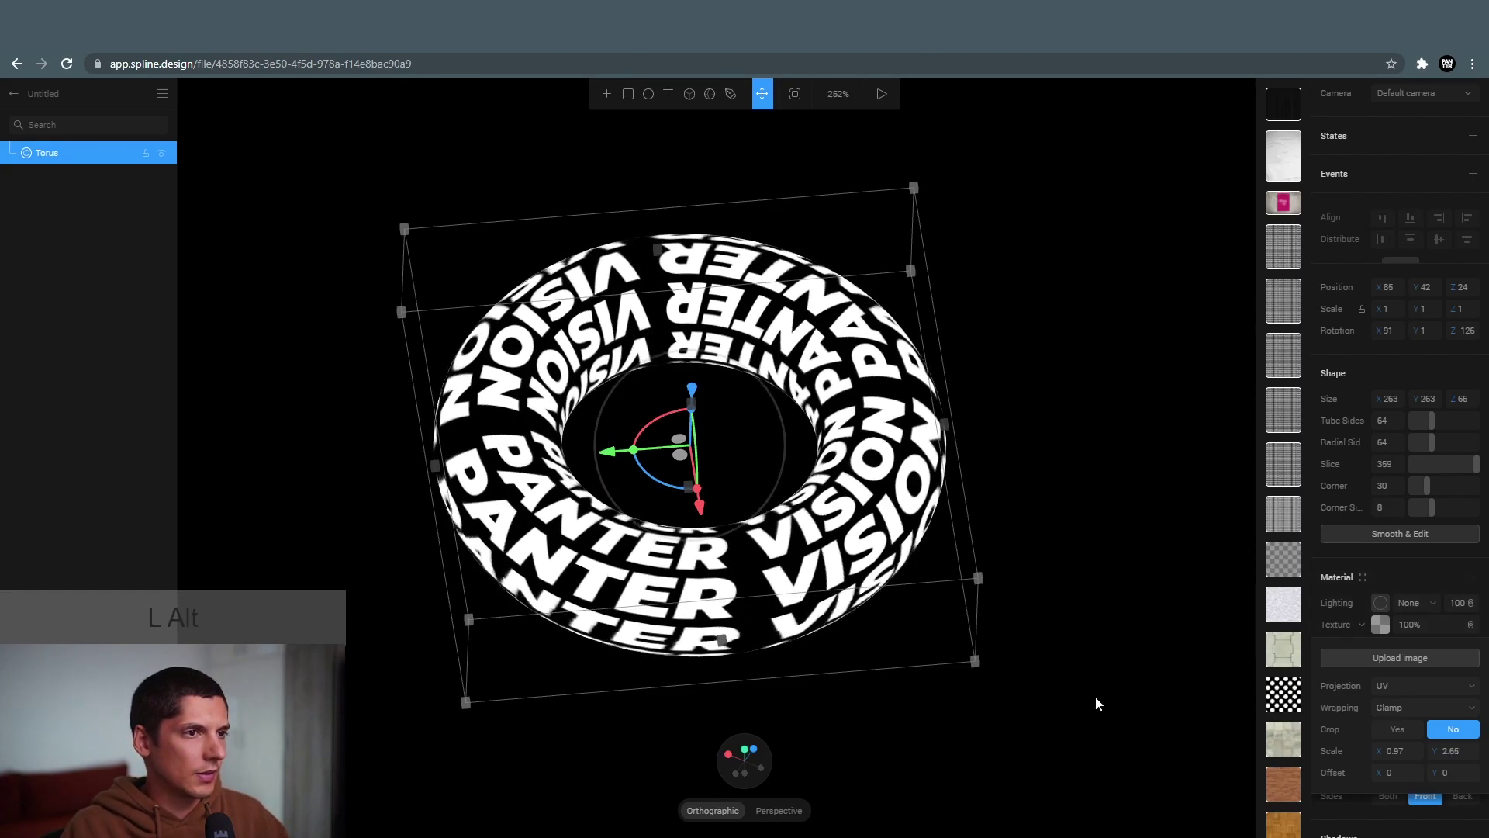
pyautogui.moveTo(1098, 698); pyautogui.dragTo(635, 524)
pyautogui.scroll(5, 629, 521)
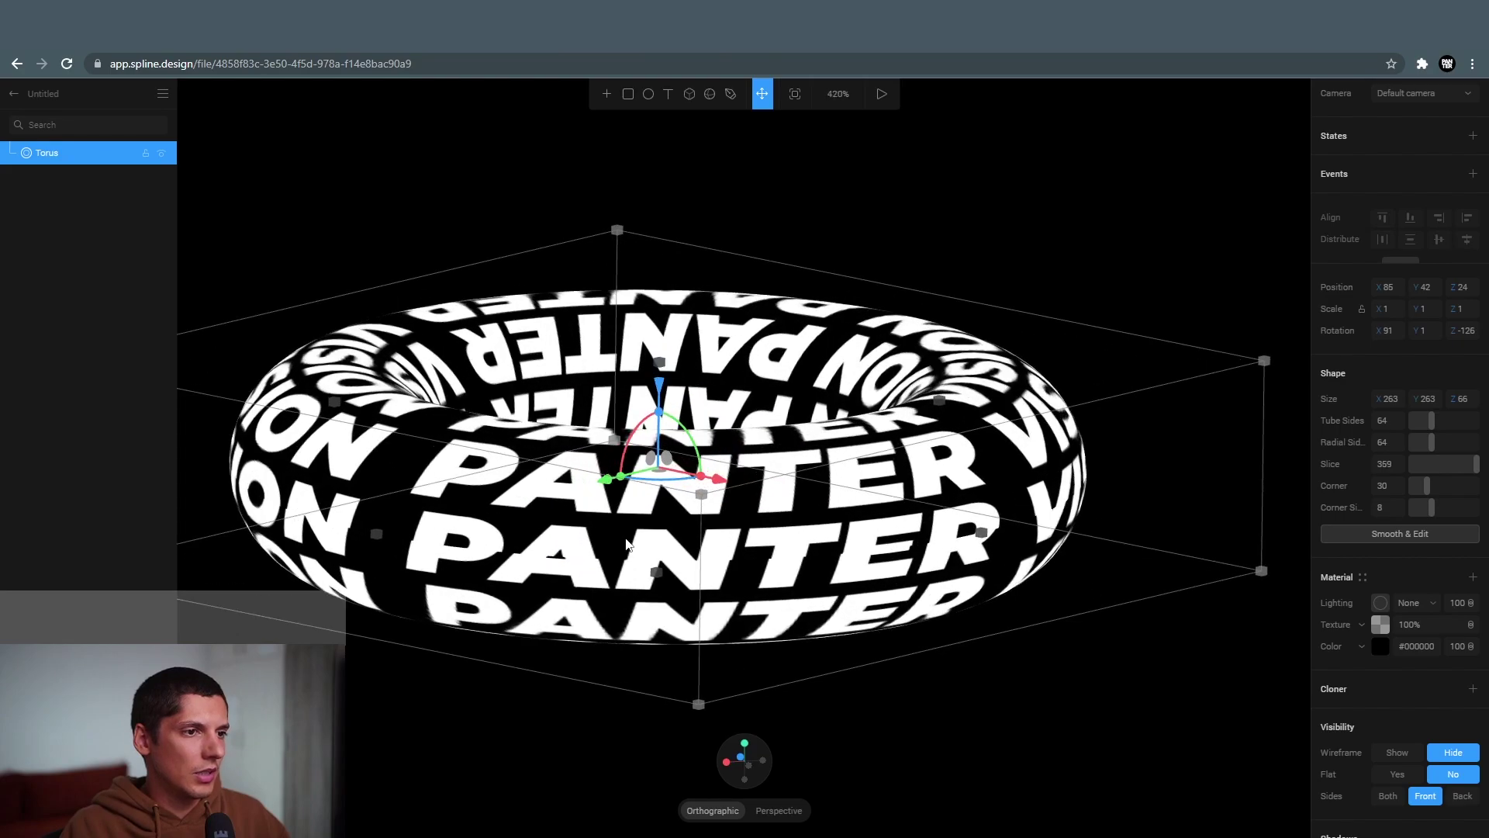
pyautogui.click(1415, 632)
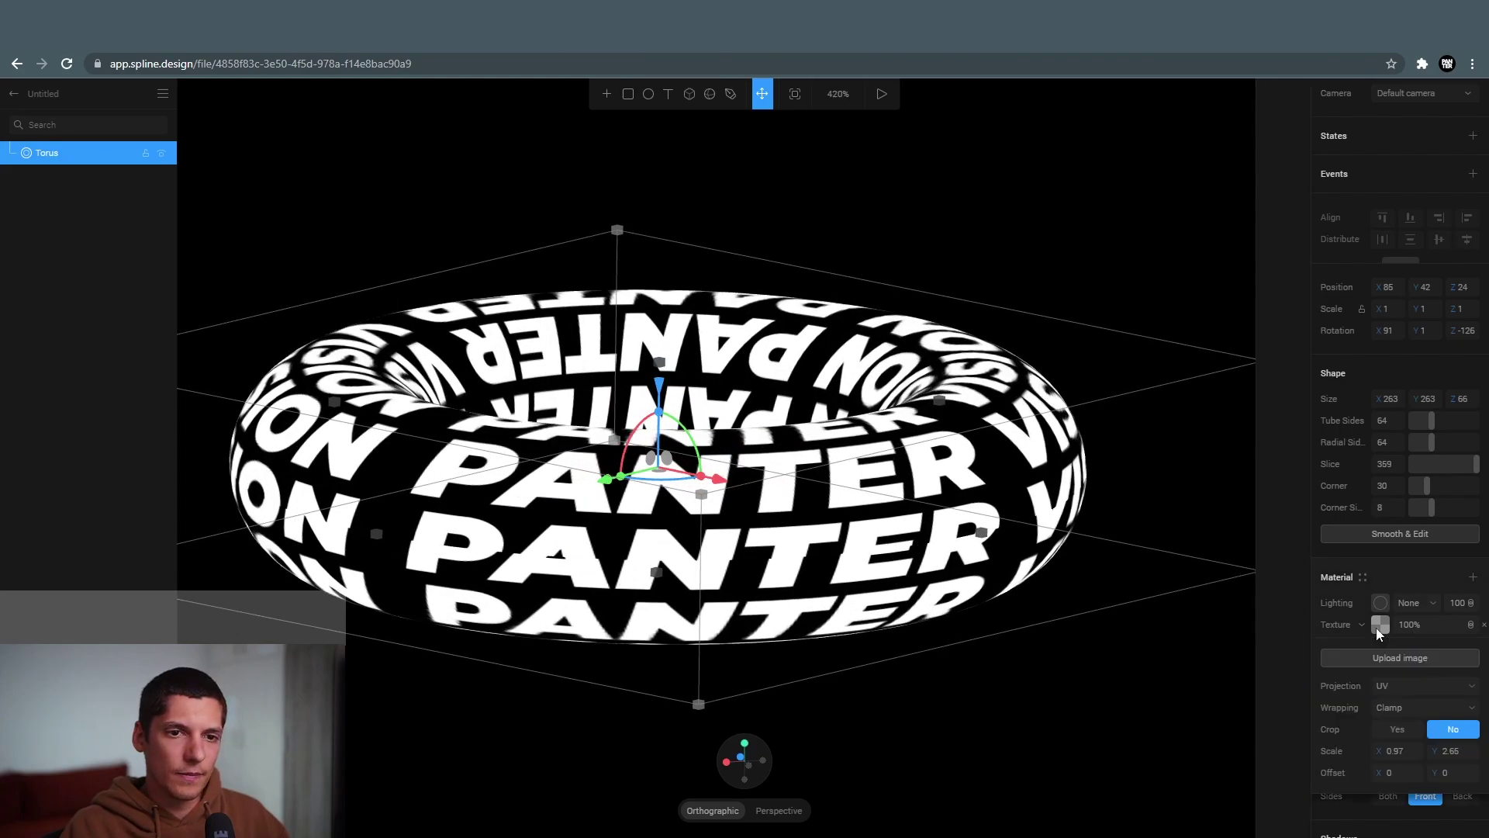
pyautogui.moveTo(1443, 750); pyautogui.dragTo(1419, 750)
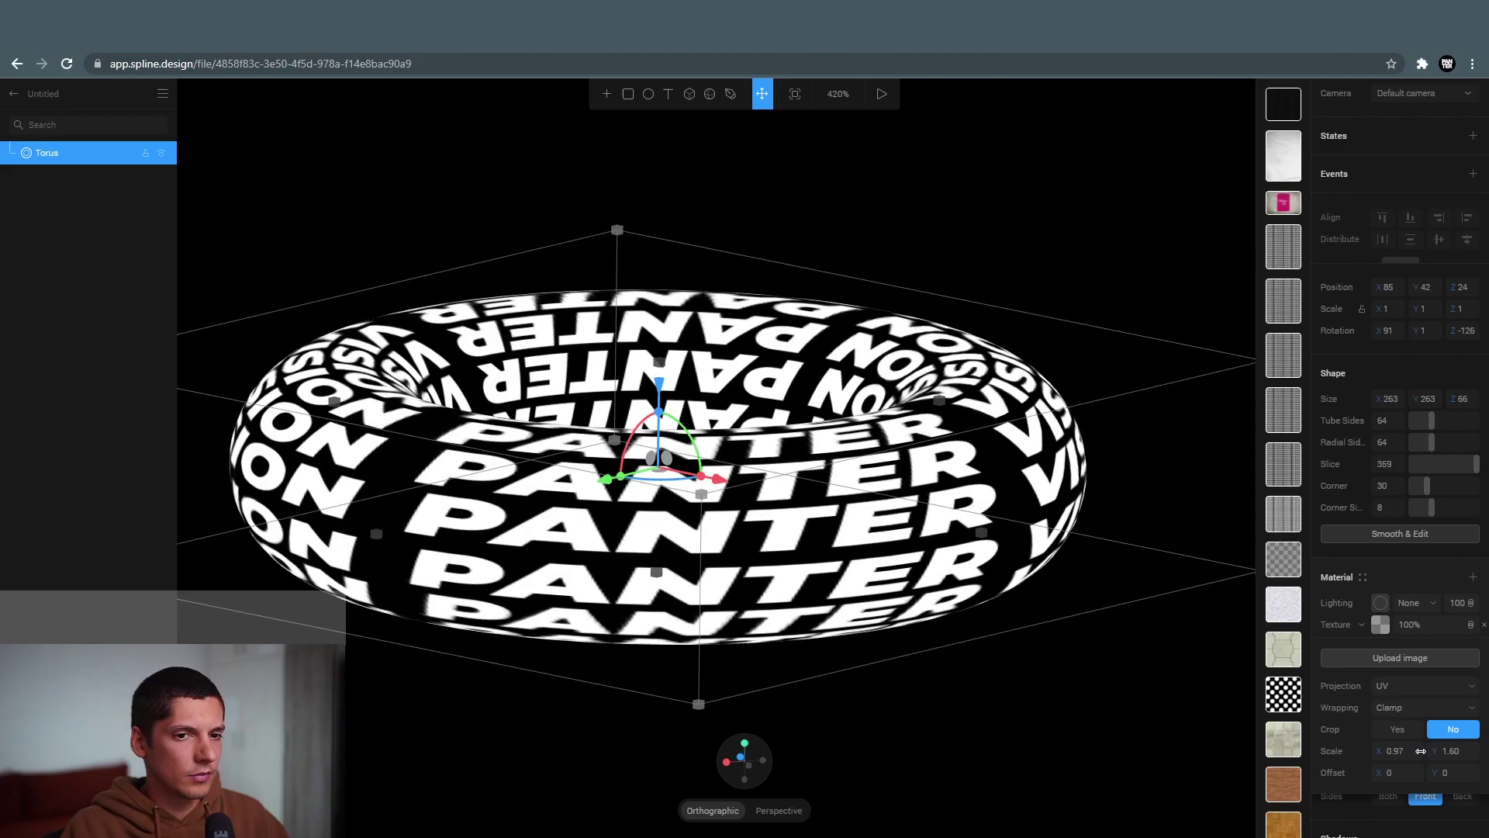
pyautogui.click(1466, 754)
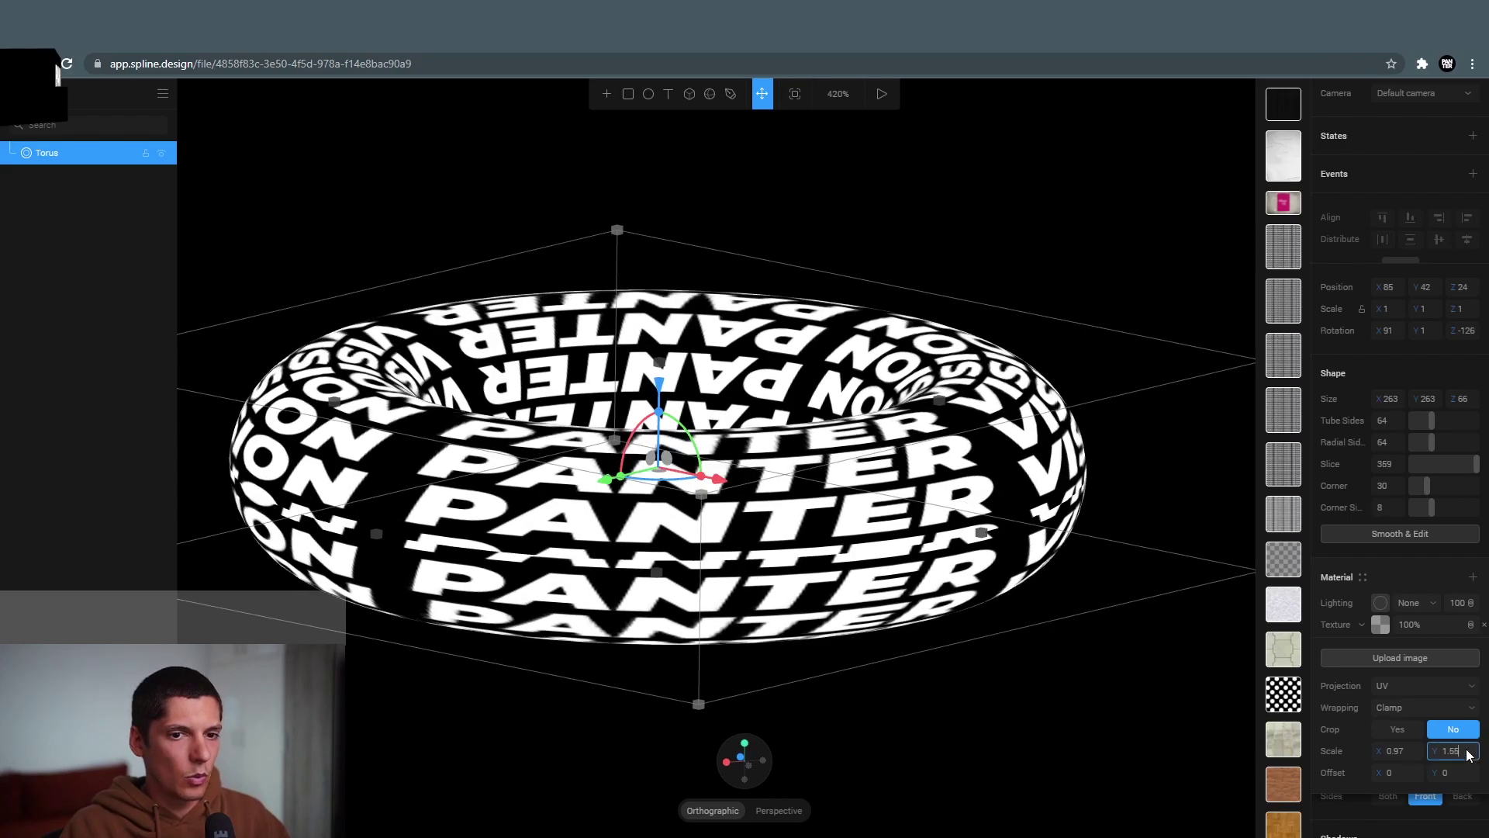
pyautogui.keyDown('alt'); pyautogui.moveTo(1164, 524); pyautogui.dragTo(1077, 370); pyautogui.keyUp('alt')
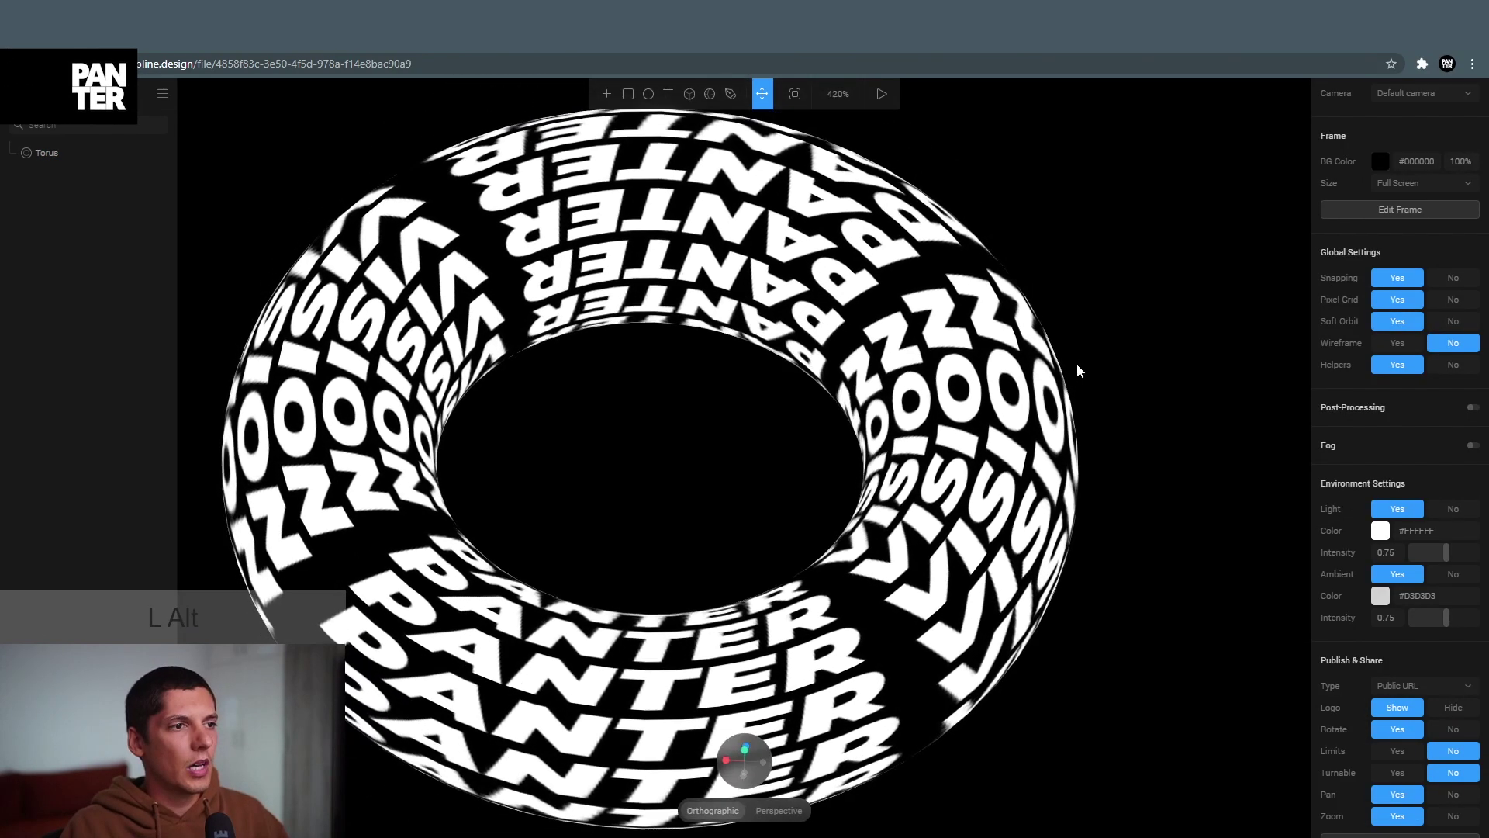
pyautogui.scroll(-3, 1076, 364)
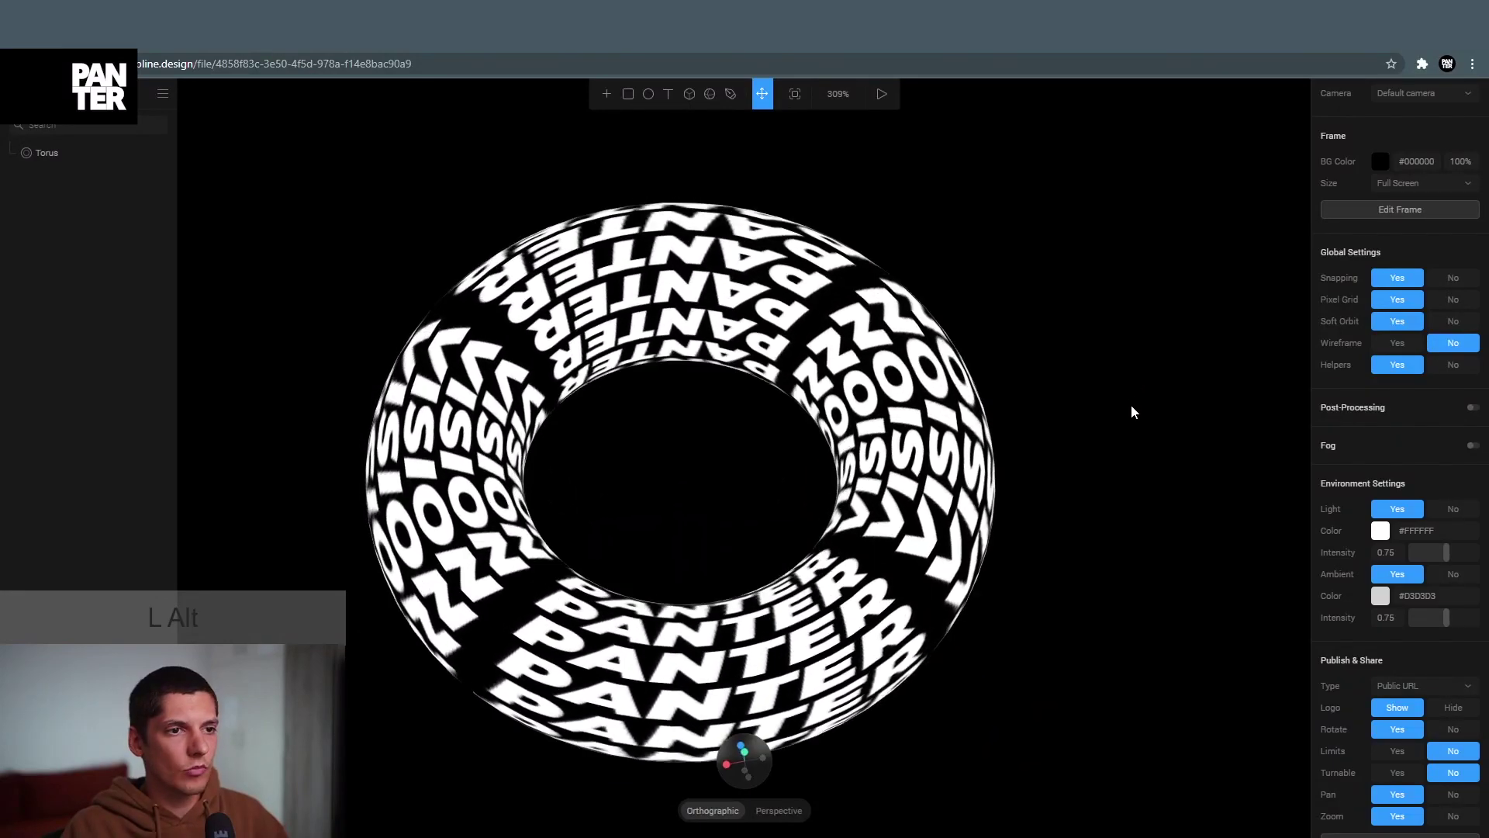
pyautogui.keyDown('alt'); pyautogui.moveTo(1130, 403); pyautogui.dragTo(1128, 376); pyautogui.keyUp('alt')
pyautogui.click(952, 421)
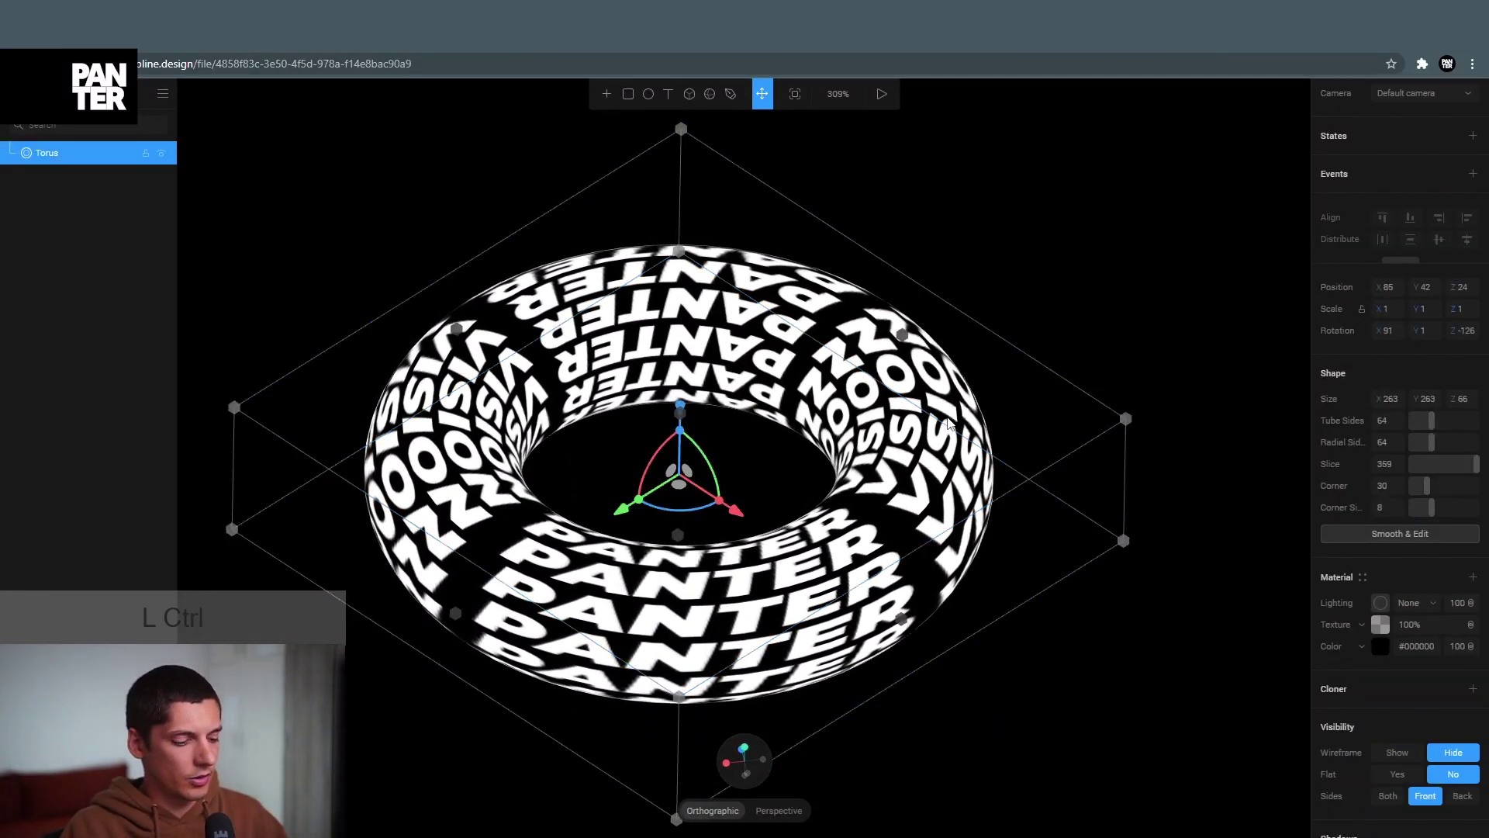
# Duplicate the torus and nudge the copy slightly down in a straightened side view.
pyautogui.hotkey('ctrl', 'd')
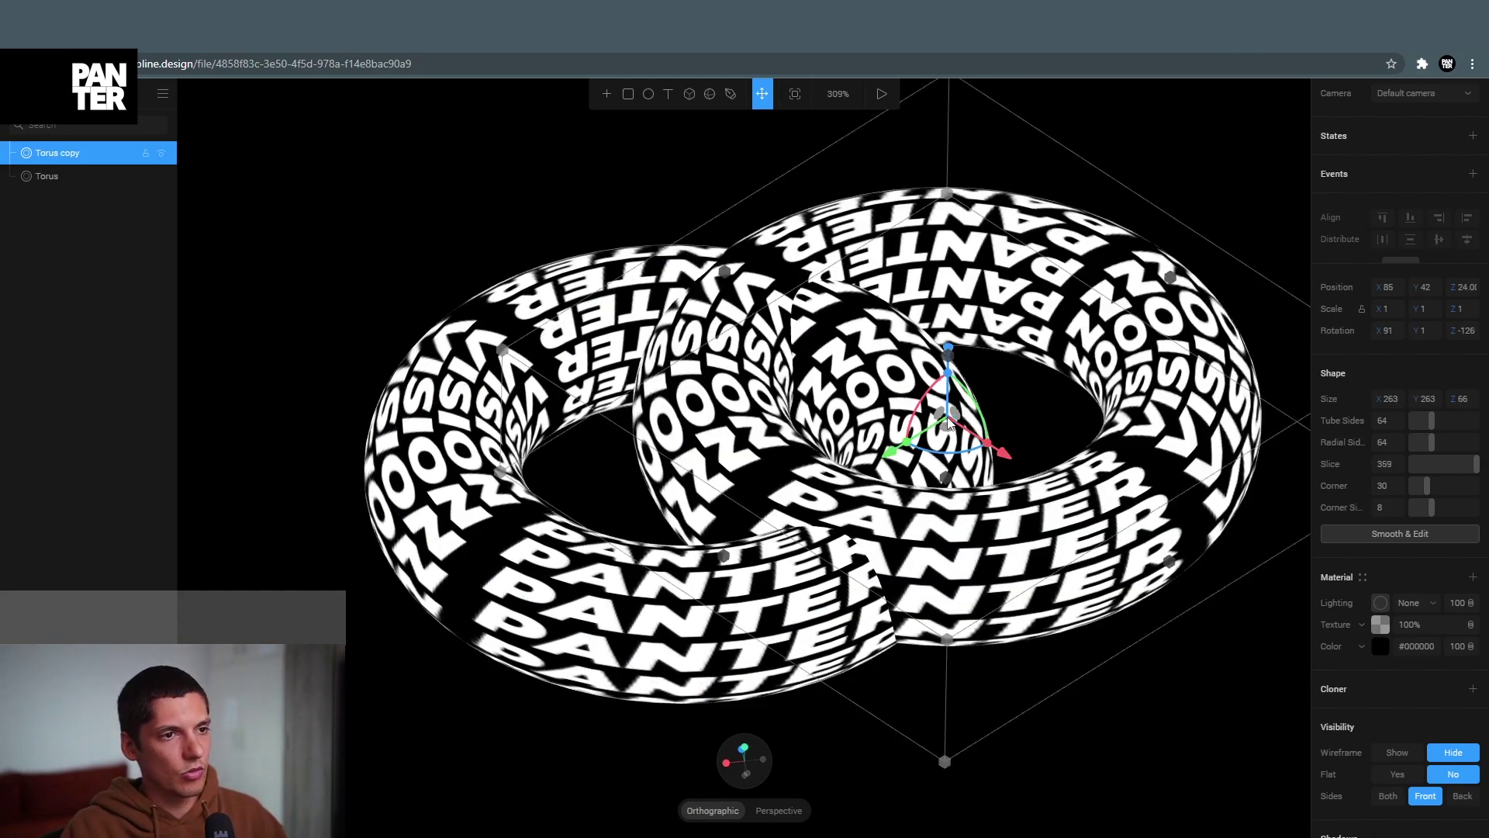
pyautogui.keyDown('alt'); pyautogui.moveTo(1058, 602); pyautogui.dragTo(1035, 587); pyautogui.keyUp('alt')
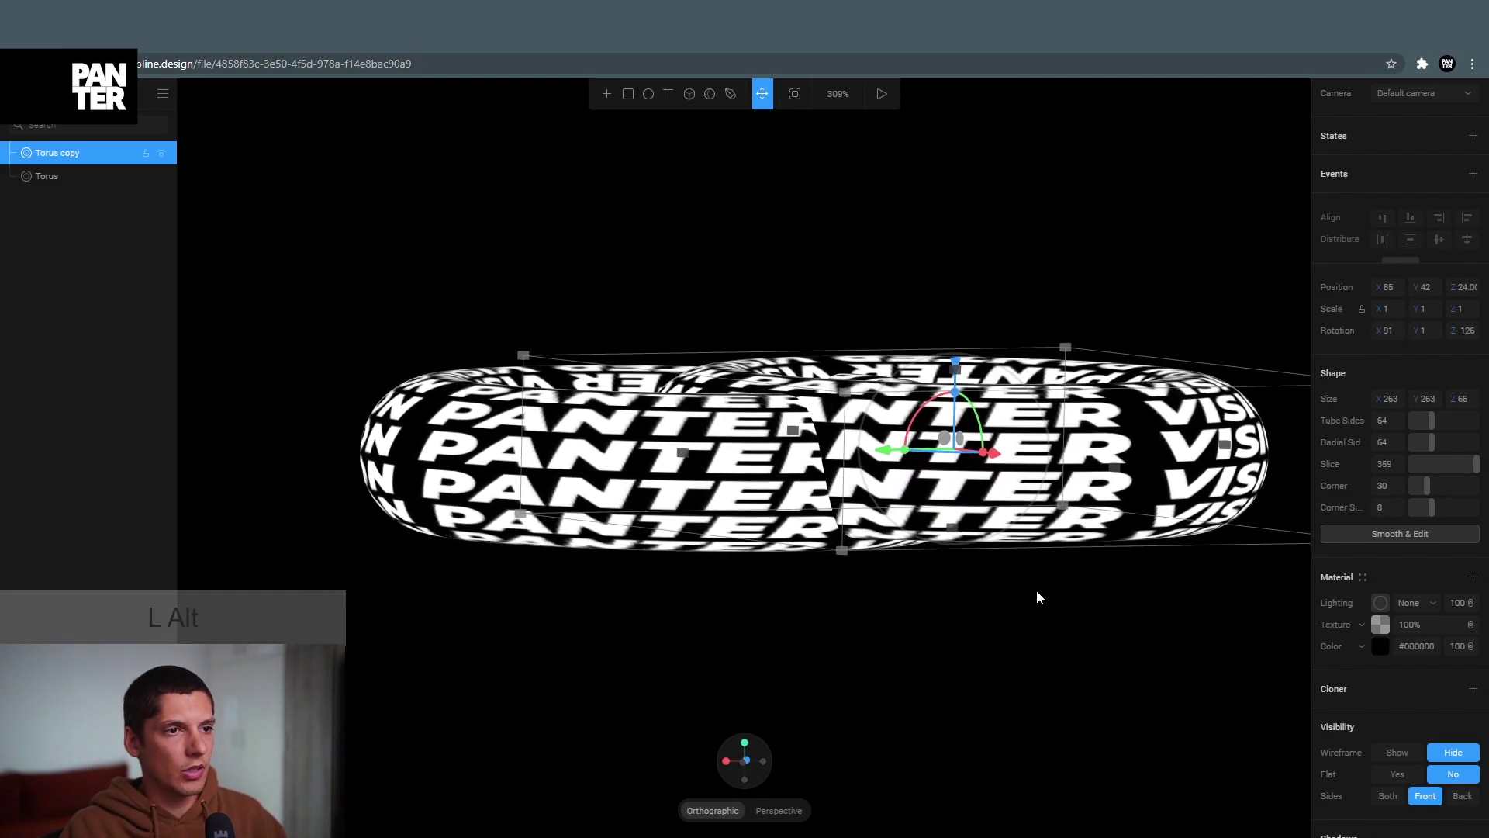
pyautogui.click(751, 759)
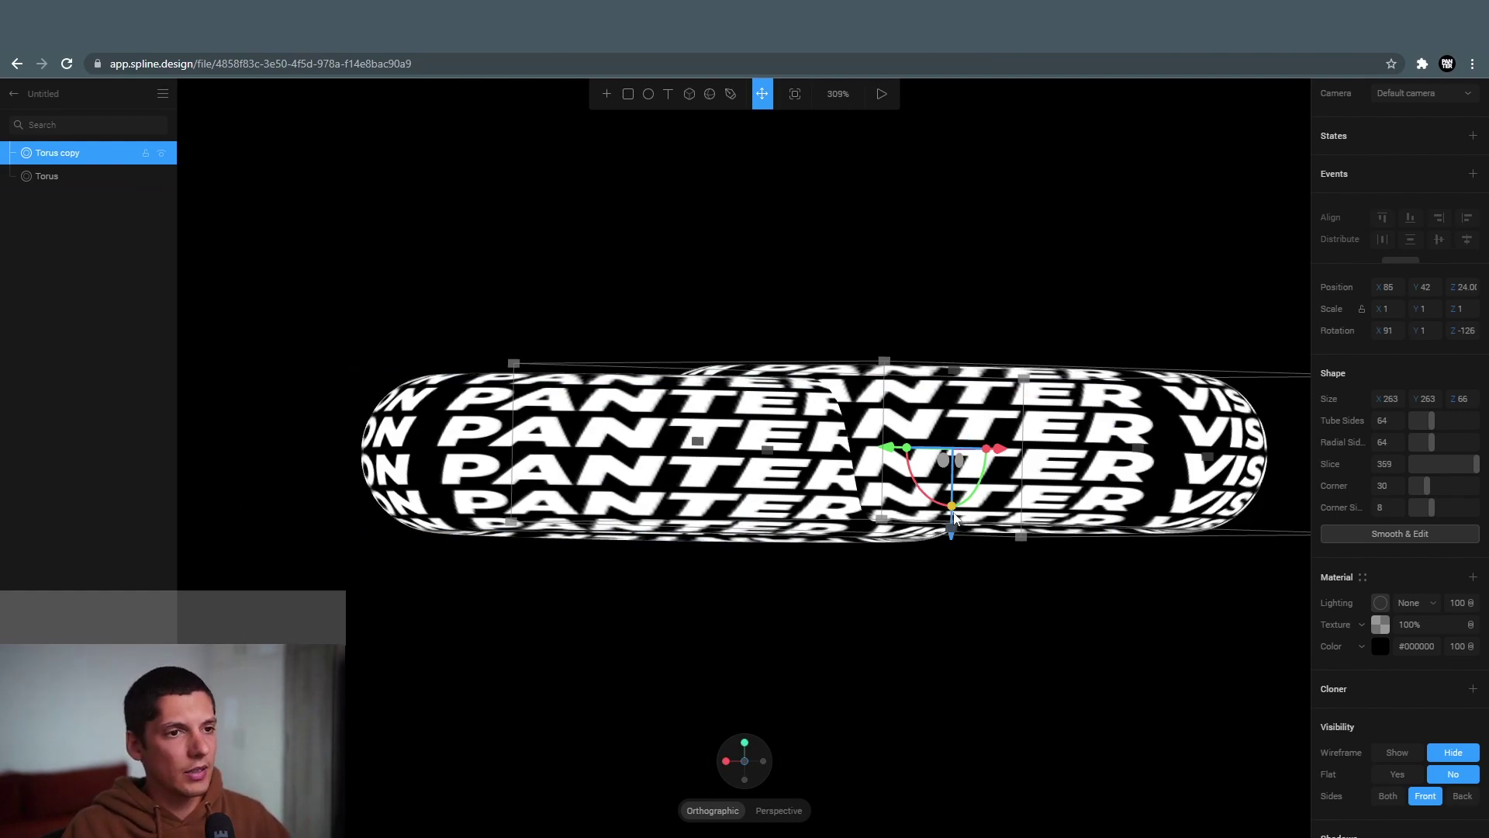
pyautogui.moveTo(952, 489); pyautogui.dragTo(953, 504)
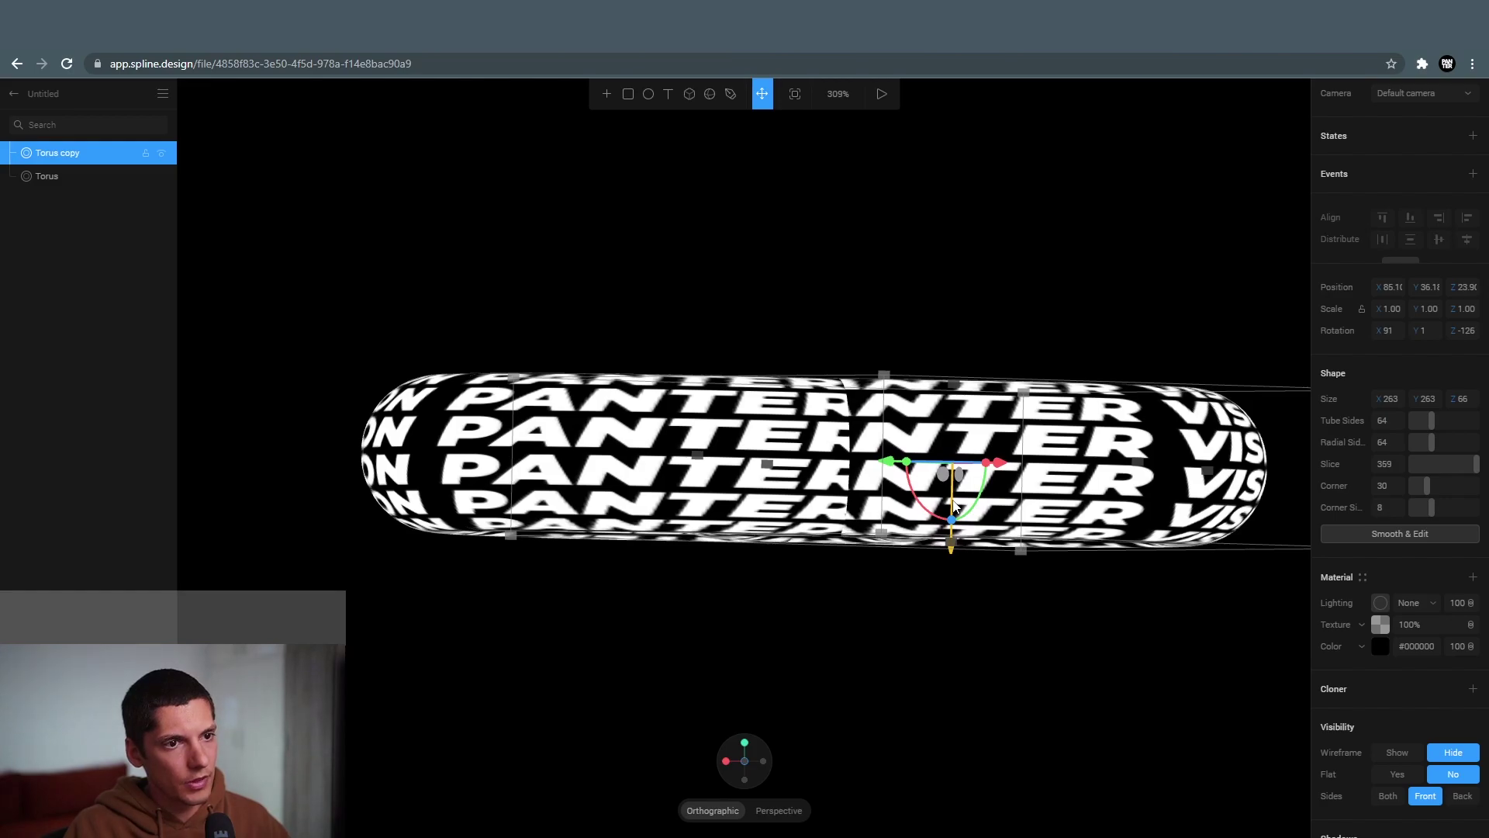
pyautogui.click(1067, 628)
# Move the copy through the original ring's hole so the two tori interlock.
pyautogui.moveTo(1156, 625)
pyautogui.keyDown('alt'); pyautogui.mouseDown()
pyautogui.moveTo(1064, 638)
pyautogui.moveTo(1071, 611)
pyautogui.moveTo(1057, 607)
pyautogui.moveTo(823, 577)
pyautogui.moveTo(882, 537)
pyautogui.moveTo(867, 559)
pyautogui.mouseUp(); pyautogui.keyUp('alt')
pyautogui.click(1070, 610)
pyautogui.hotkey('ctrl', 'a')
pyautogui.press('Escape')
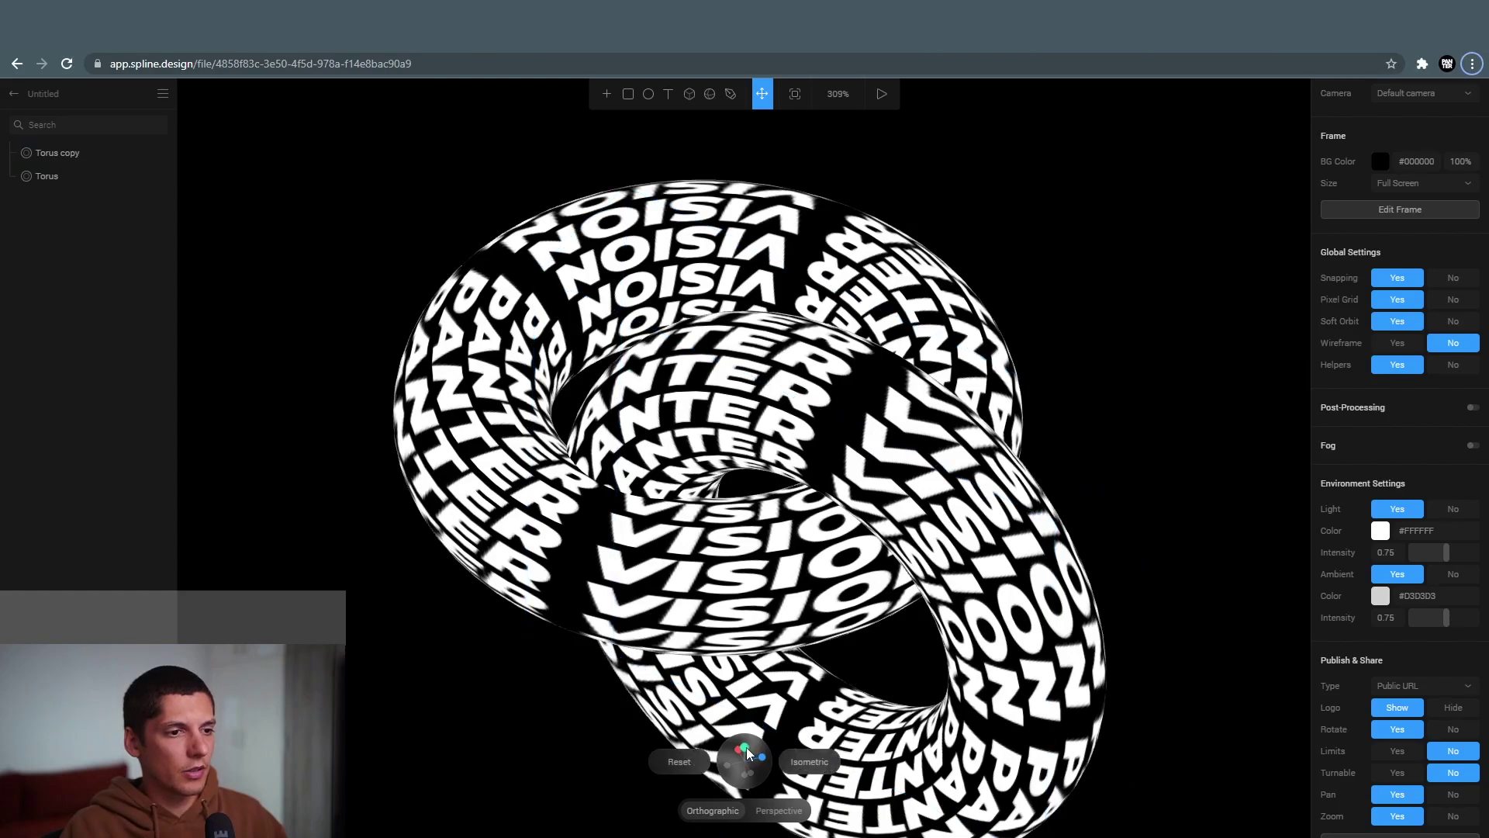
pyautogui.click(747, 750)
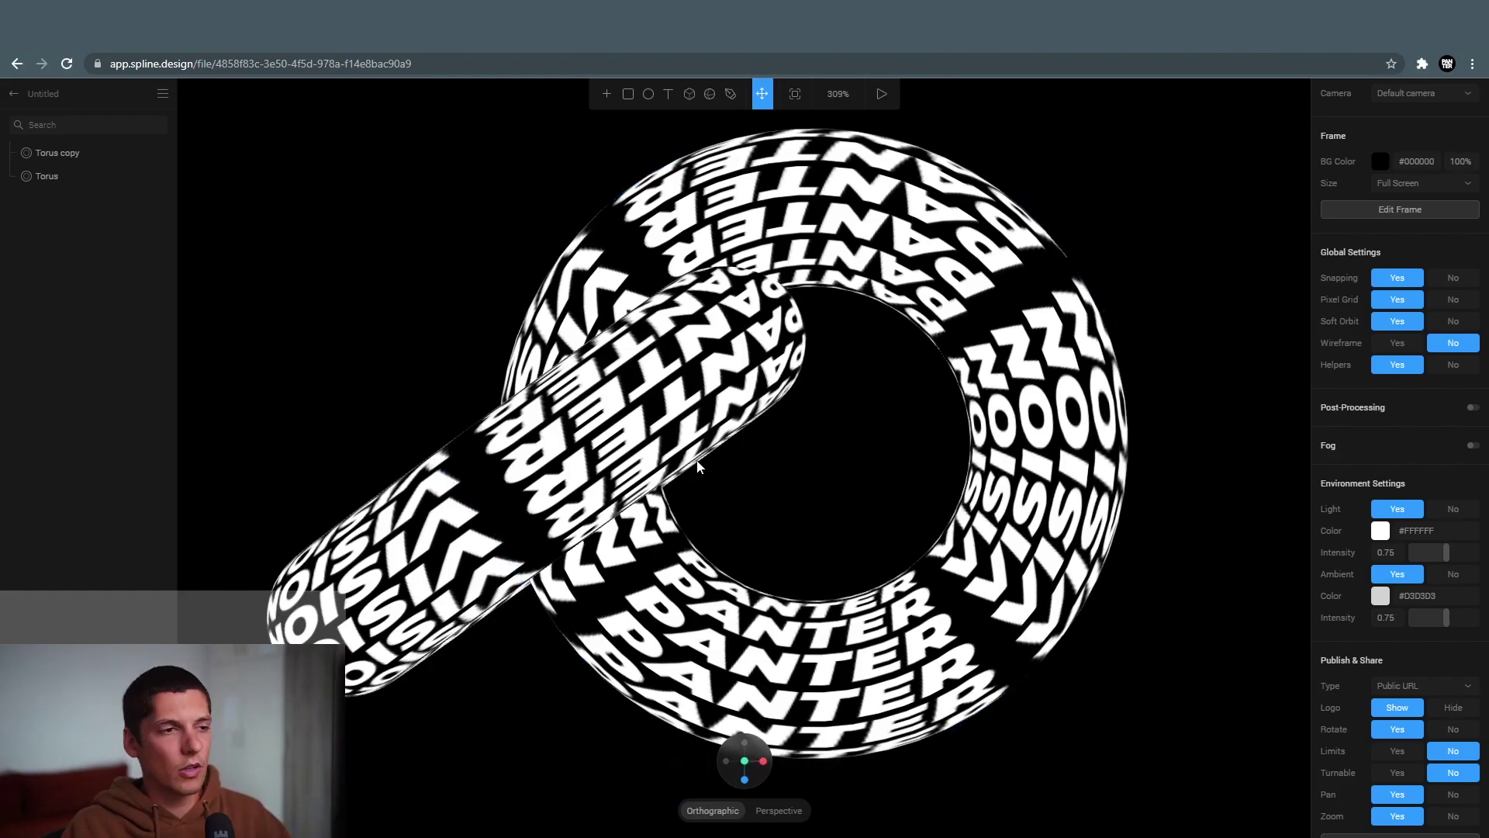
pyautogui.click(546, 398)
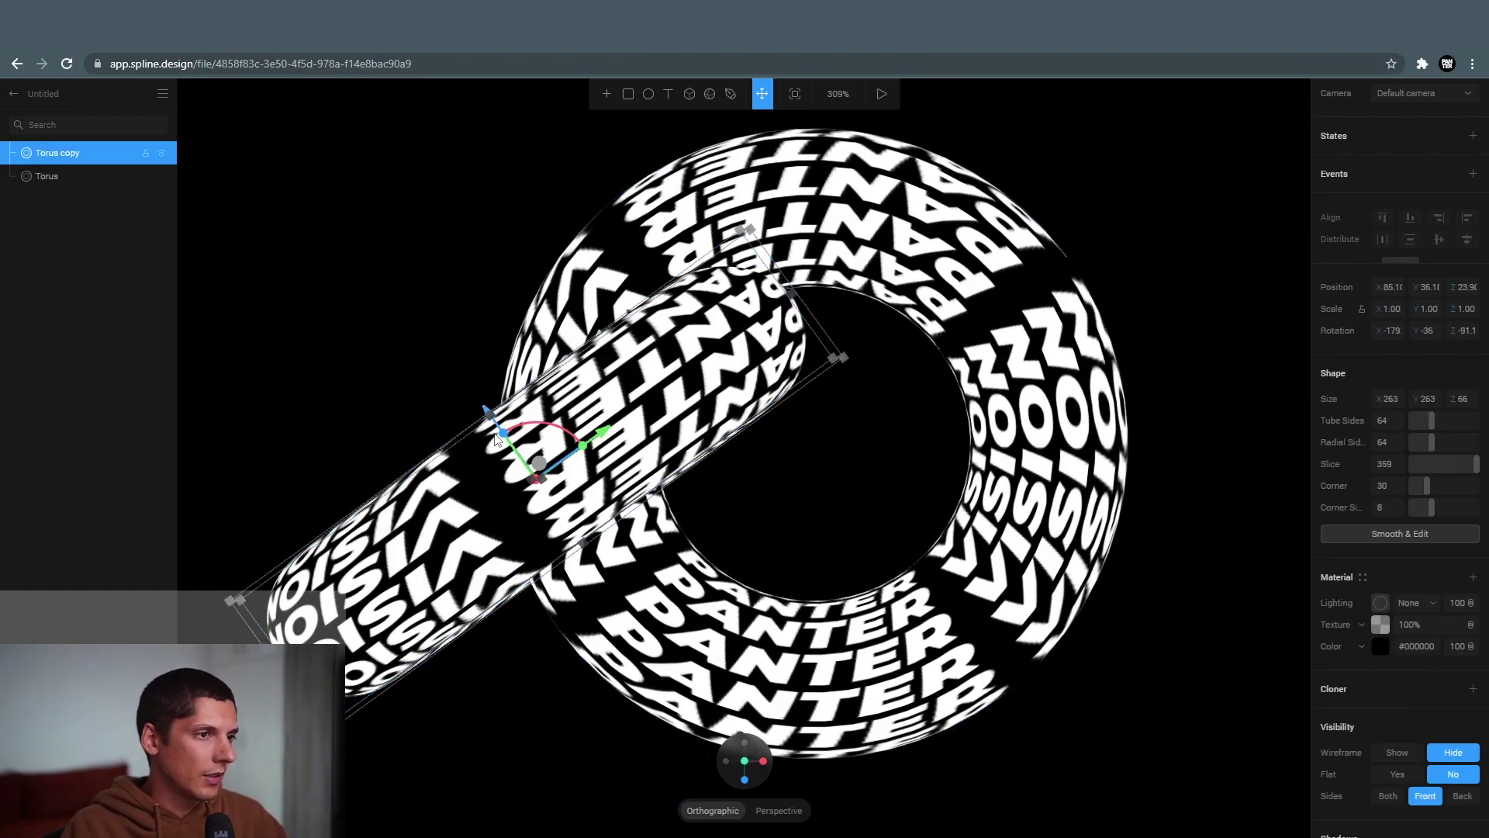
pyautogui.moveTo(498, 431); pyautogui.dragTo(595, 531)
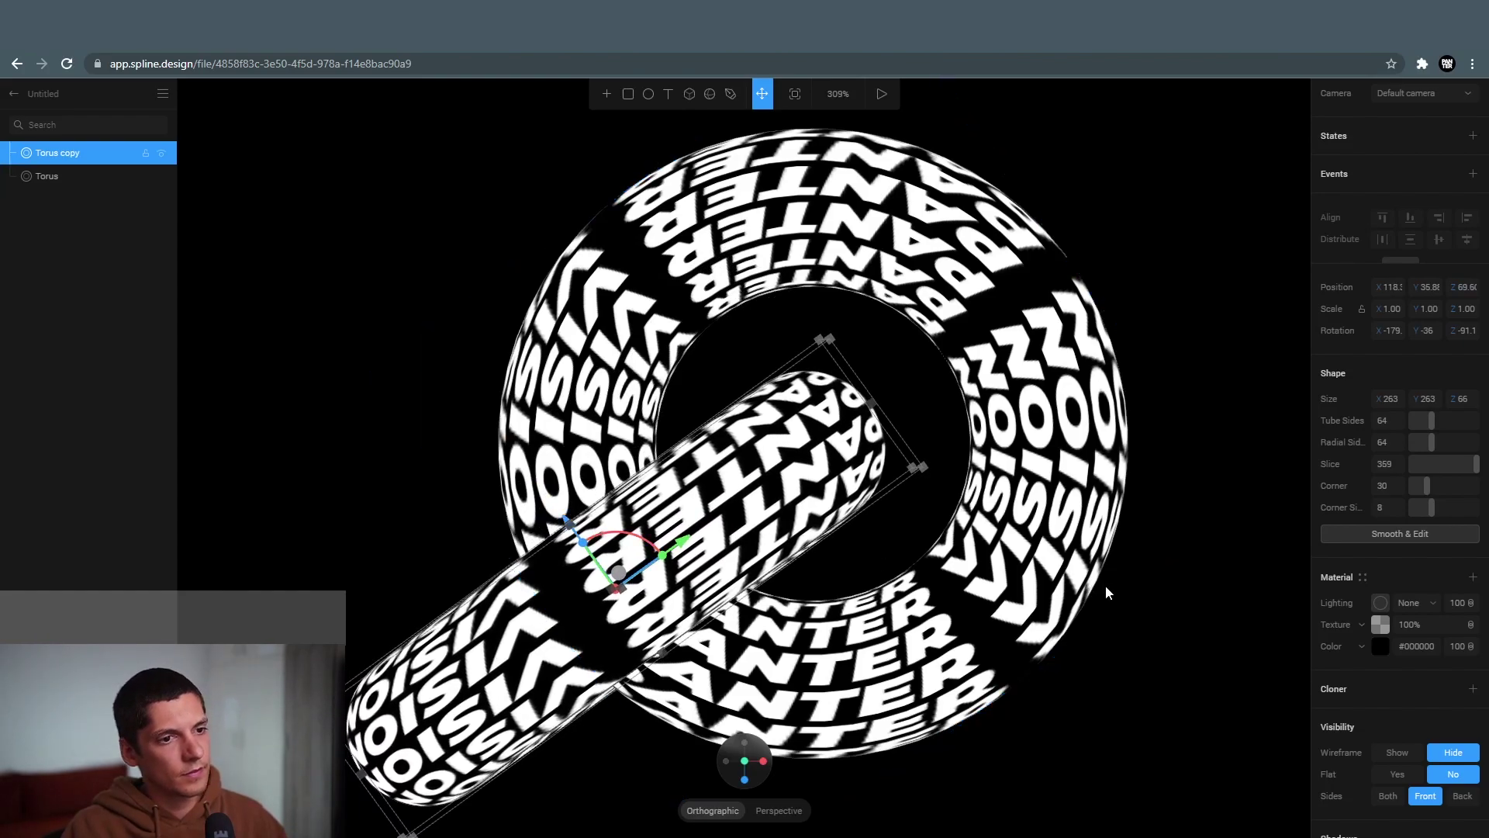
pyautogui.click(1144, 646)
pyautogui.moveTo(1145, 646)
pyautogui.keyDown('alt'); pyautogui.mouseDown()
pyautogui.moveTo(1094, 616)
pyautogui.moveTo(1210, 615)
pyautogui.moveTo(1179, 405)
pyautogui.moveTo(555, 494)
pyautogui.mouseUp(); pyautogui.keyUp('alt')
pyautogui.click(555, 495)
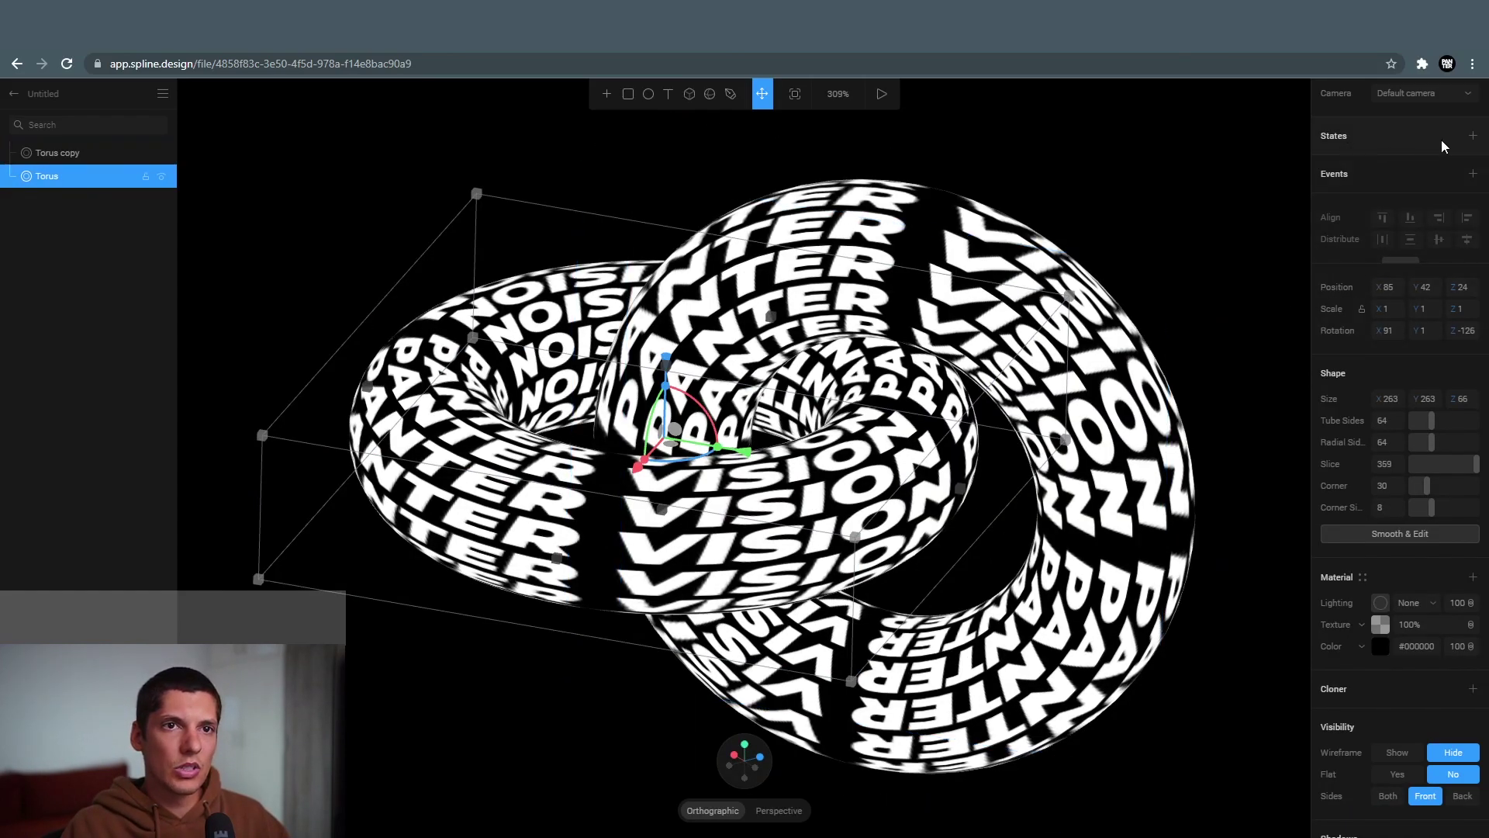
# Add State 1 to the Torus and shift its texture Offset Y to about 0.39.
pyautogui.click(1473, 140)
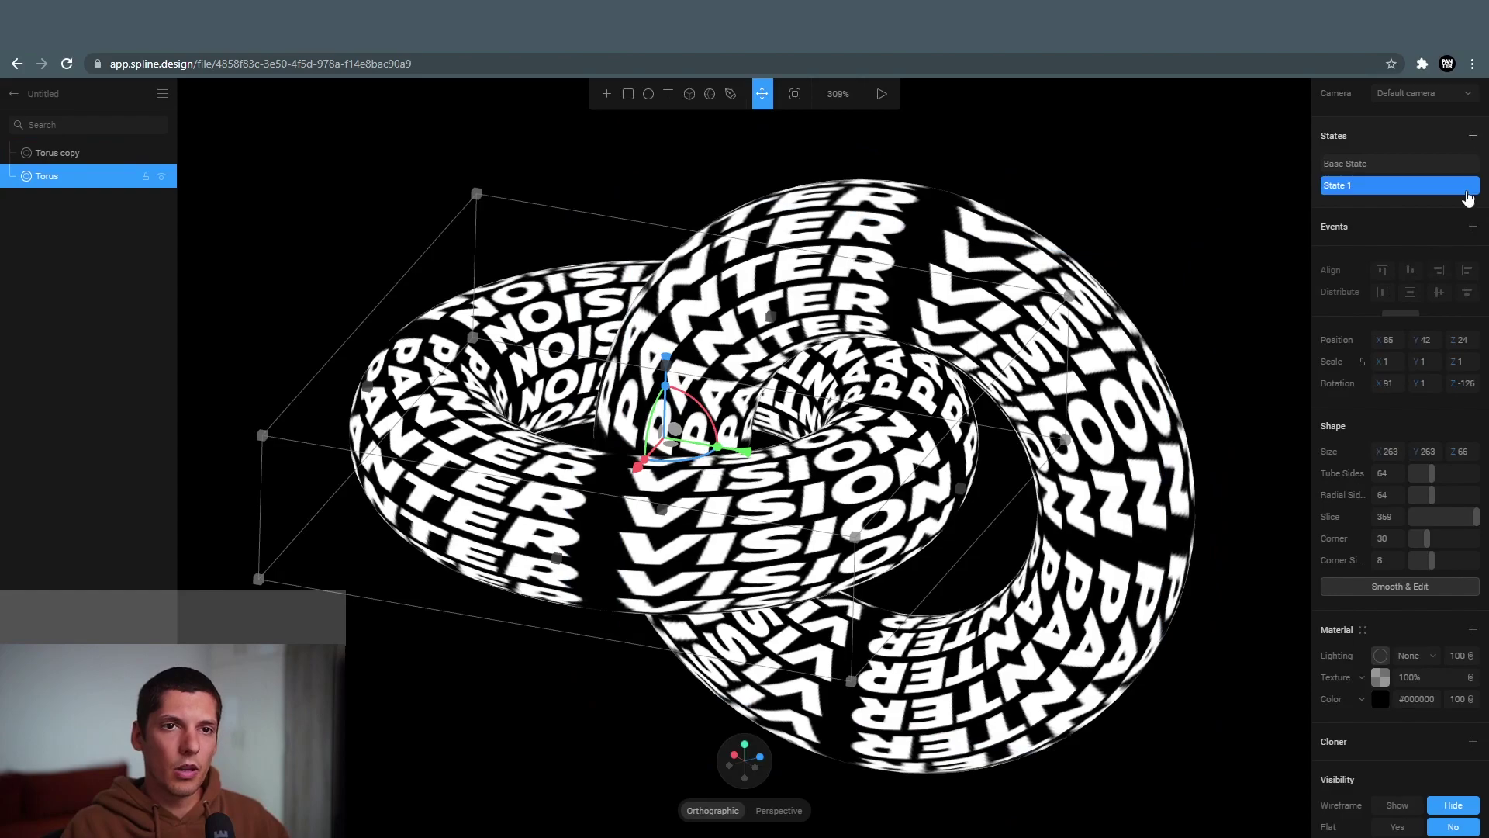
pyautogui.scroll(-2, 1416, 475)
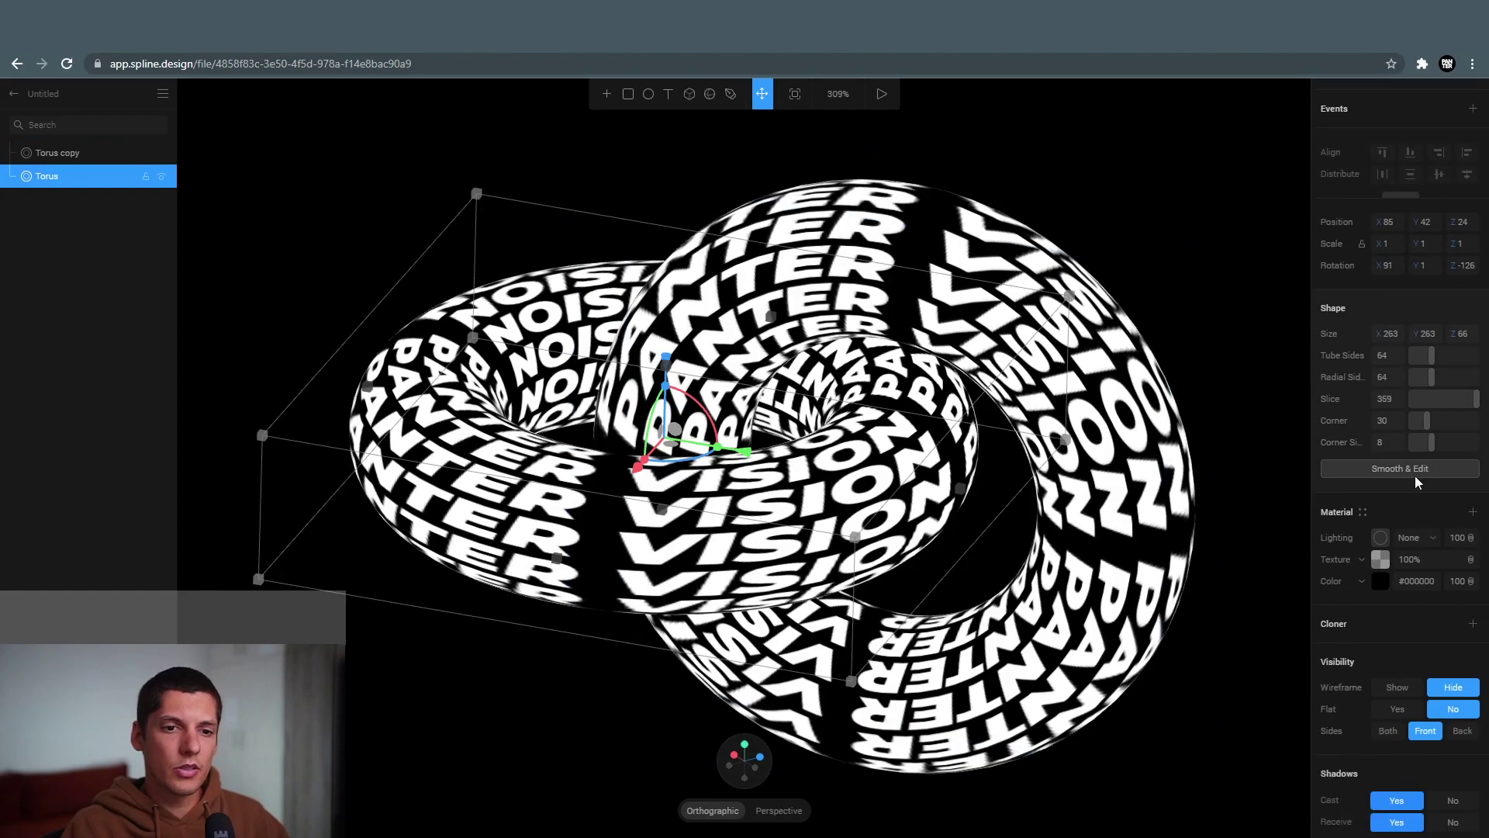
pyautogui.click(1381, 552)
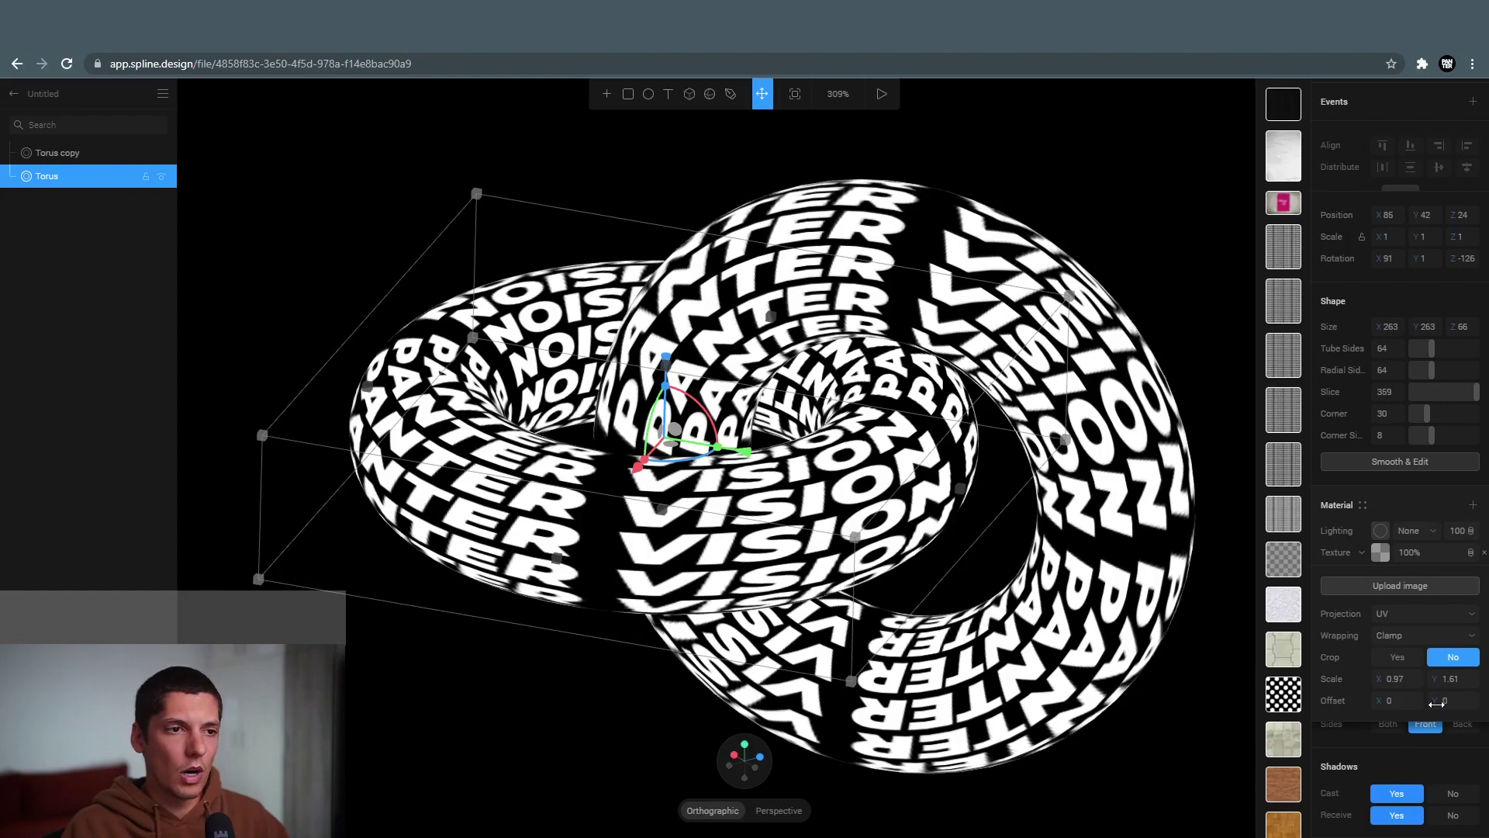
pyautogui.moveTo(1437, 702); pyautogui.dragTo(1473, 704)
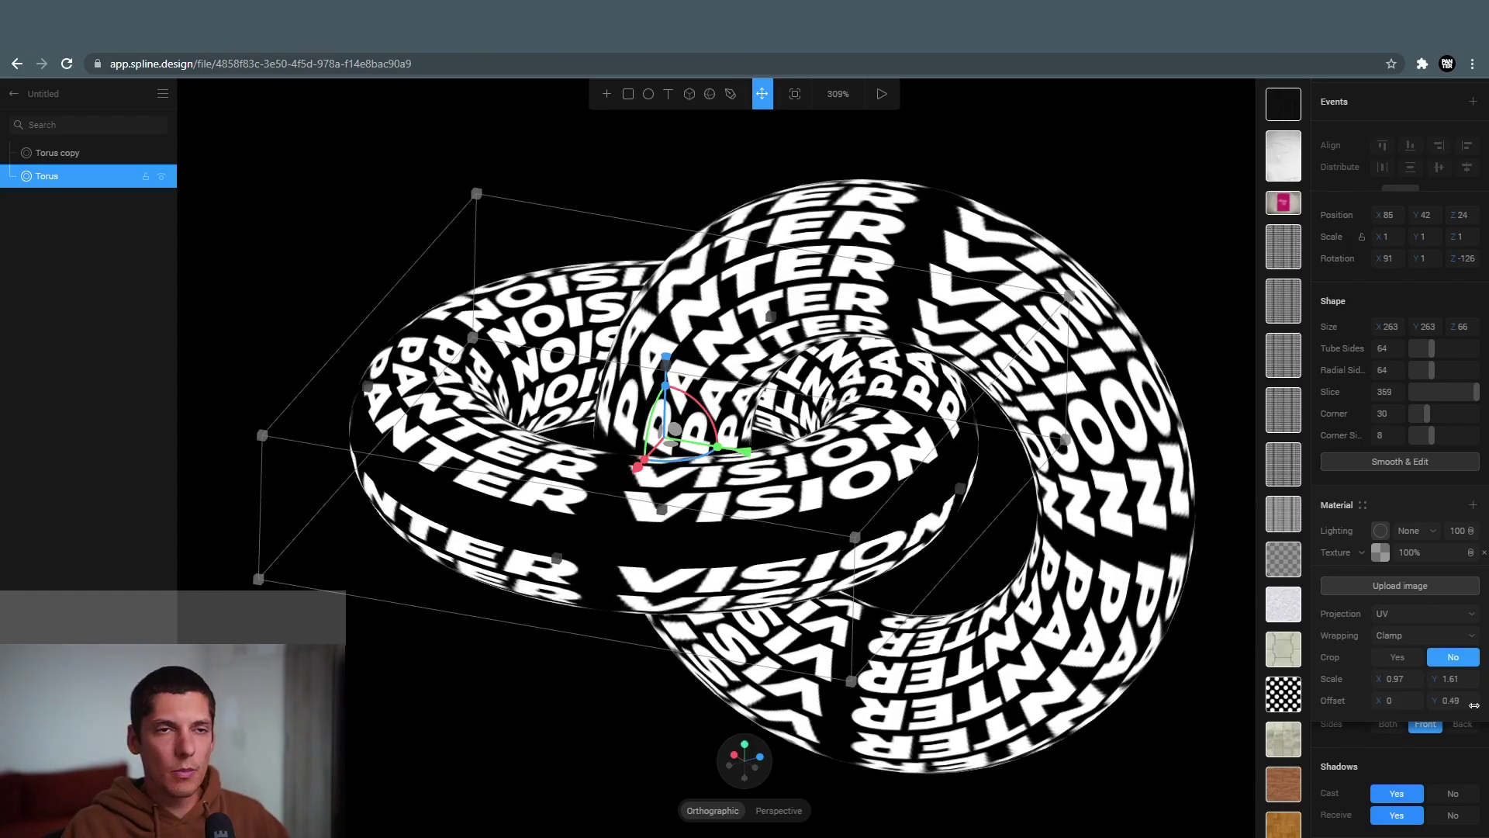
pyautogui.moveTo(1474, 704); pyautogui.dragTo(1466, 704)
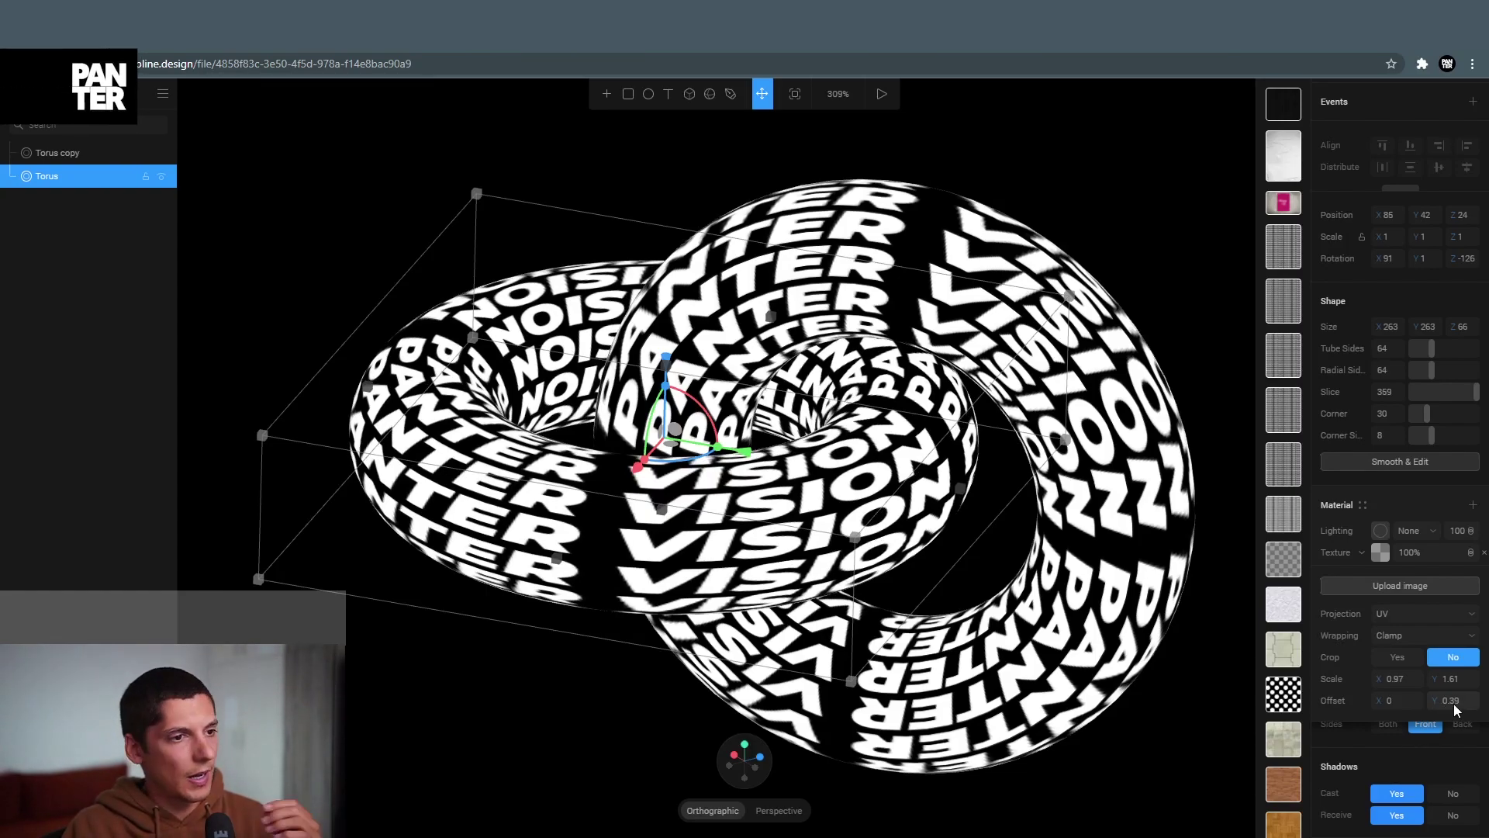
# Add a Start event to the Torus with repeat on, linear transition and 5-second duration.
pyautogui.click(1167, 169)
pyautogui.click(467, 385)
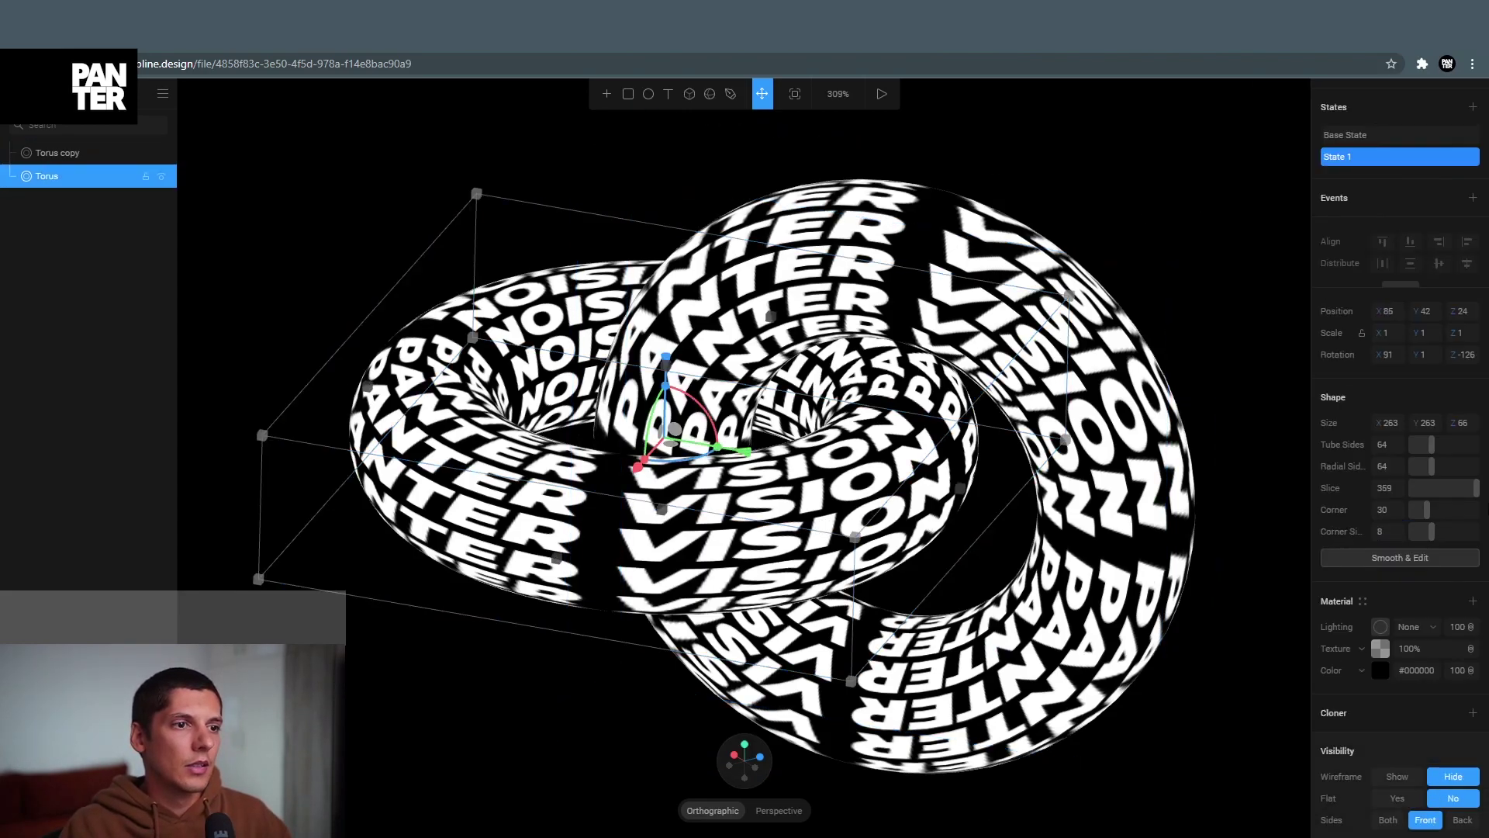
pyautogui.scroll(2, 1397, 275)
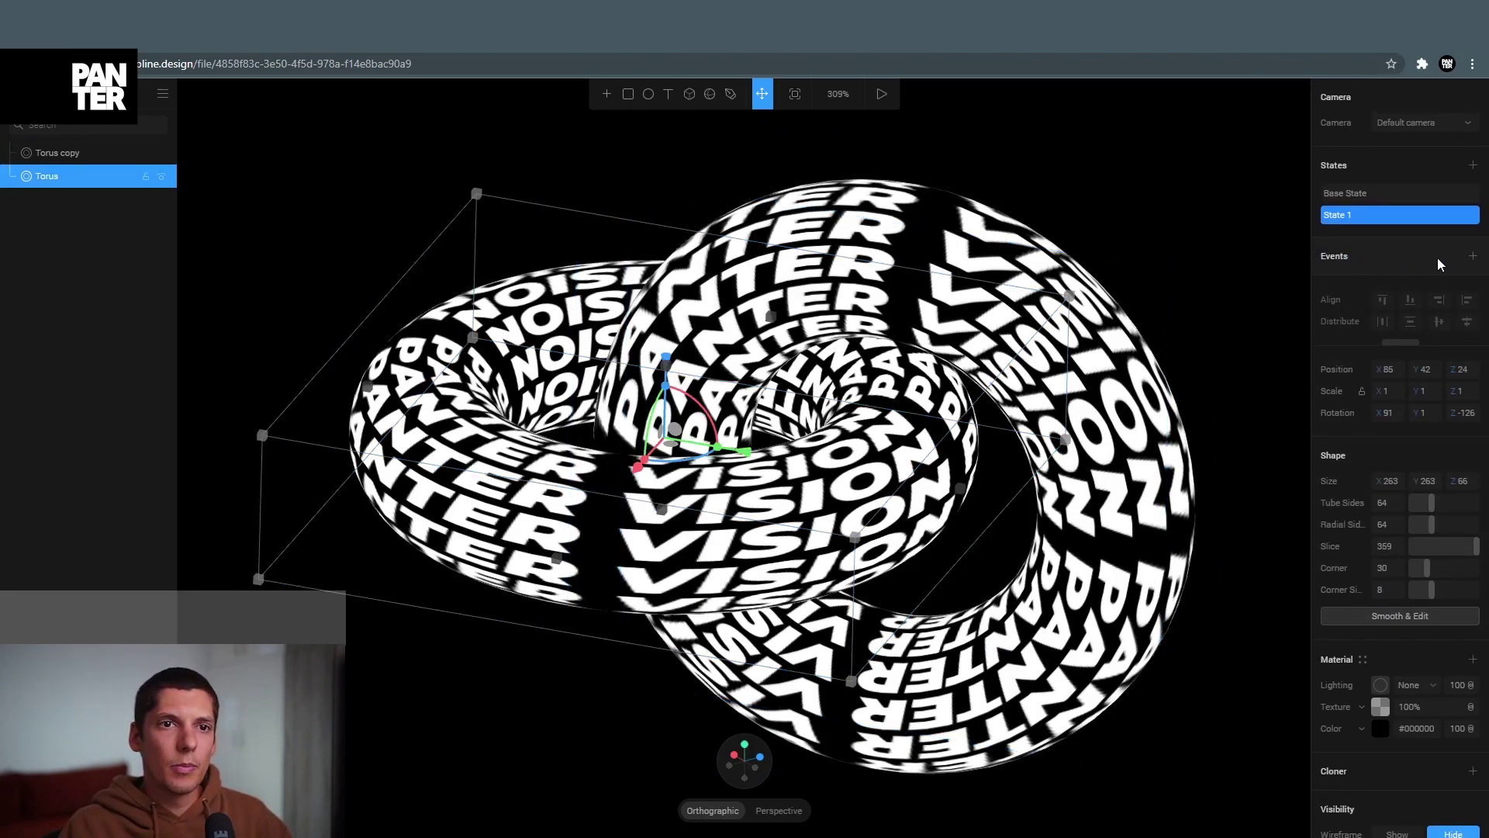
pyautogui.click(1473, 257)
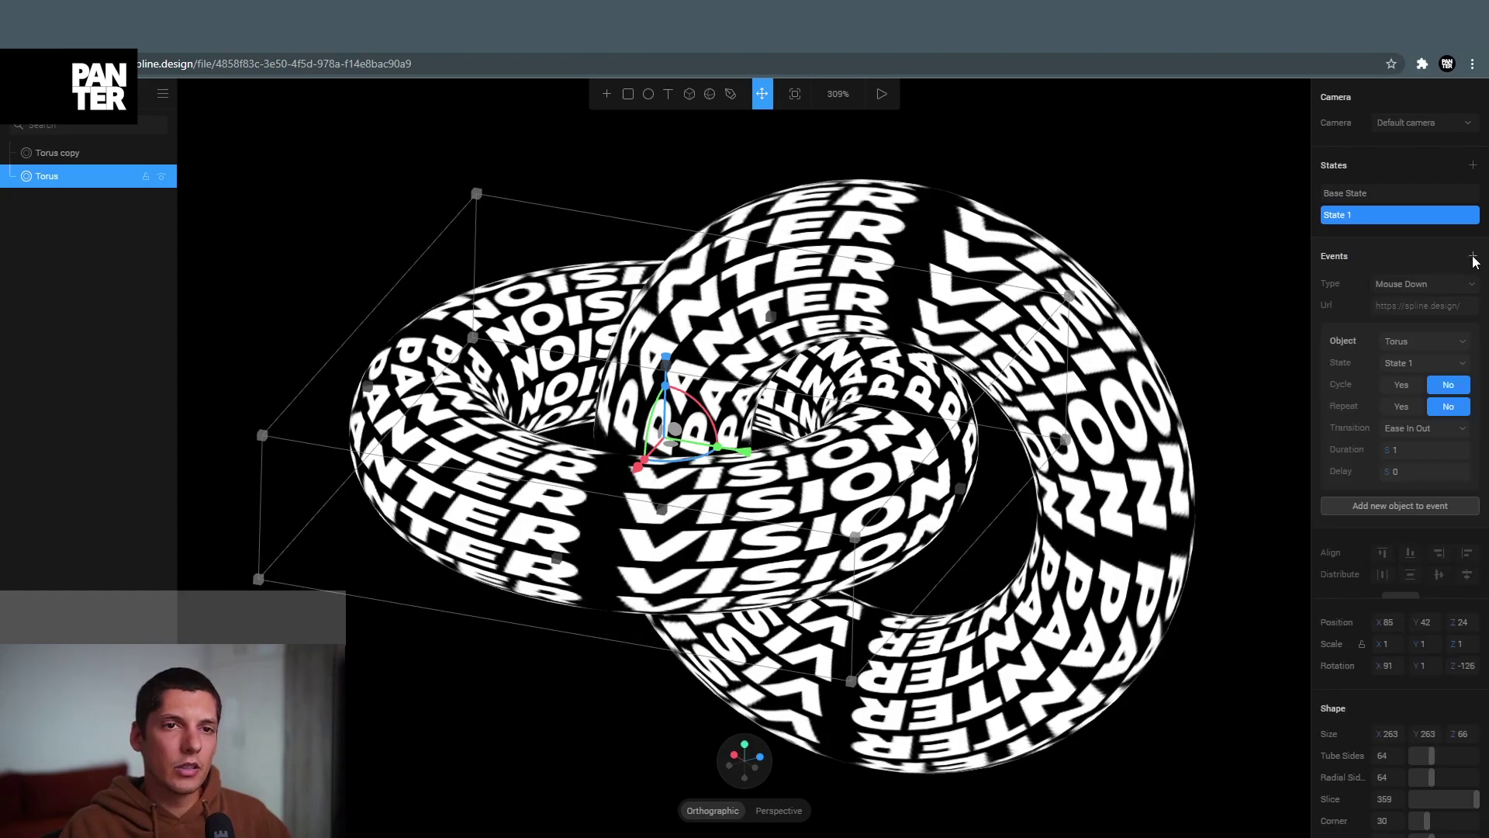
pyautogui.click(1414, 283)
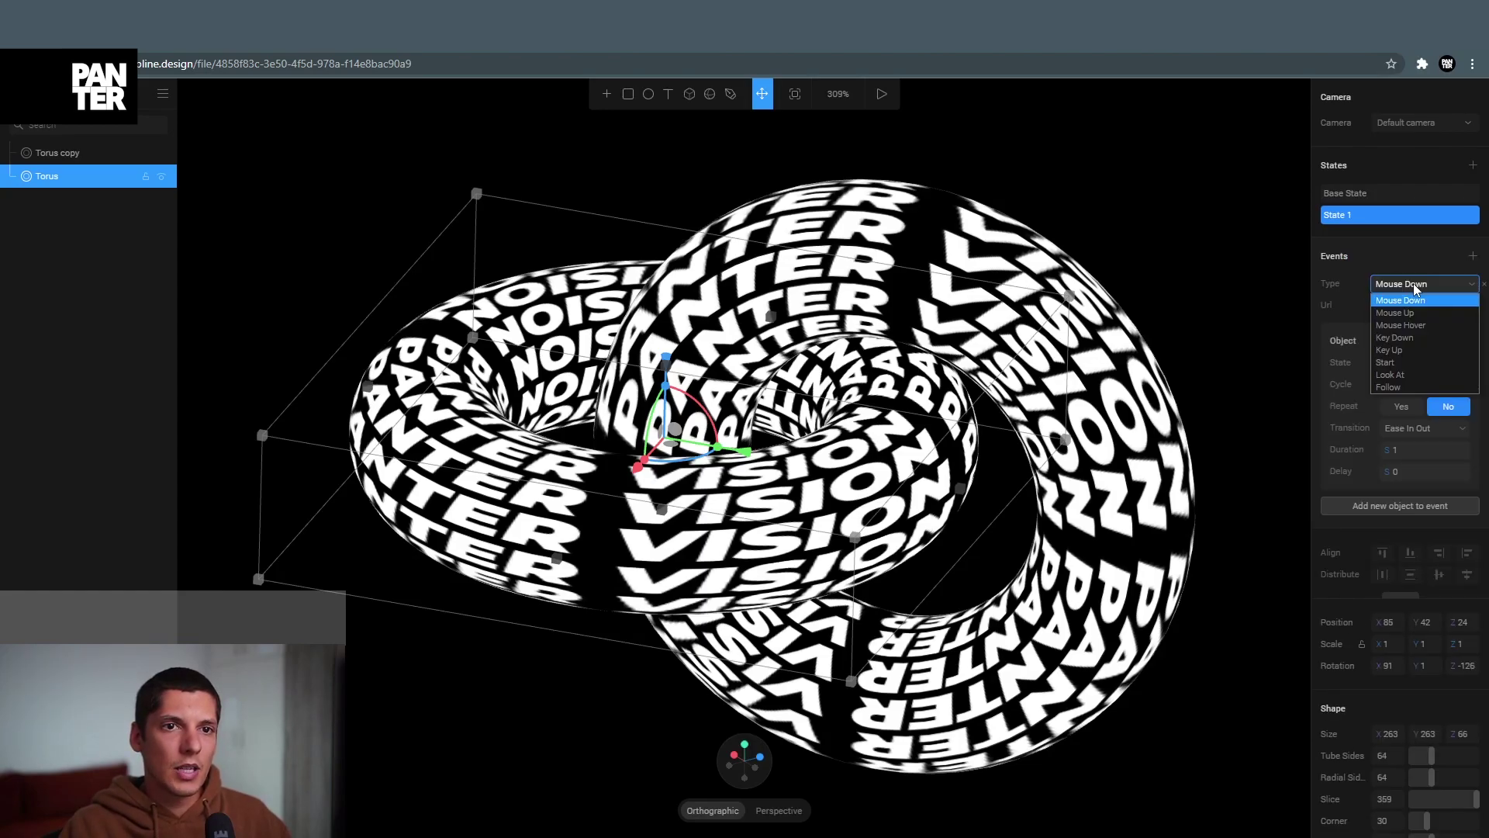
pyautogui.click(1399, 361)
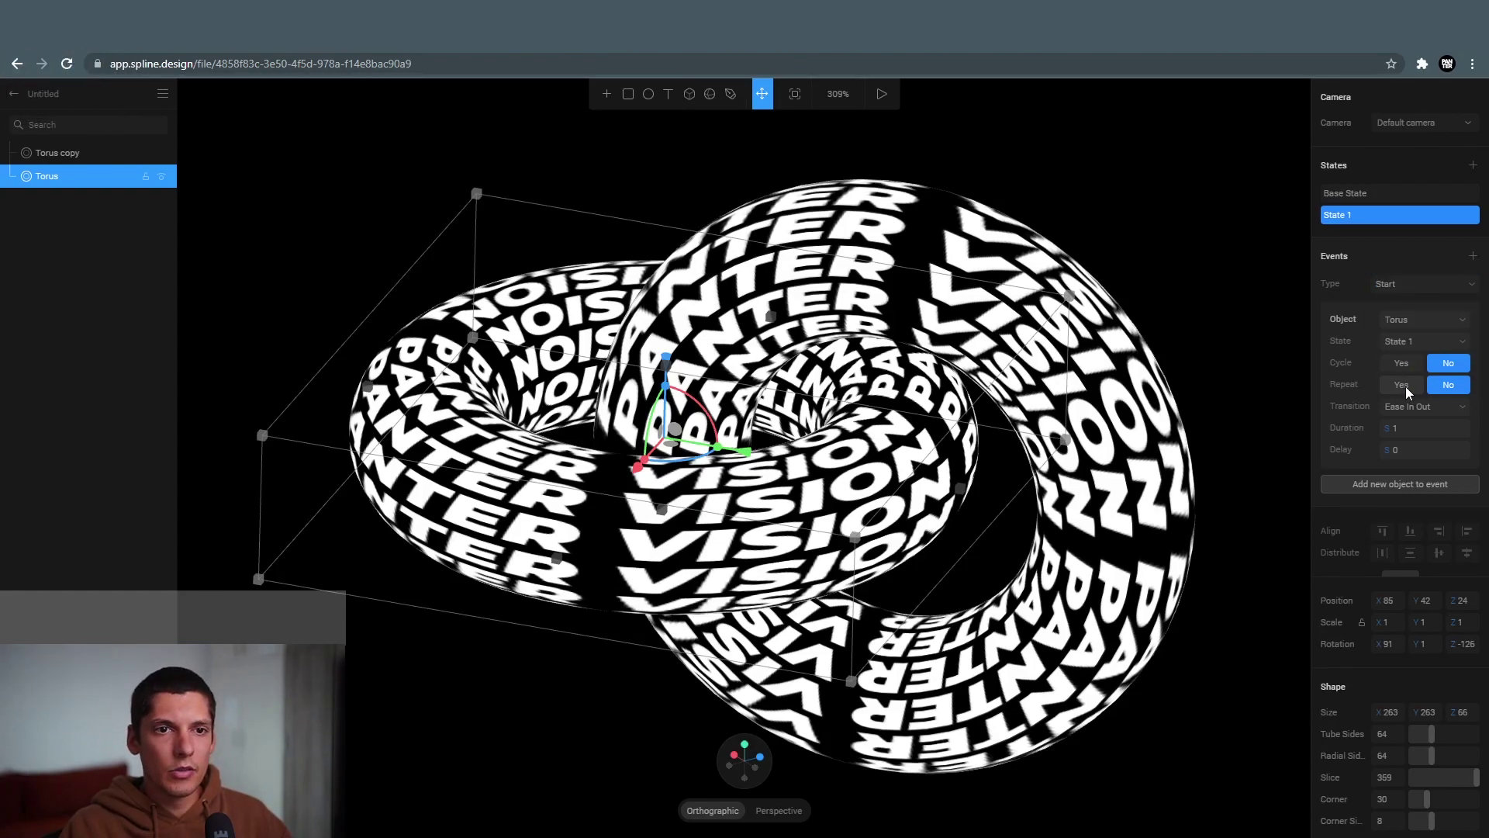
pyautogui.click(1406, 390)
pyautogui.click(1407, 404)
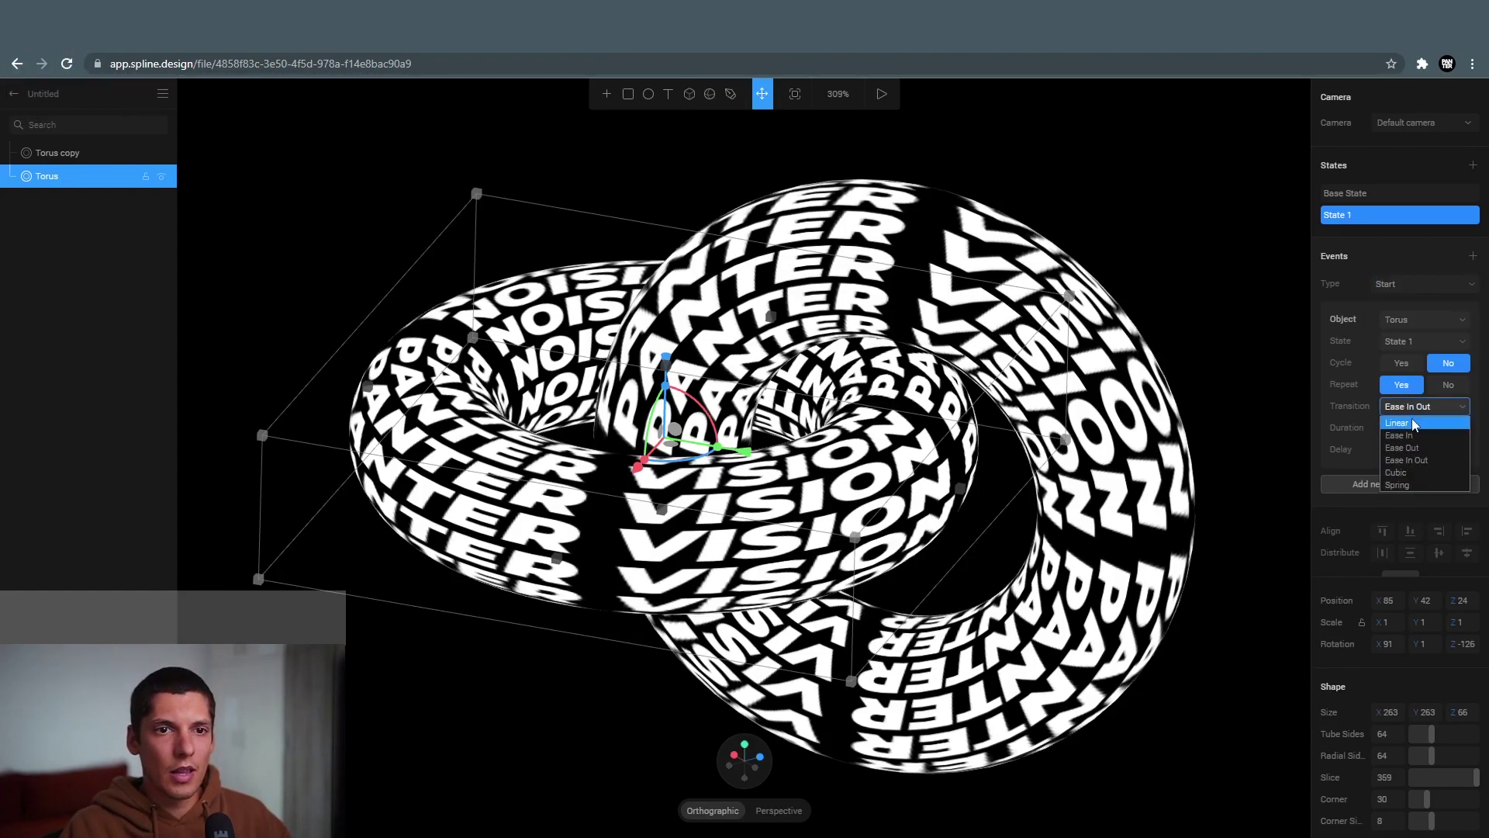
pyautogui.click(1406, 423)
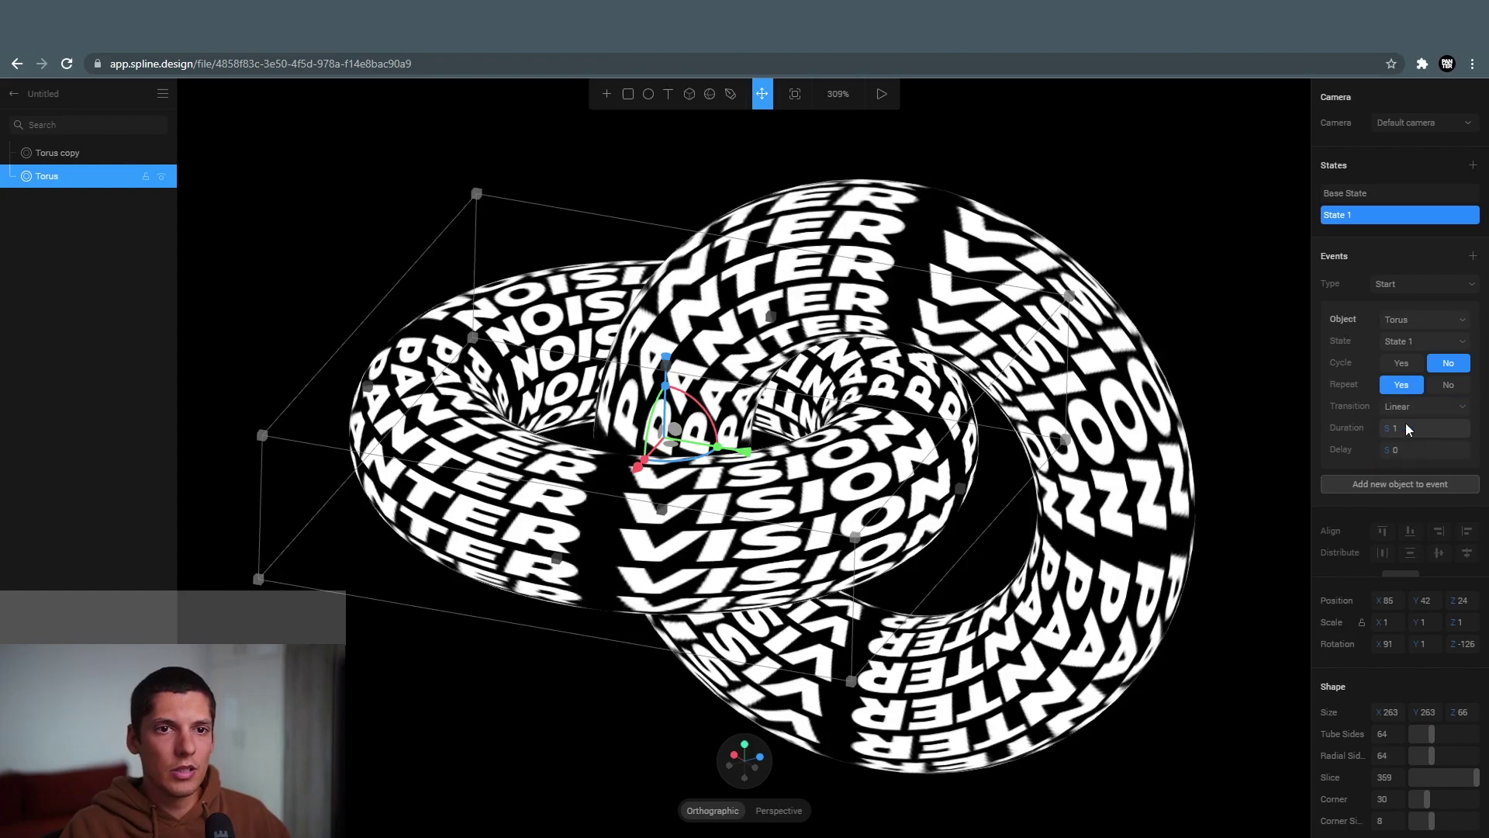
pyautogui.click(1404, 428)
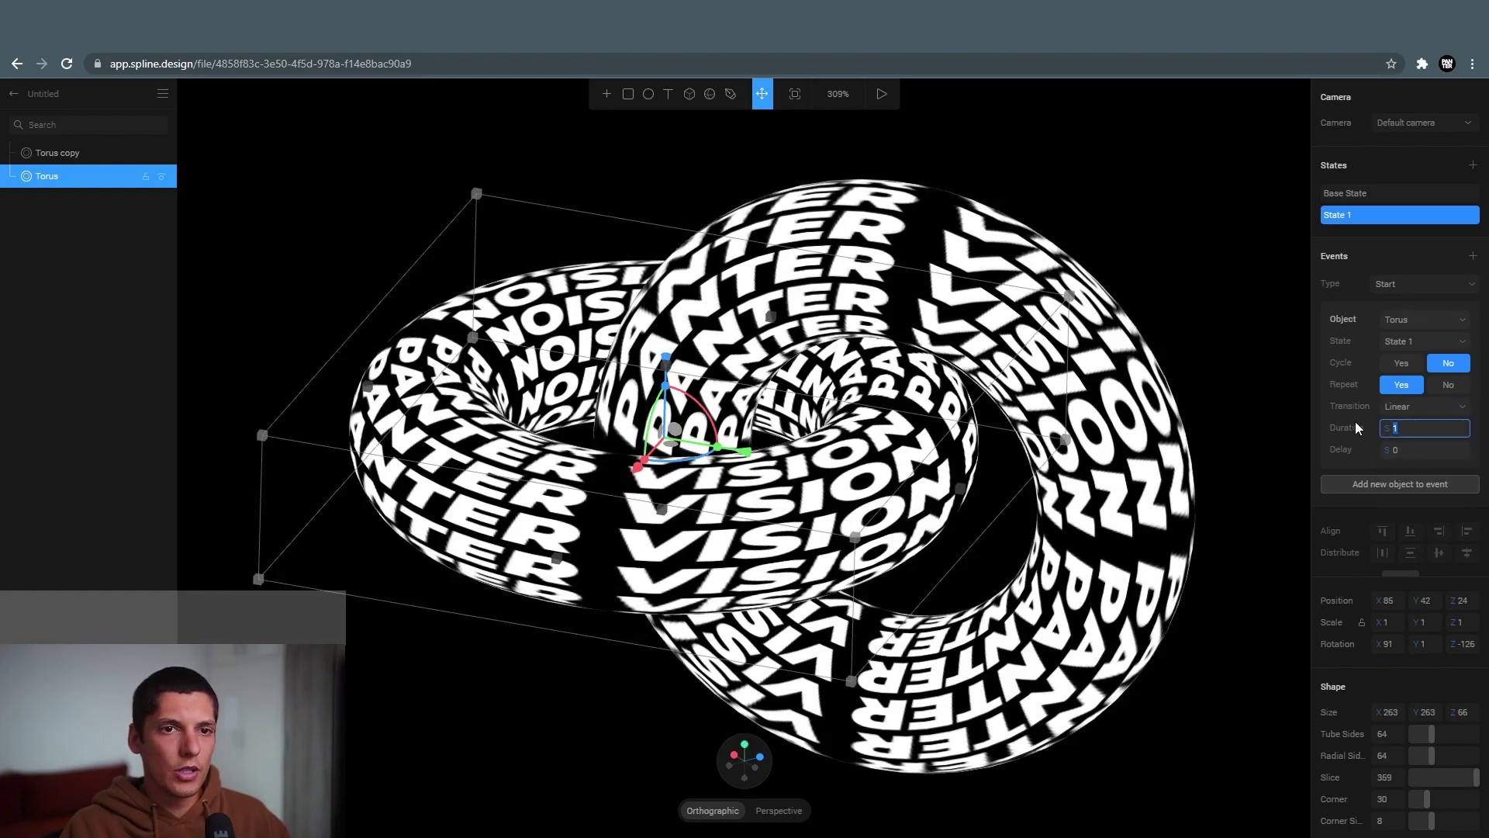
pyautogui.write('5')
pyautogui.press('Return')
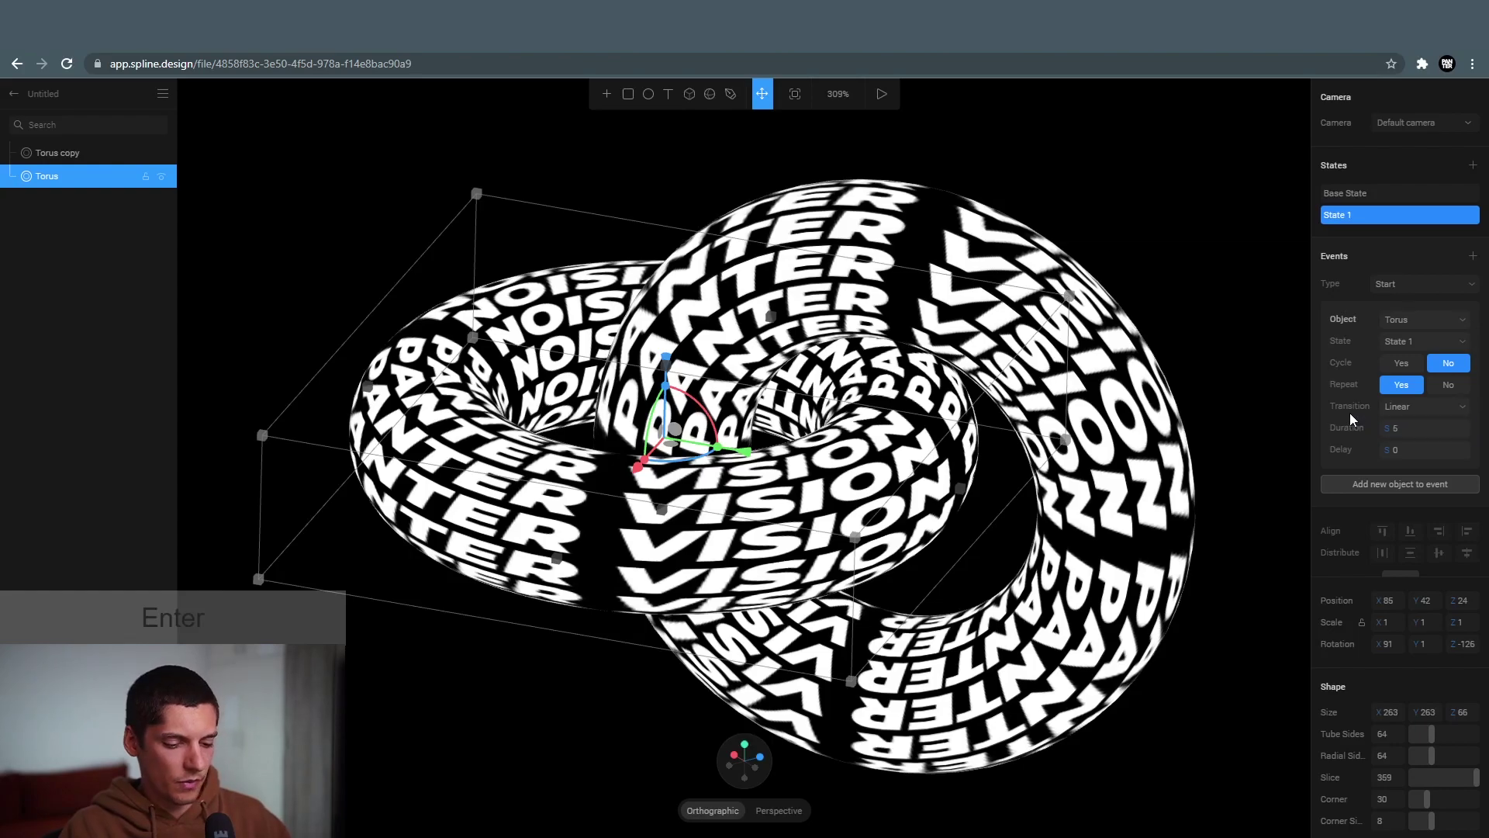
# Preview the scene, then shorten the Torus event duration to 4 seconds.
pyautogui.click(882, 93)
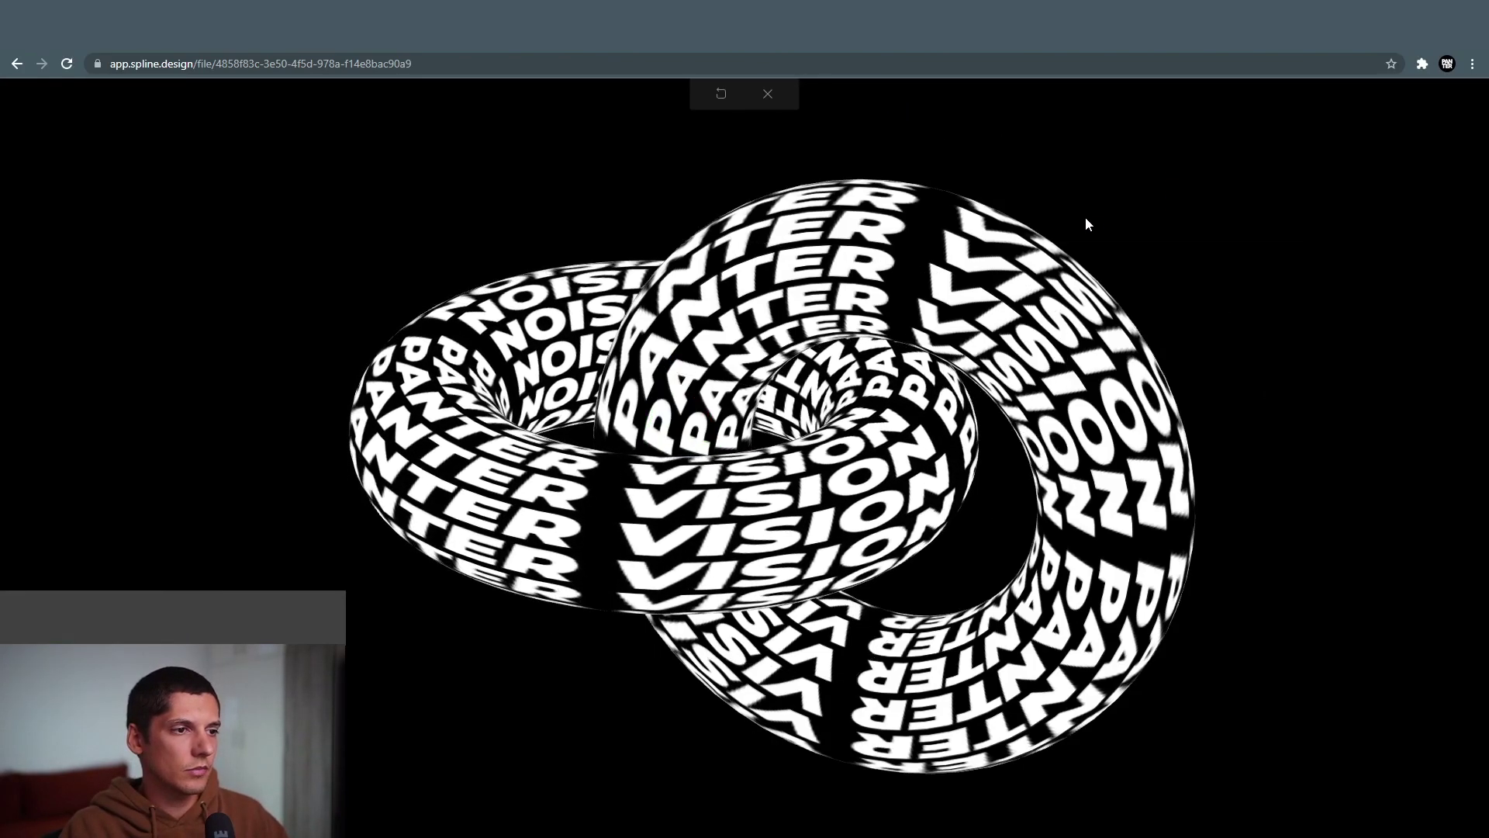
pyautogui.press('alt')
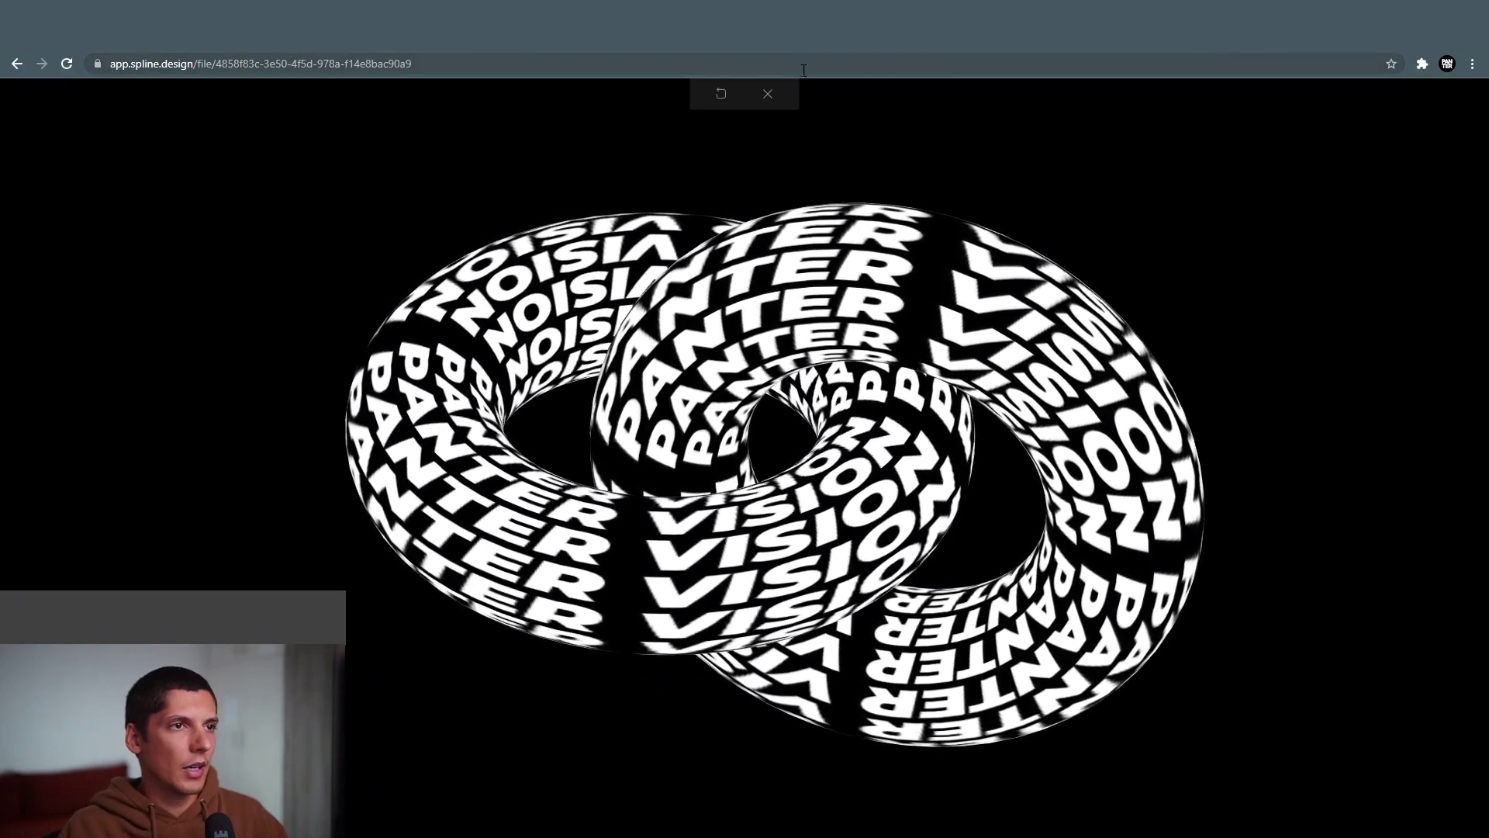
pyautogui.click(767, 93)
pyautogui.press('alt')
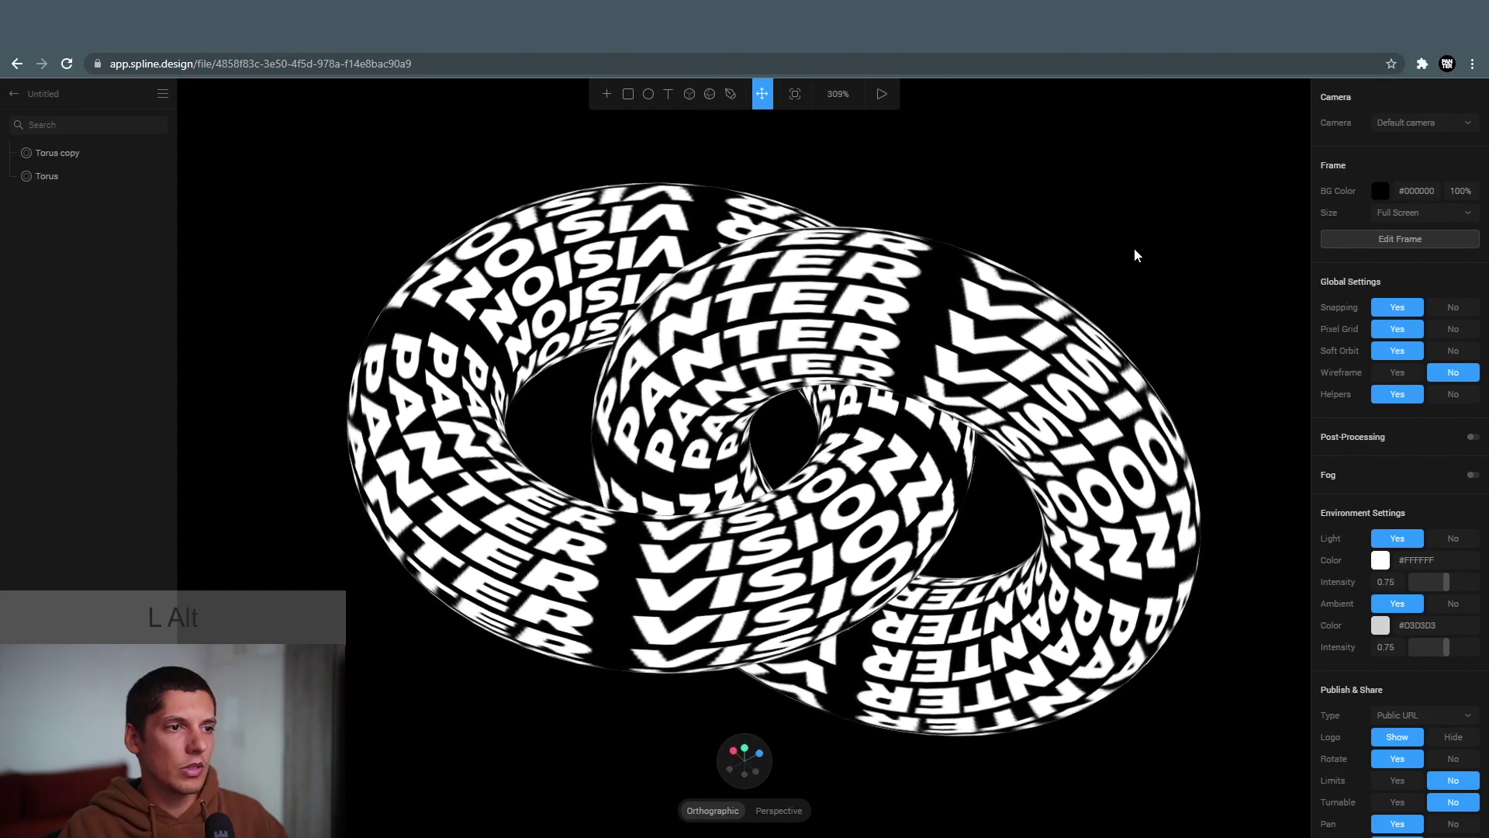
pyautogui.click(862, 468)
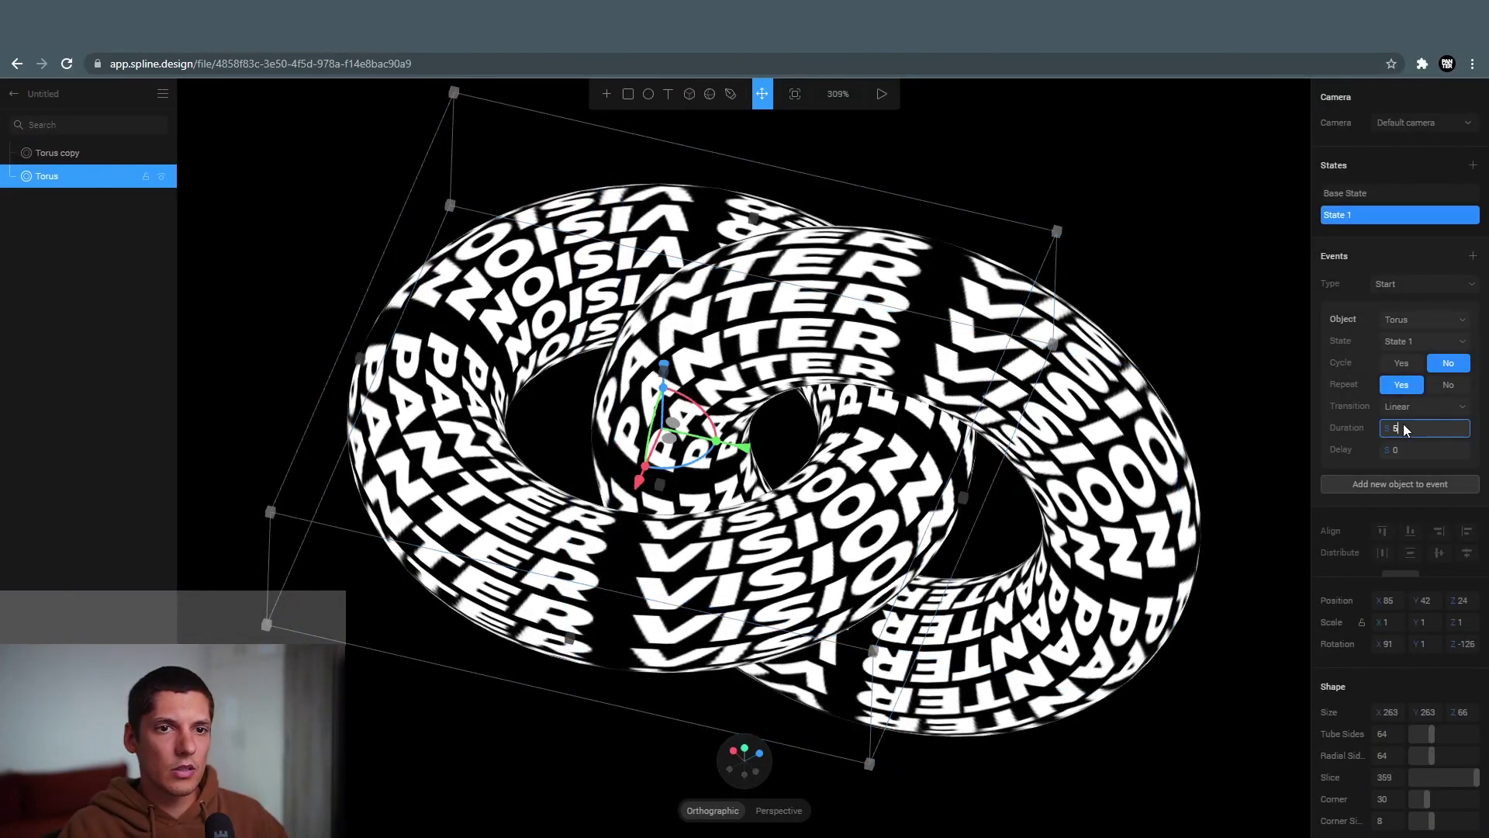
pyautogui.press('BackSpace')
pyautogui.write('4')
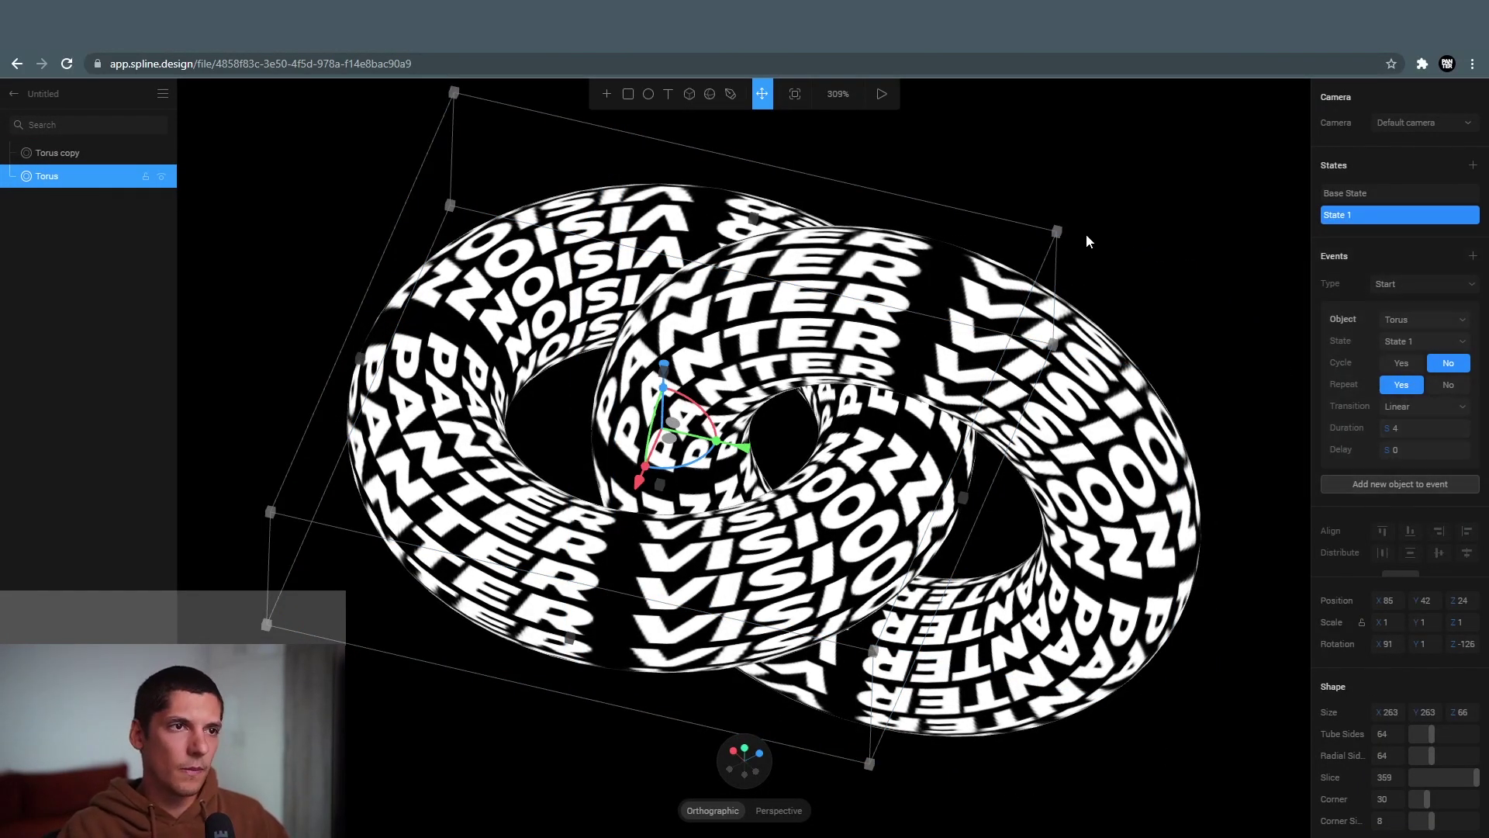
# Replay the scene preview to watch the interlocked rings' 4-second texture loop.
pyautogui.click(883, 102)
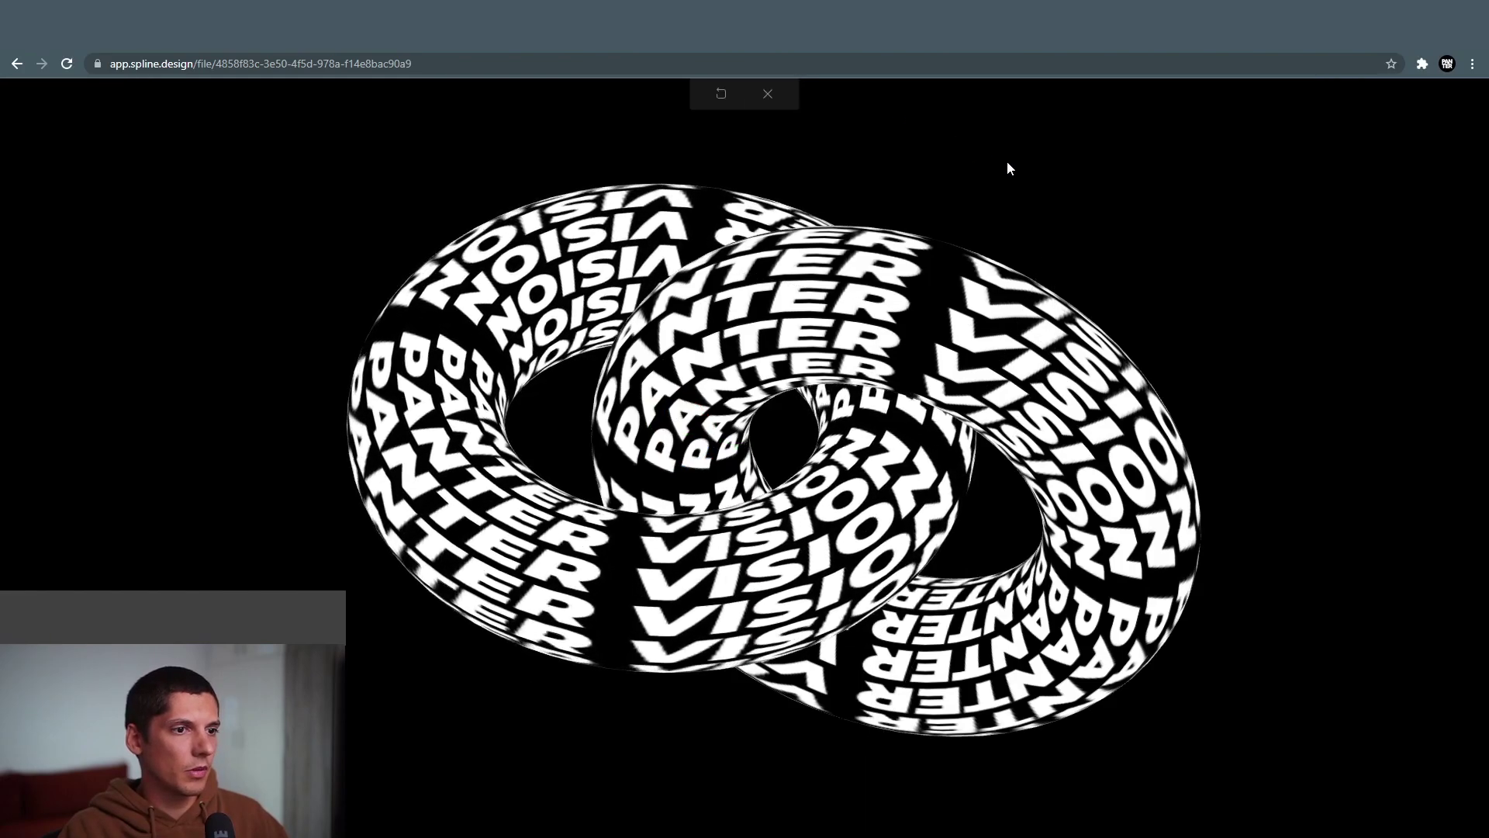
pyautogui.click(767, 94)
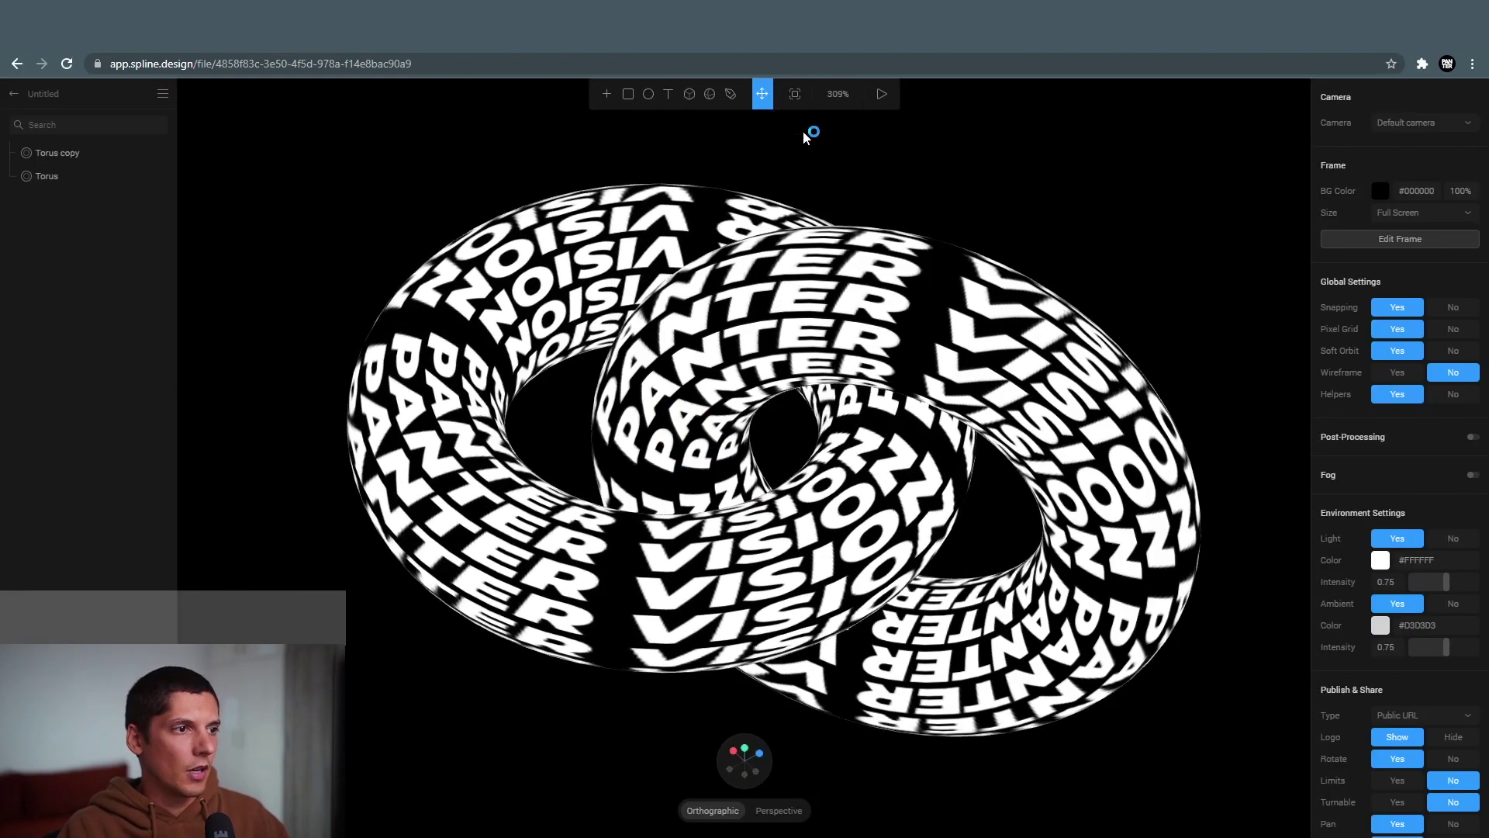
pyautogui.click(1033, 349)
pyautogui.click(882, 94)
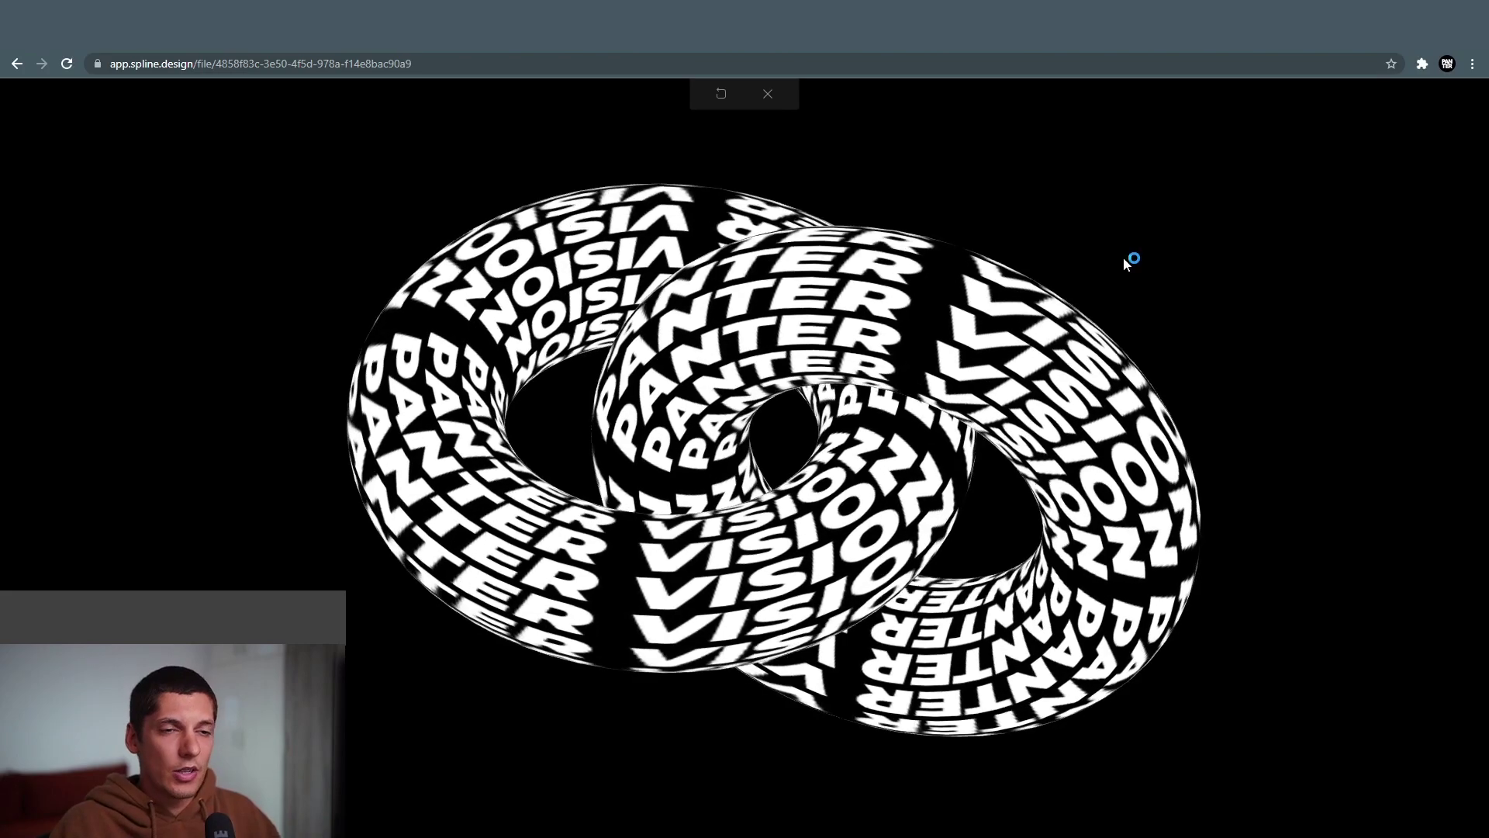